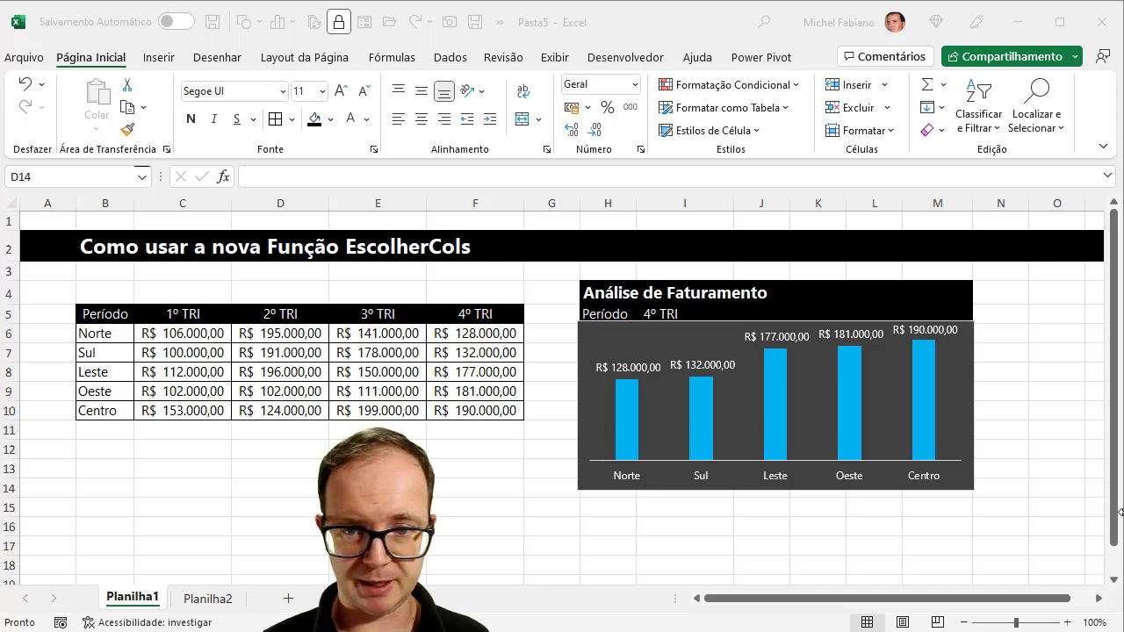
Step: Show the revenue chart for 1º TRI and then 2º TRI from the I5 dropdown
{"action": "left_click", "coordinate": [672, 314]}
{"action": "left_click", "coordinate": [741, 315]}
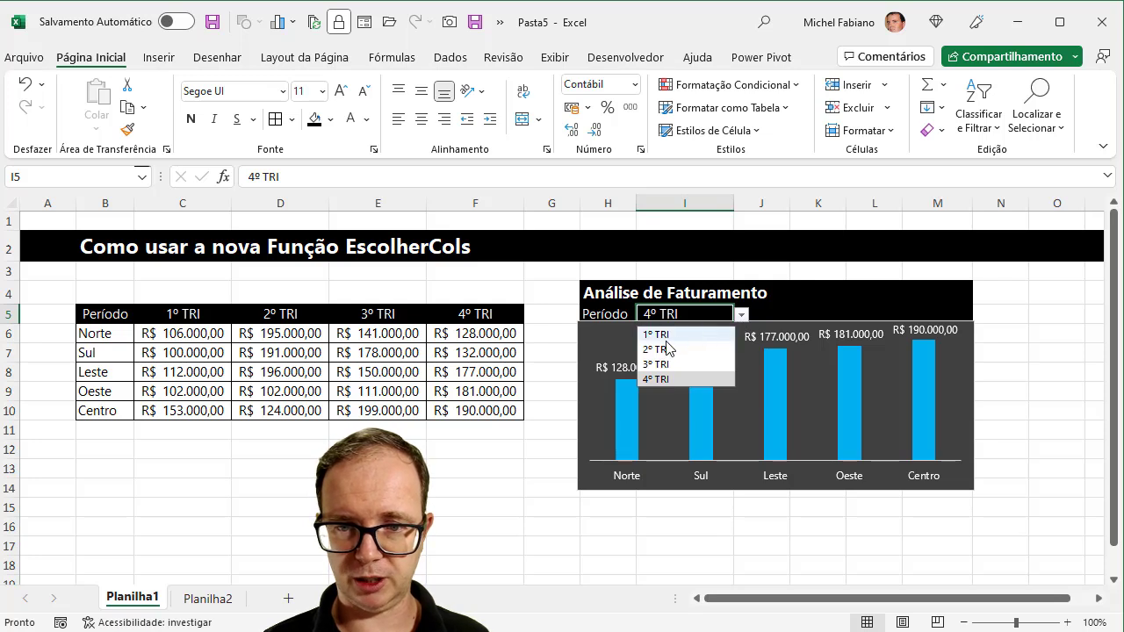
{"action": "left_click", "coordinate": [659, 335]}
{"action": "left_click", "coordinate": [742, 315]}
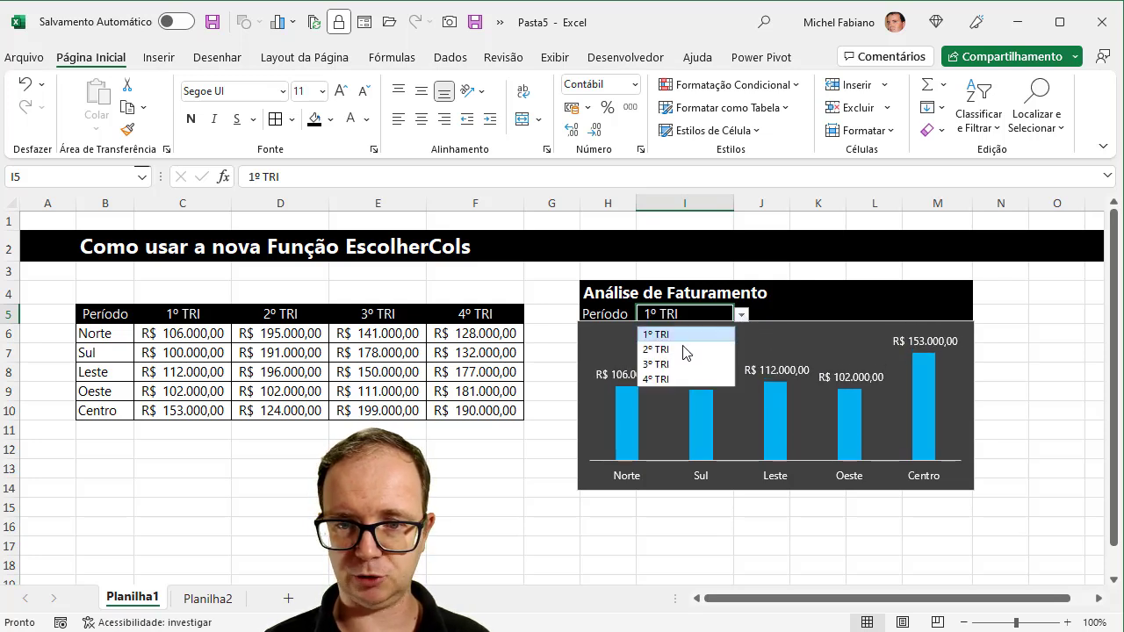
{"action": "left_click", "coordinate": [684, 349]}
{"action": "left_click", "coordinate": [742, 316]}
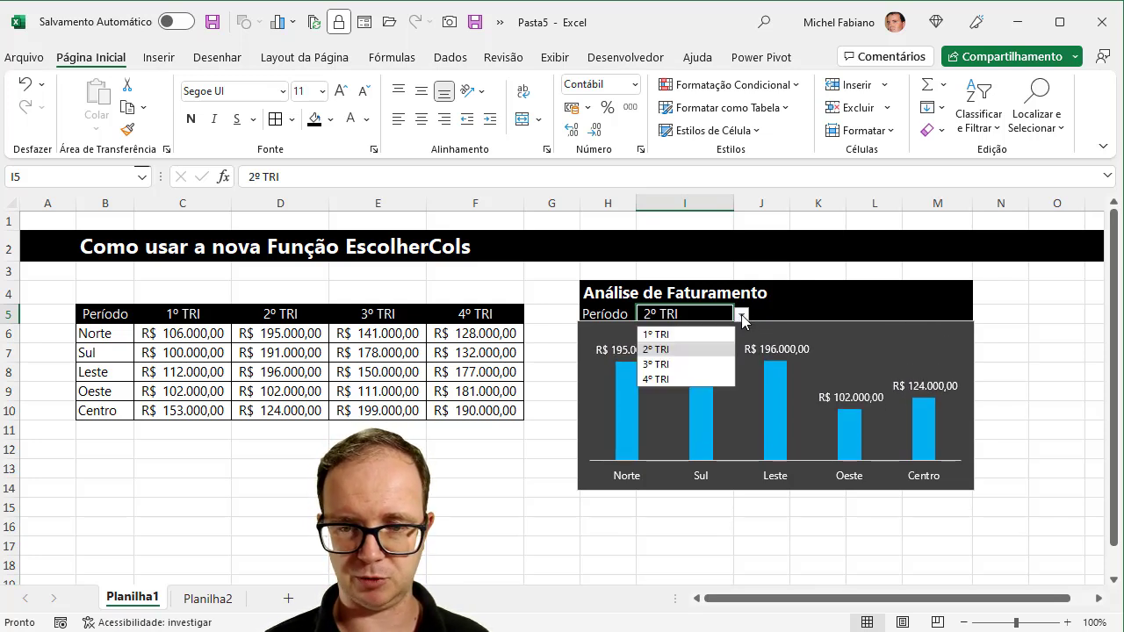
Step: Leave the chart on 3º TRI and move to the Planilha2 sheet
{"action": "left_click", "coordinate": [668, 364]}
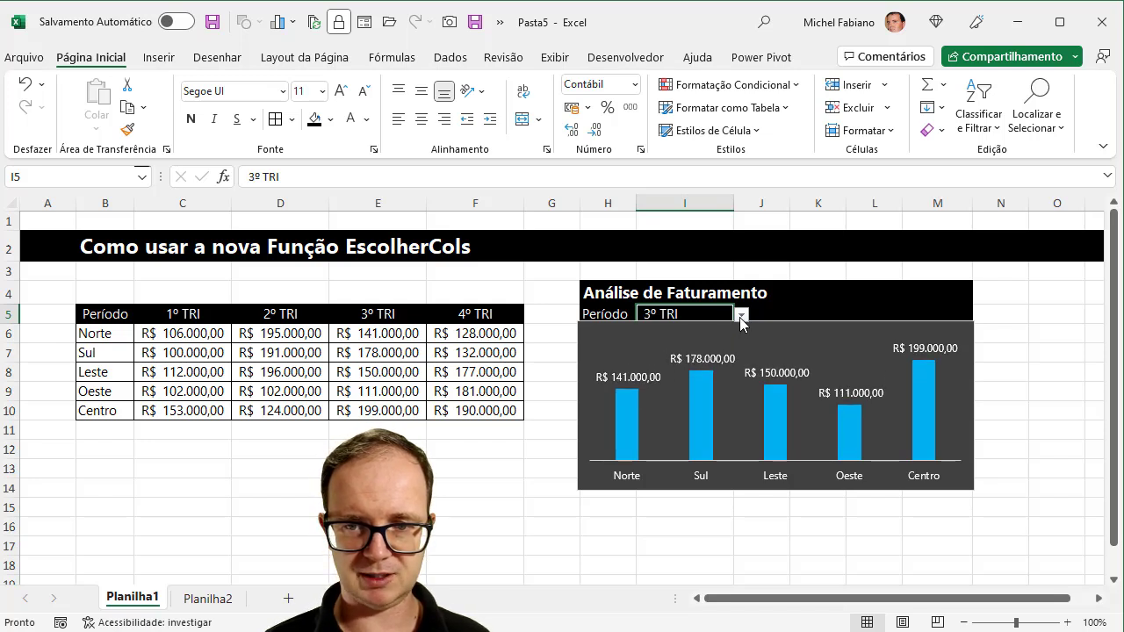
{"action": "left_click", "coordinate": [743, 316]}
{"action": "left_click", "coordinate": [673, 335]}
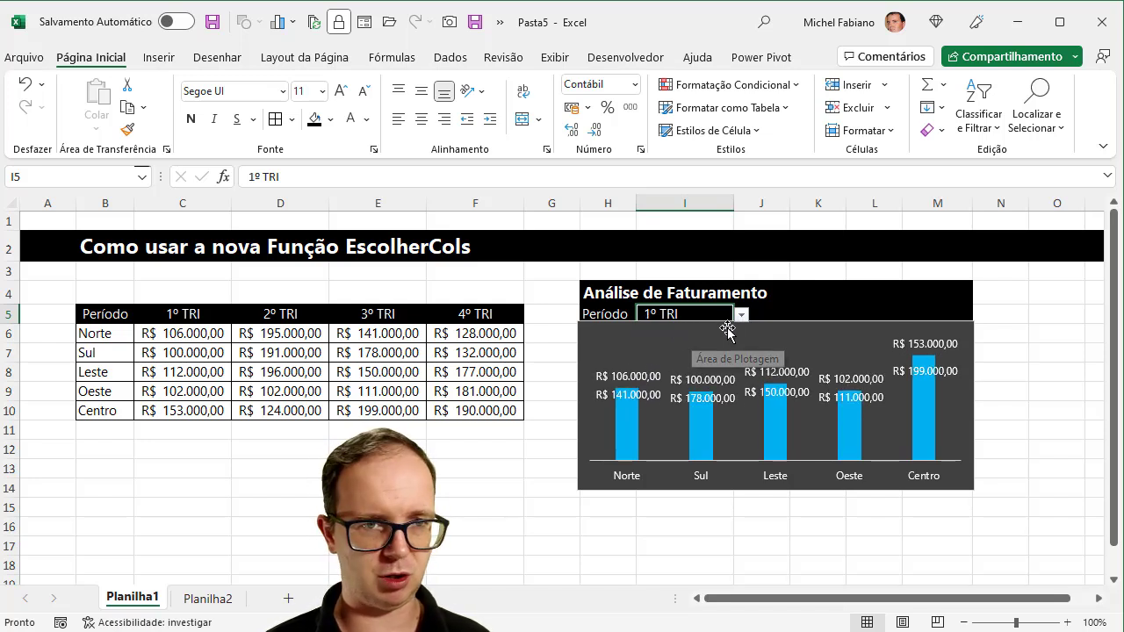
{"action": "left_click", "coordinate": [742, 316]}
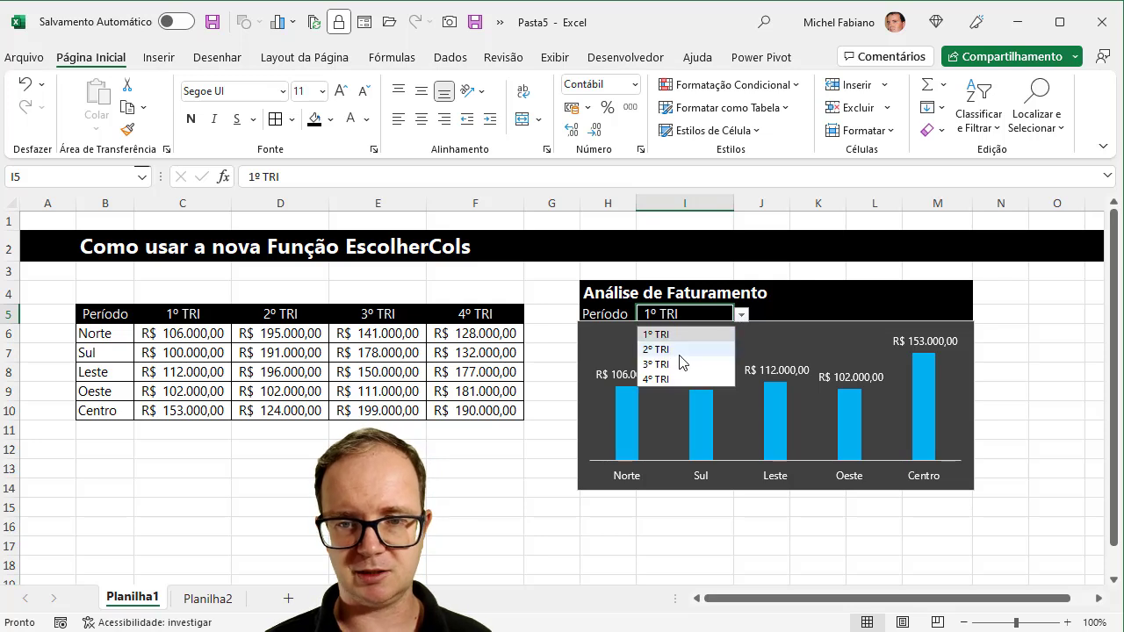
{"action": "left_click", "coordinate": [662, 367]}
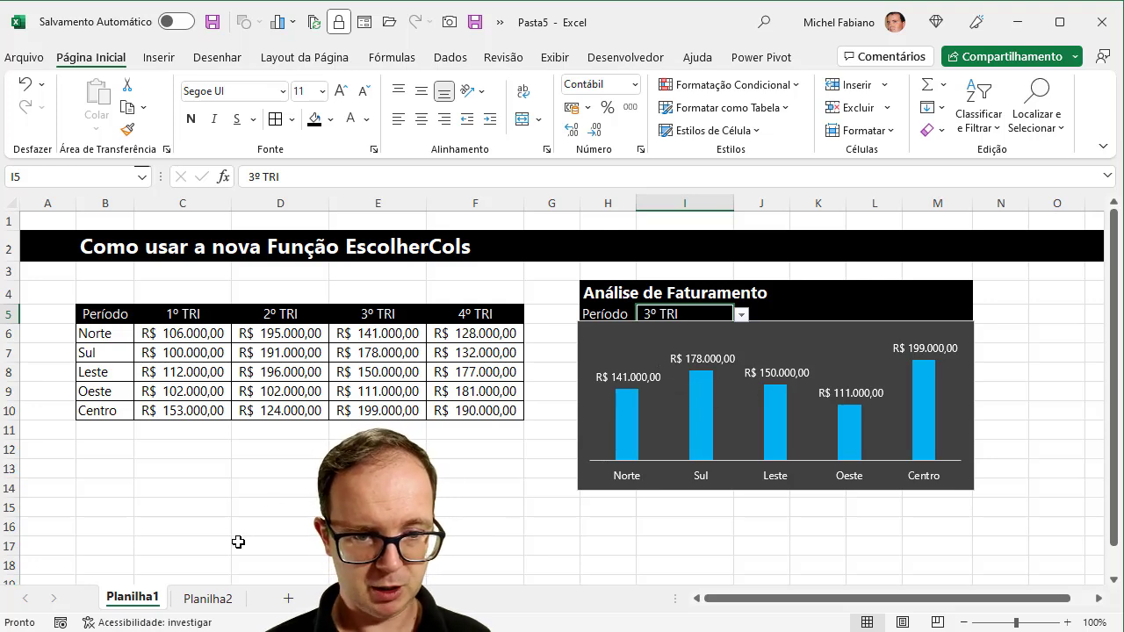
{"action": "left_click", "coordinate": [204, 599]}
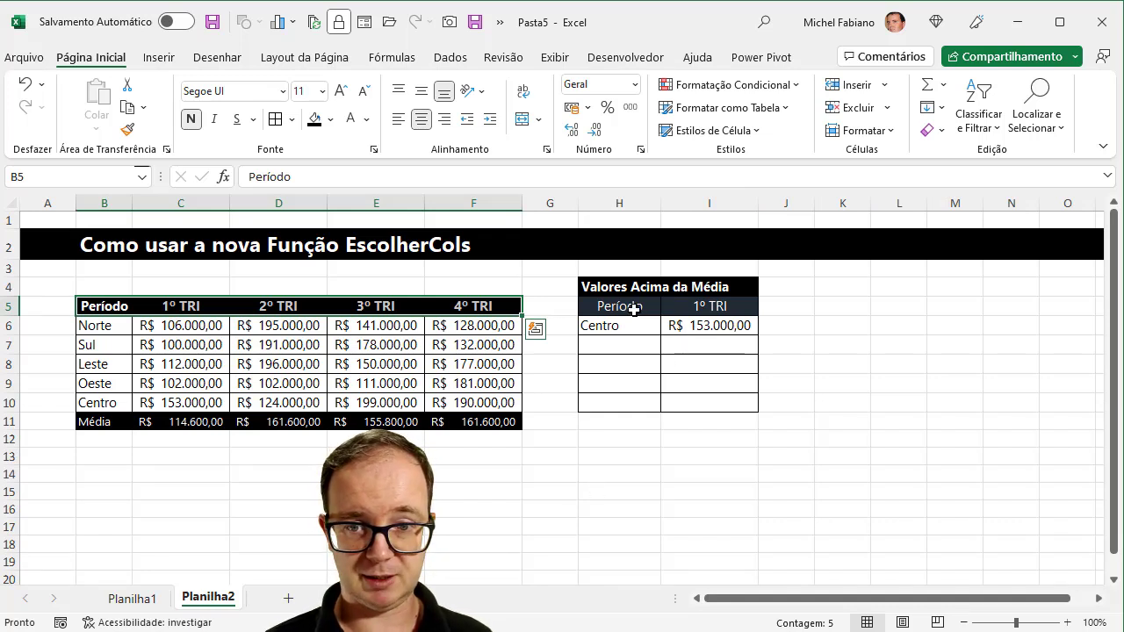
Step: Switch the above-average table's period to 2º TRI, then 3º TRI, listing Sul and Centro
{"action": "left_click", "coordinate": [718, 307]}
{"action": "left_click", "coordinate": [766, 307]}
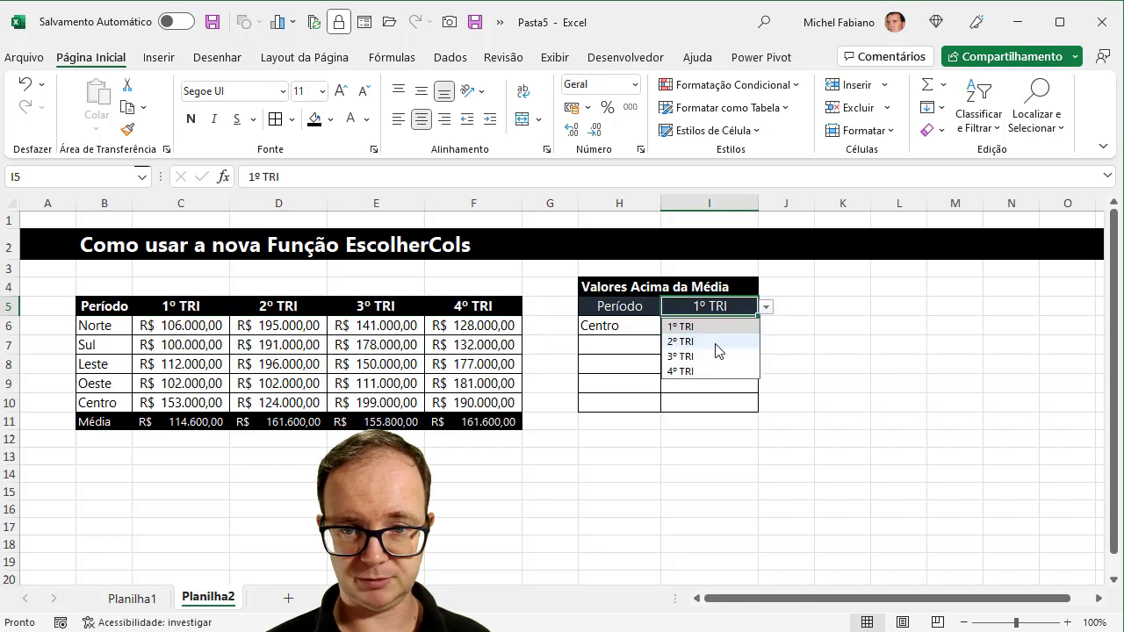
{"action": "left_click", "coordinate": [691, 346]}
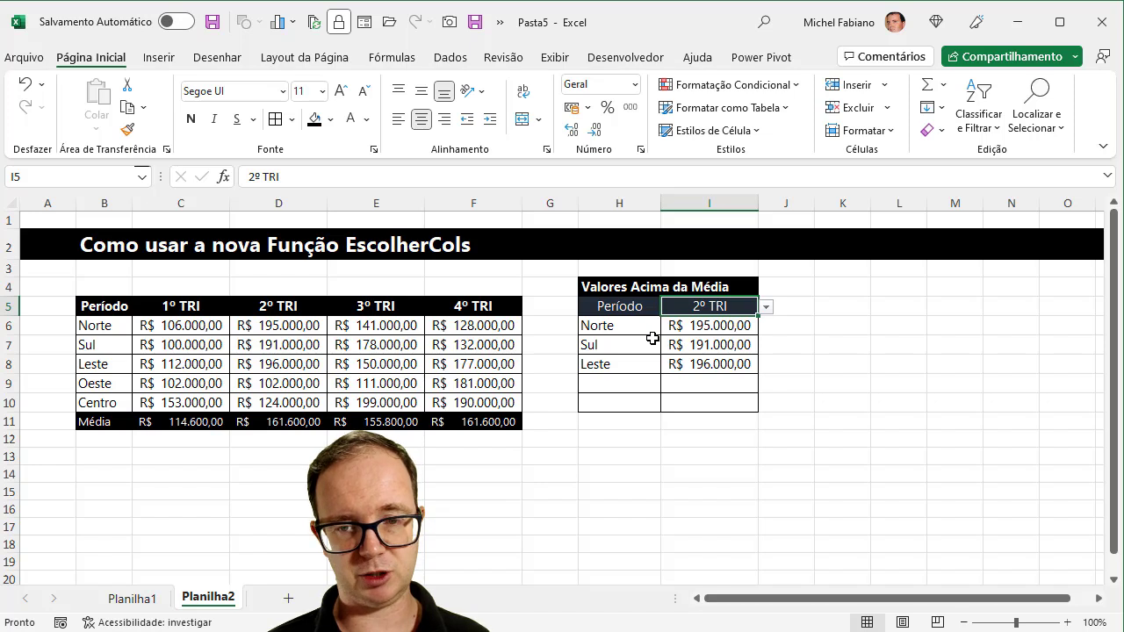
{"action": "left_click", "coordinate": [767, 308]}
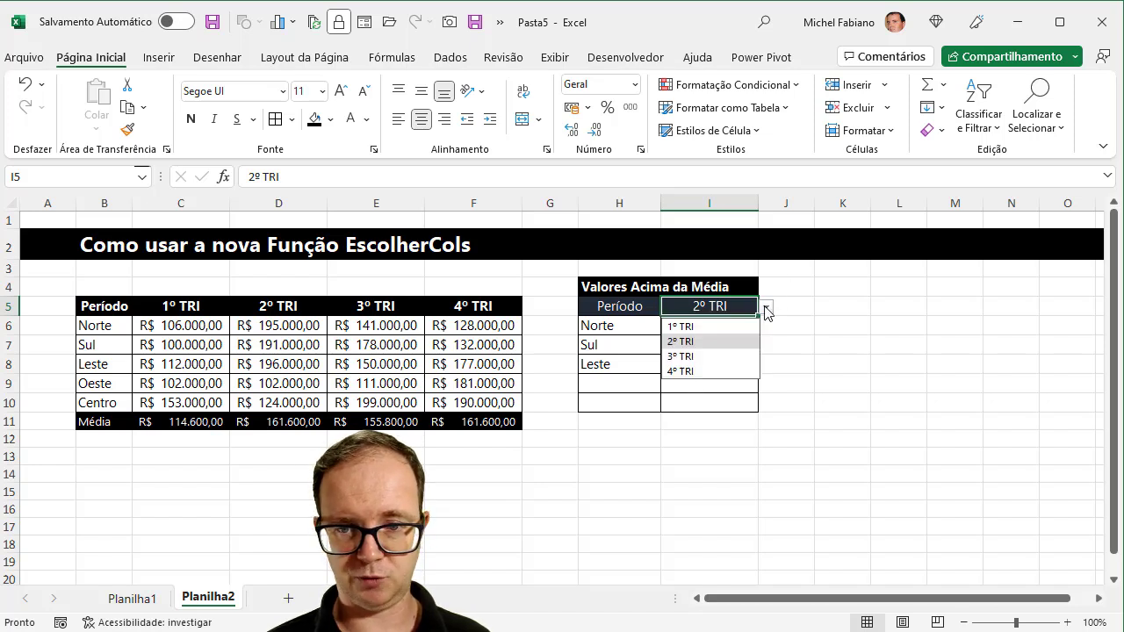
{"action": "left_click", "coordinate": [689, 358]}
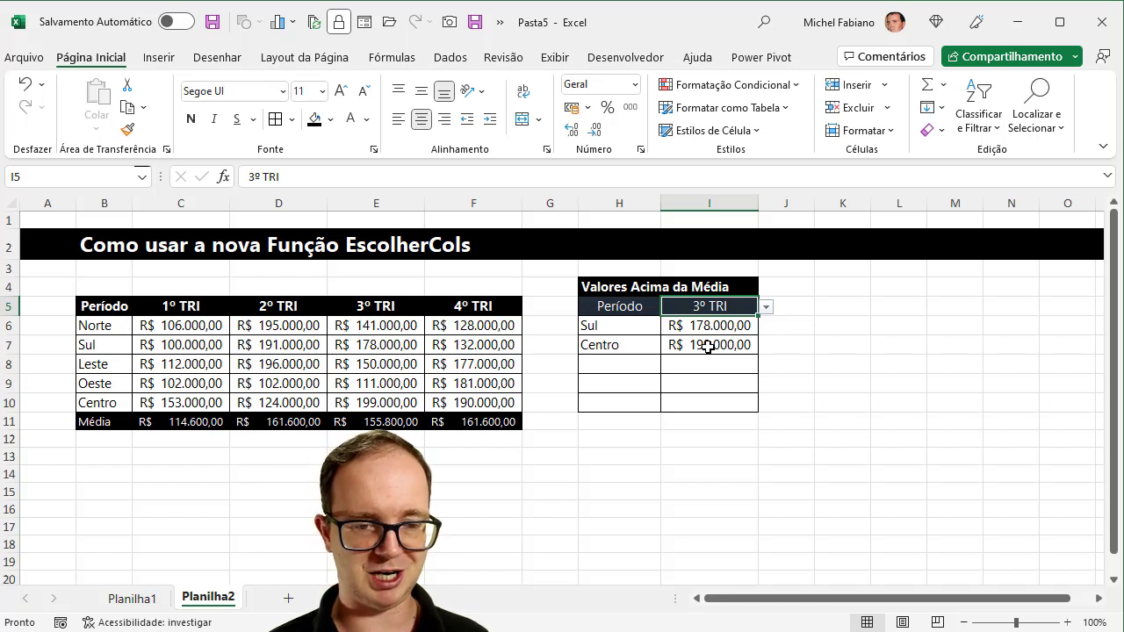
Step: Go back to Planilha1 and copy the regional table B5:F10
{"action": "left_click", "coordinate": [145, 601]}
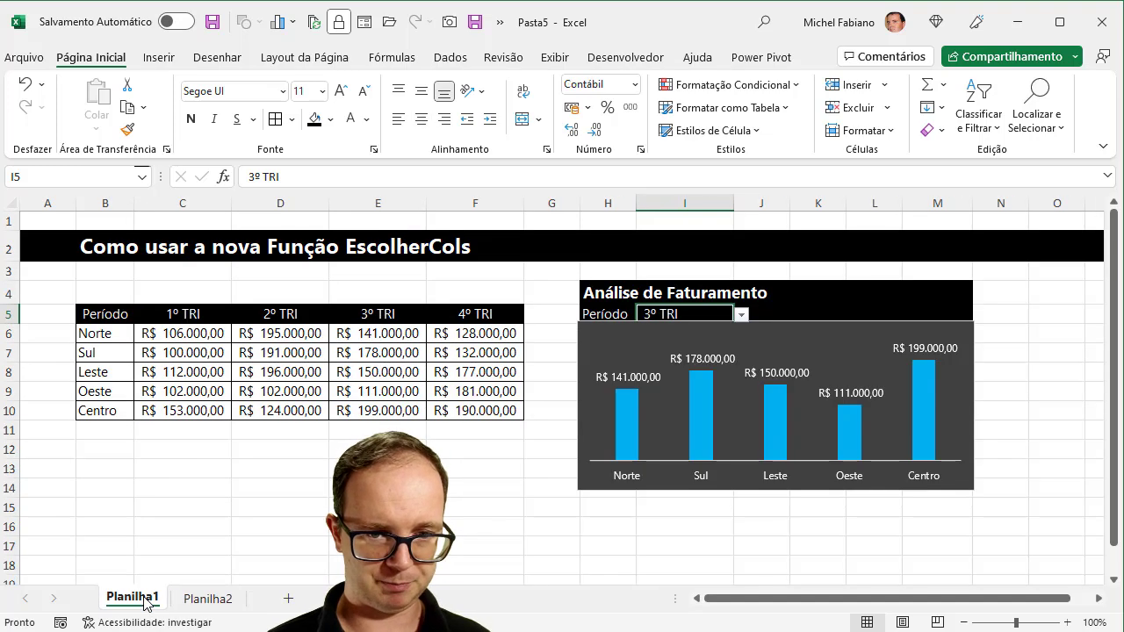
{"action": "left_click", "coordinate": [288, 539]}
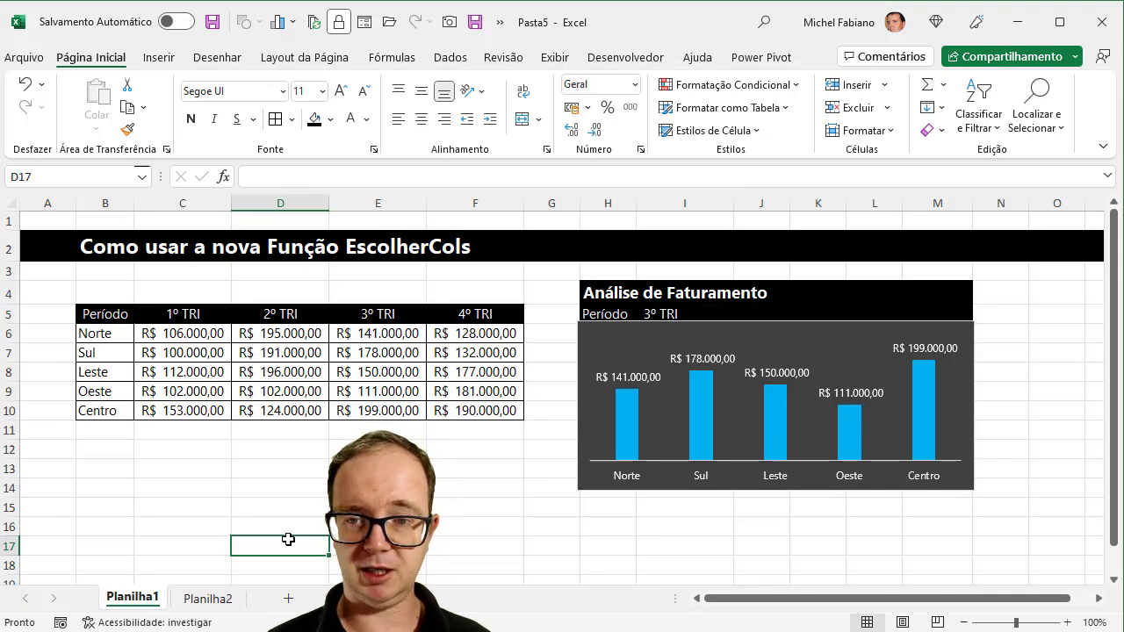
{"action": "left_click_drag", "start_coordinate": [101, 315], "coordinate": [475, 411]}
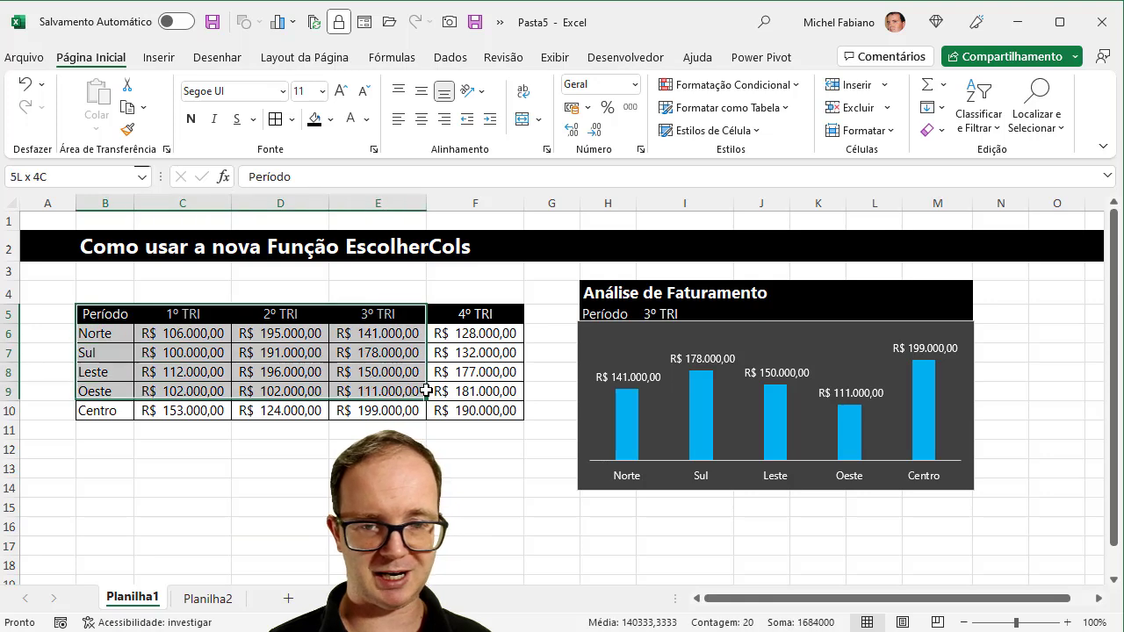
{"action": "key", "text": "ctrl+c"}
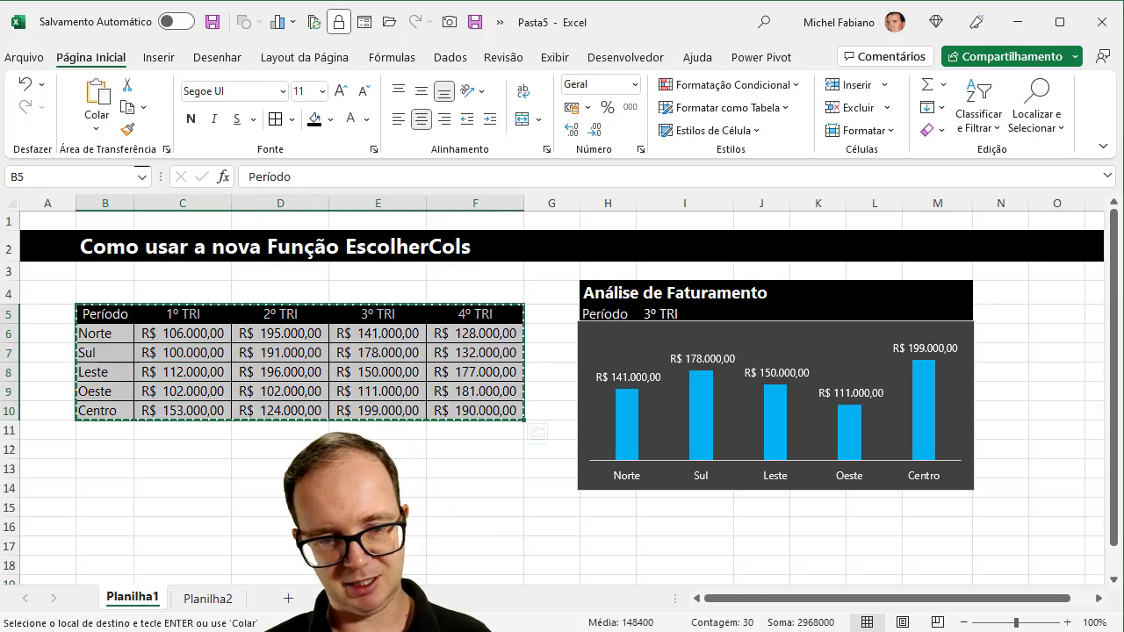
Step: Paste the table at B2 of a new sheet and autofit columns C to F
{"action": "left_click", "coordinate": [288, 600]}
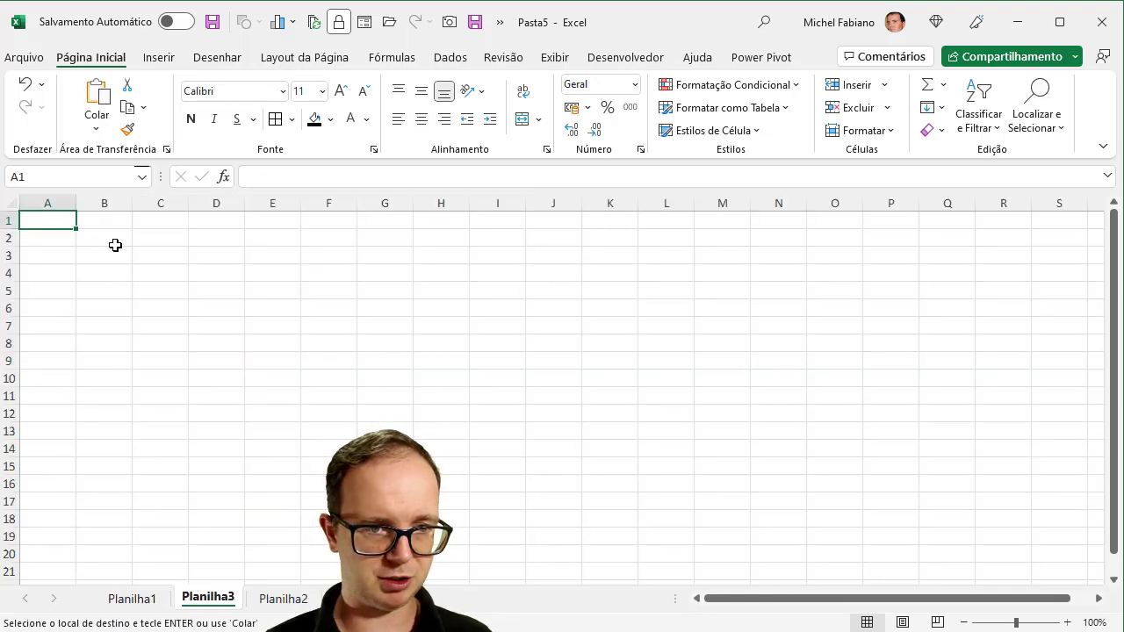
{"action": "left_click", "coordinate": [112, 238]}
{"action": "key", "text": "ctrl+v"}
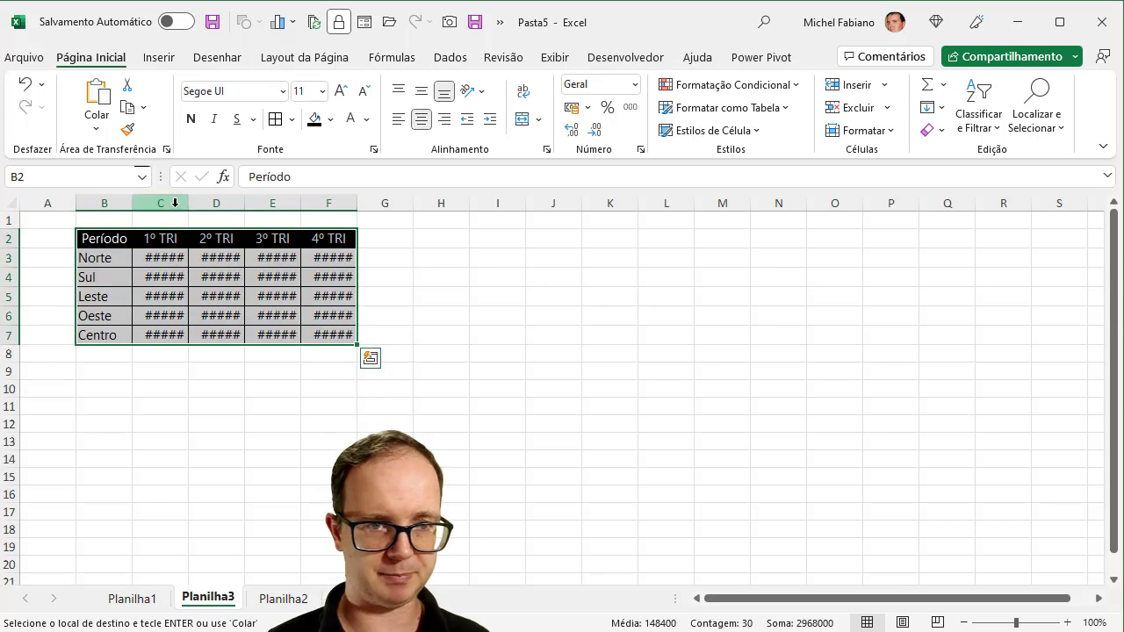
{"action": "left_click_drag", "start_coordinate": [175, 203], "coordinate": [381, 206]}
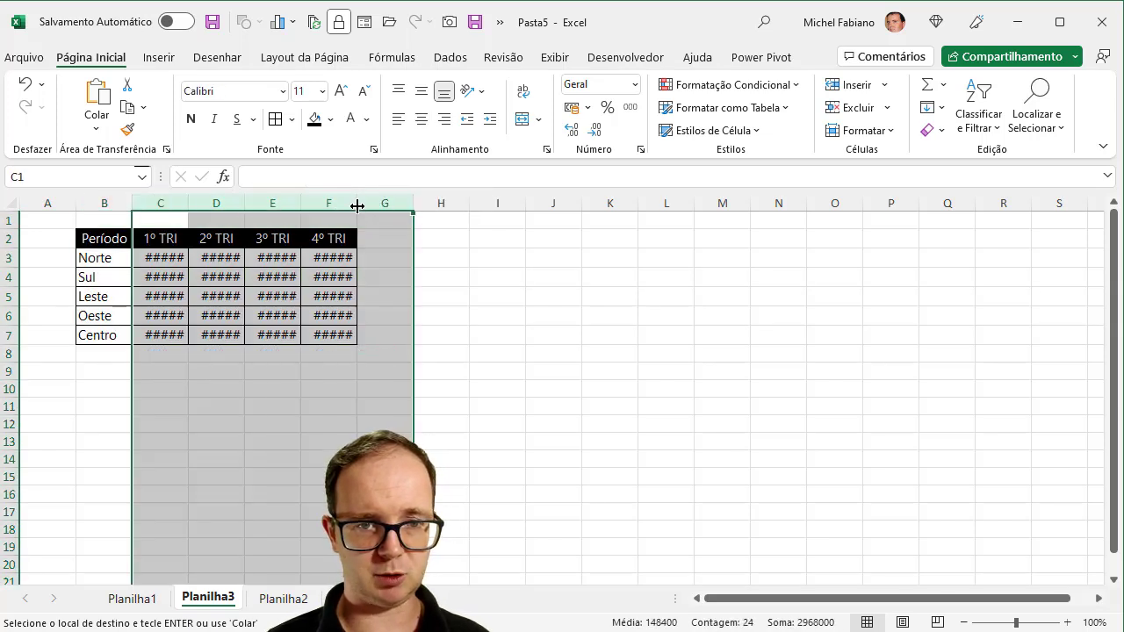
{"action": "double_click", "coordinate": [359, 203]}
{"action": "left_click", "coordinate": [598, 244]}
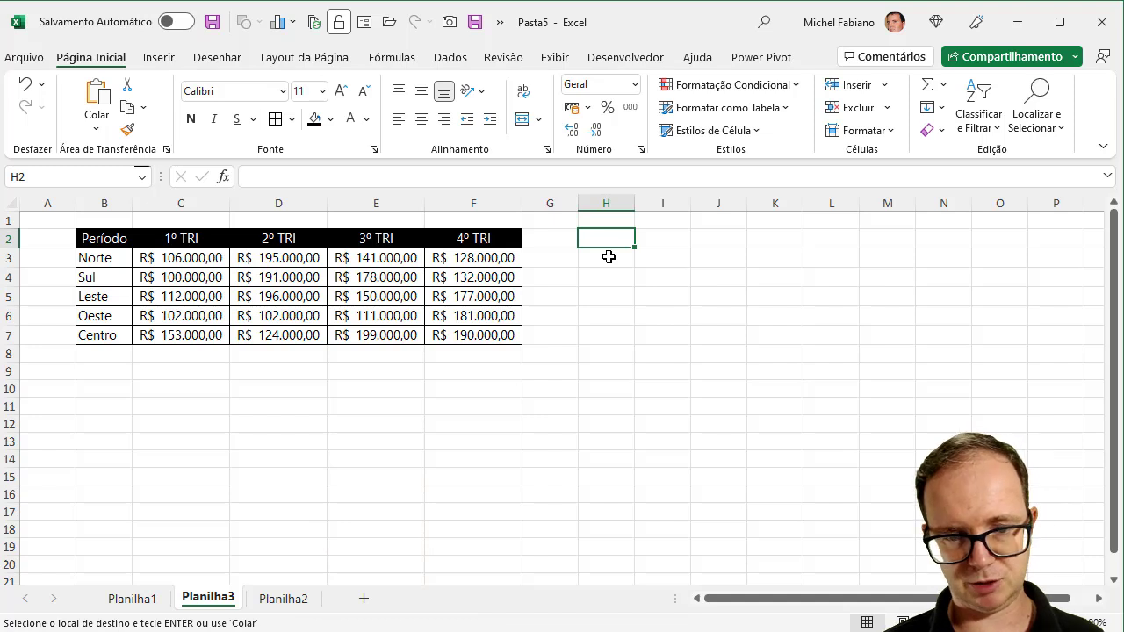
Step: Put the label 'Escolha o Período:' in H3
{"action": "left_click", "coordinate": [609, 260]}
{"action": "type", "text": "E"}
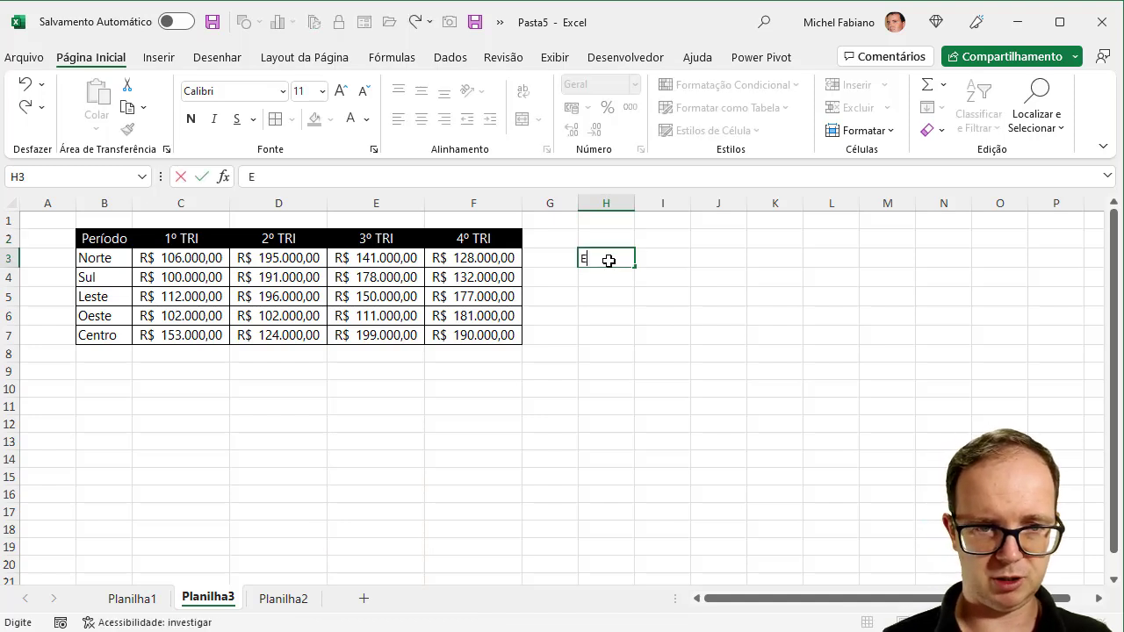
{"action": "type", "text": "scolha o Período:"}
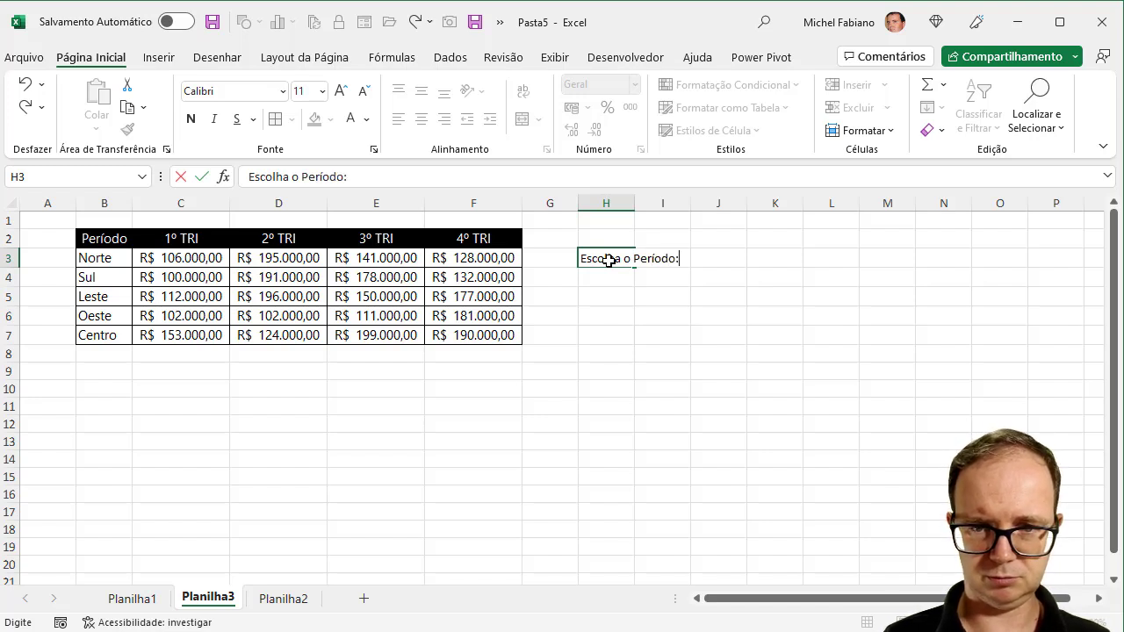
{"action": "key", "text": "Return"}
Step: Give J3 a List data validation sourced from the quarter headers C2:F2
{"action": "left_click", "coordinate": [702, 257]}
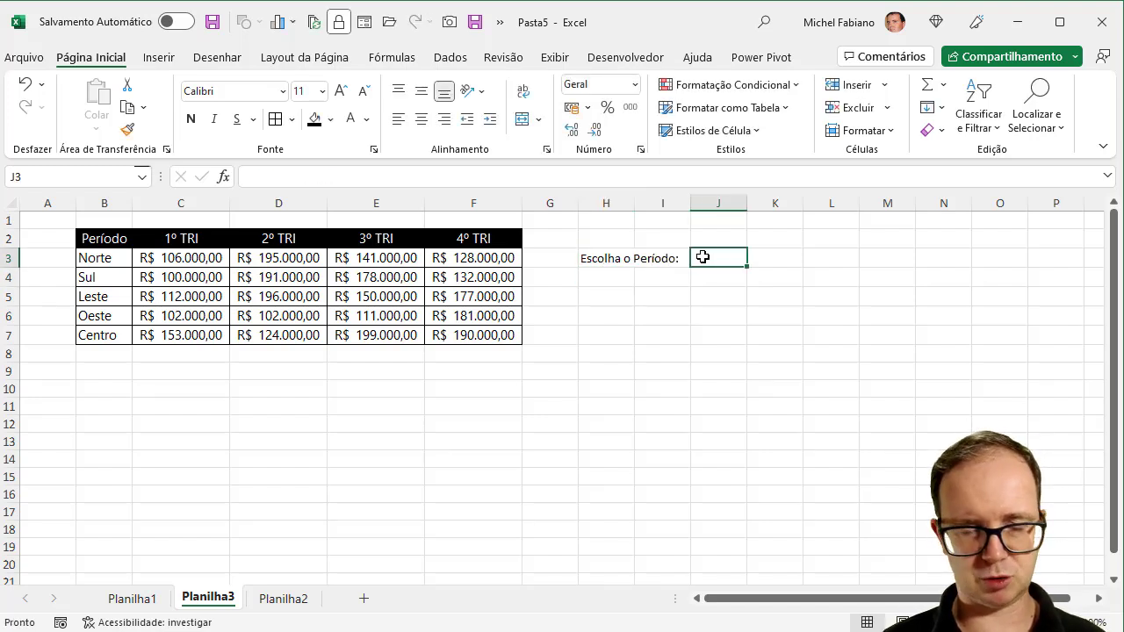
{"action": "left_click", "coordinate": [450, 58]}
{"action": "left_click", "coordinate": [712, 130]}
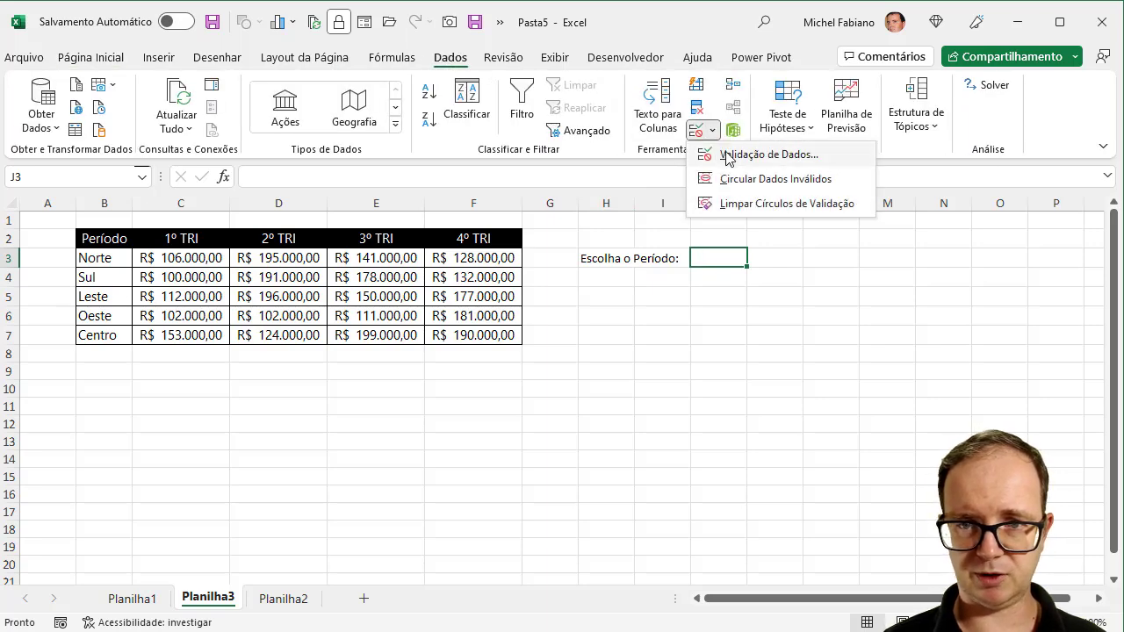
{"action": "left_click", "coordinate": [738, 153]}
{"action": "left_click", "coordinate": [601, 302]}
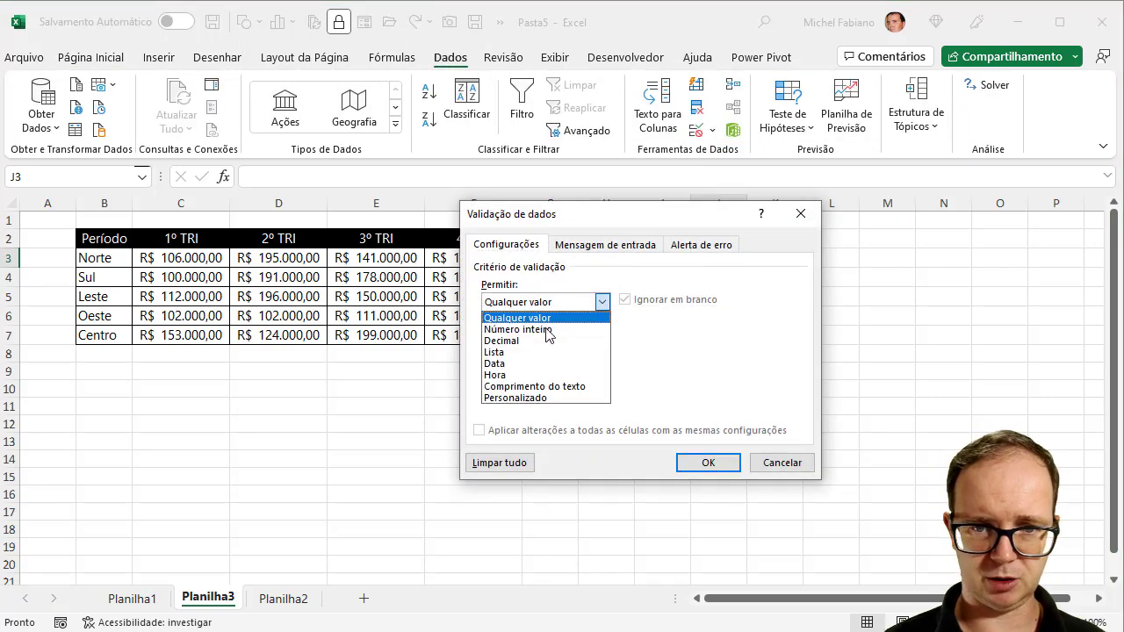
{"action": "left_click", "coordinate": [505, 349]}
{"action": "left_click", "coordinate": [505, 370]}
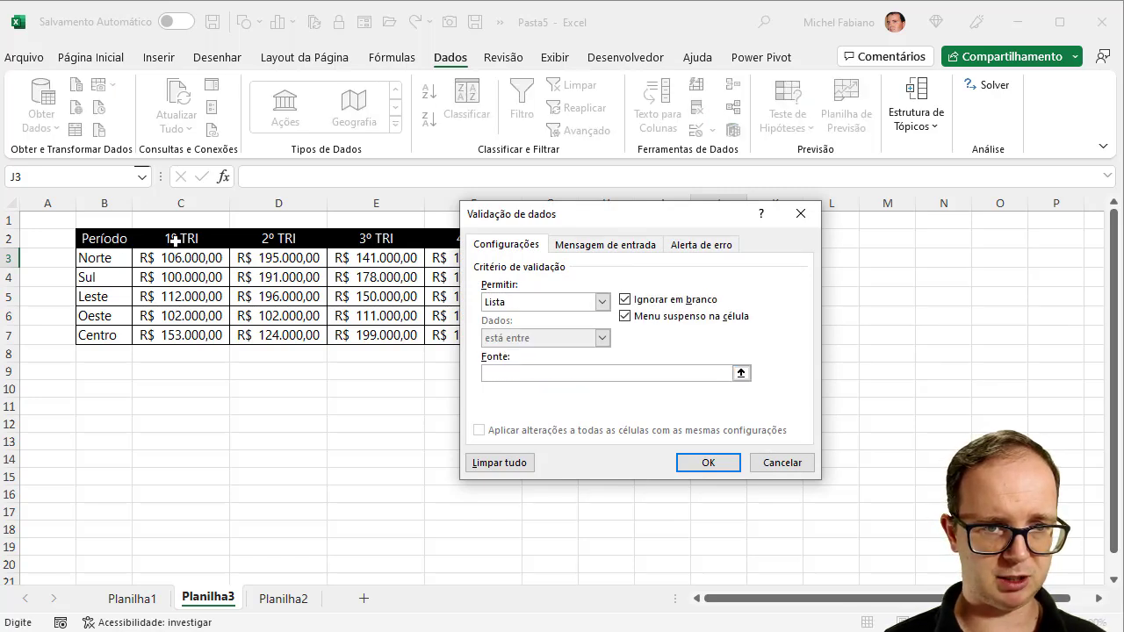
{"action": "left_click_drag", "start_coordinate": [176, 241], "coordinate": [474, 239]}
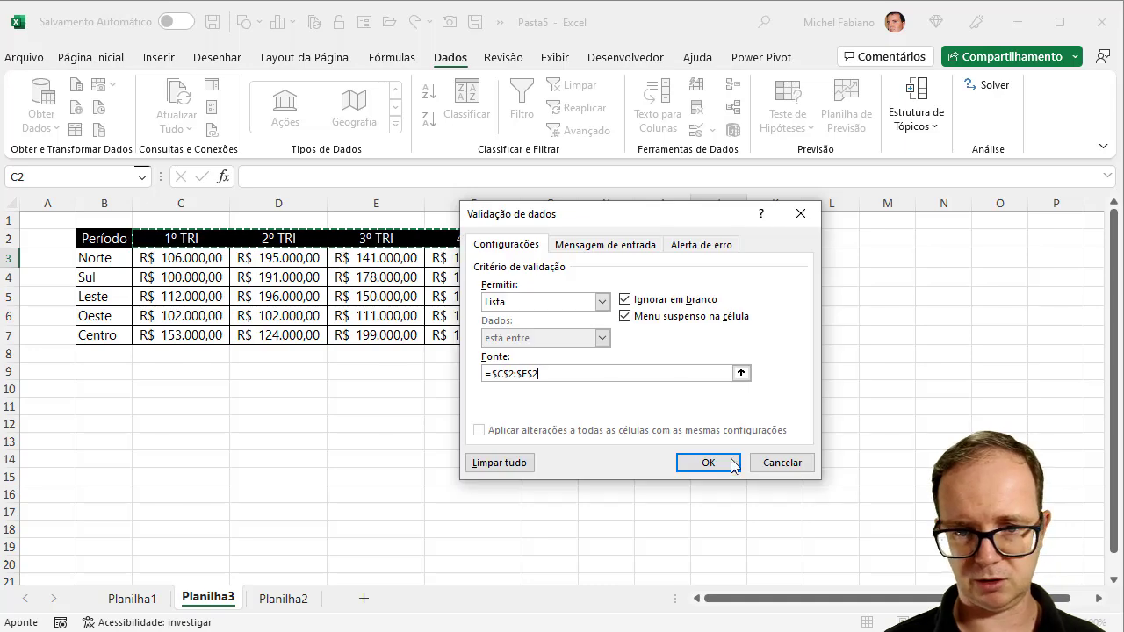
{"action": "left_click", "coordinate": [734, 464]}
Step: Try J3's dropdown with 1º and 2º TRI, leaving it on 3º TRI
{"action": "left_click", "coordinate": [755, 259]}
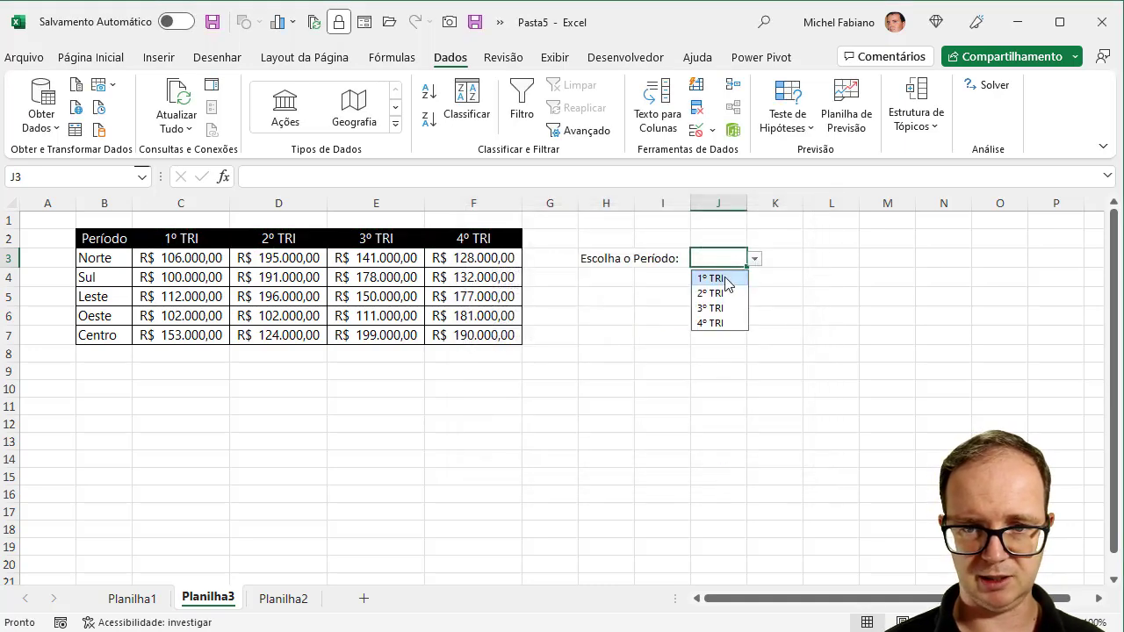
{"action": "left_click", "coordinate": [716, 279]}
{"action": "left_click", "coordinate": [754, 260]}
{"action": "left_click", "coordinate": [717, 293]}
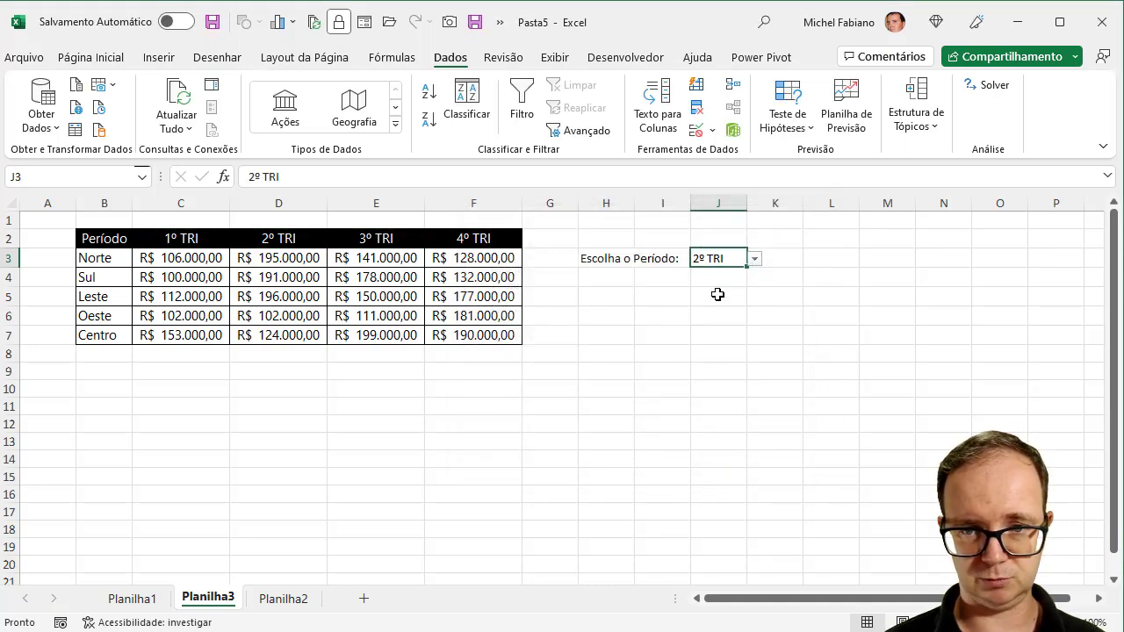
{"action": "left_click", "coordinate": [754, 261]}
{"action": "left_click", "coordinate": [714, 310]}
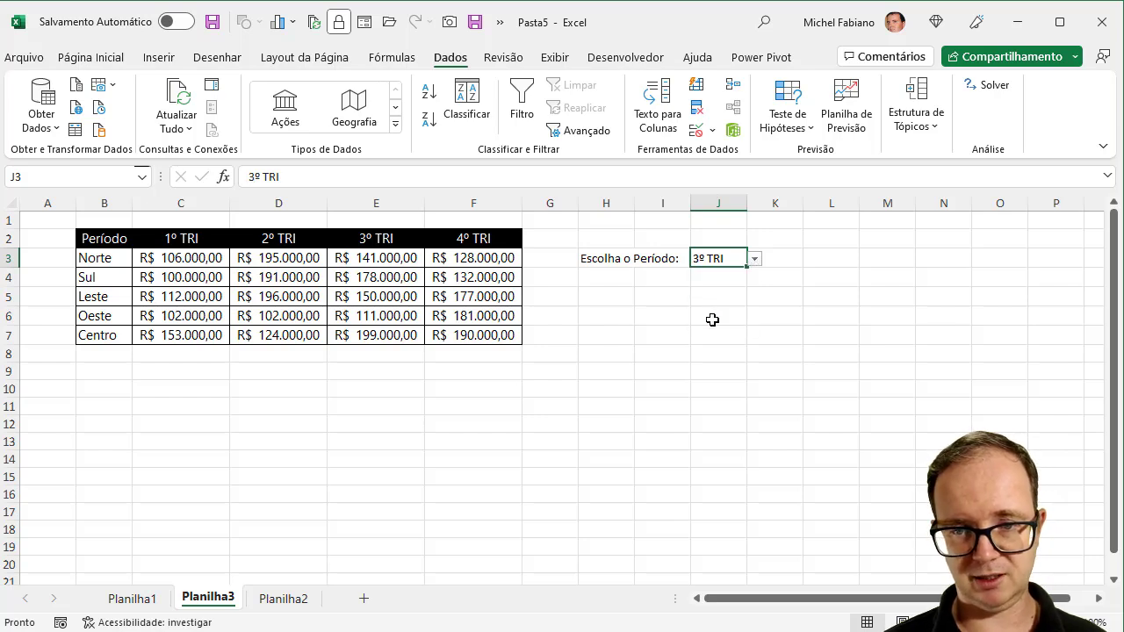
{"action": "left_click", "coordinate": [814, 253]}
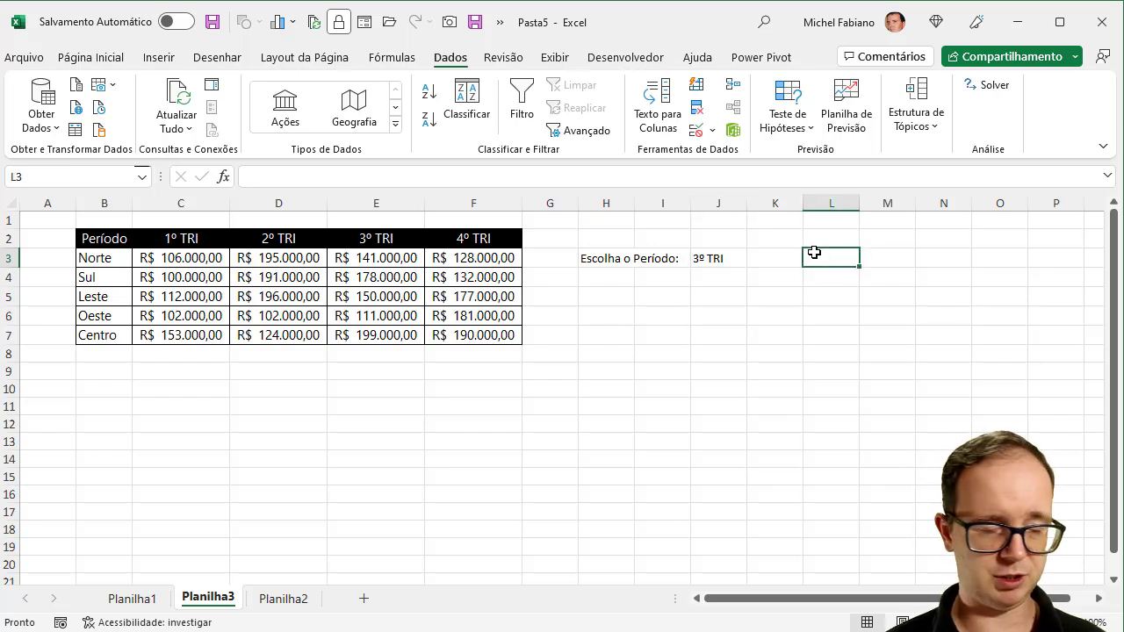
Step: Enter =CORRESP(J3;B2:F2;0) in L3, which returns 4 for 3º TRI
{"action": "type", "text": "=corresp"}
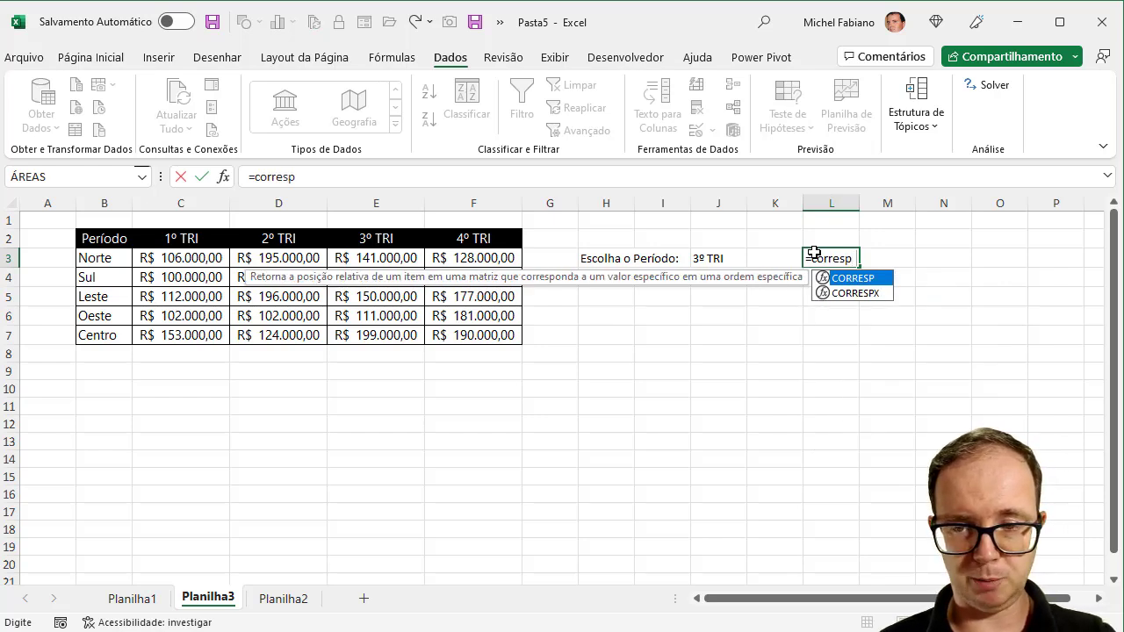
{"action": "type", "text": "("}
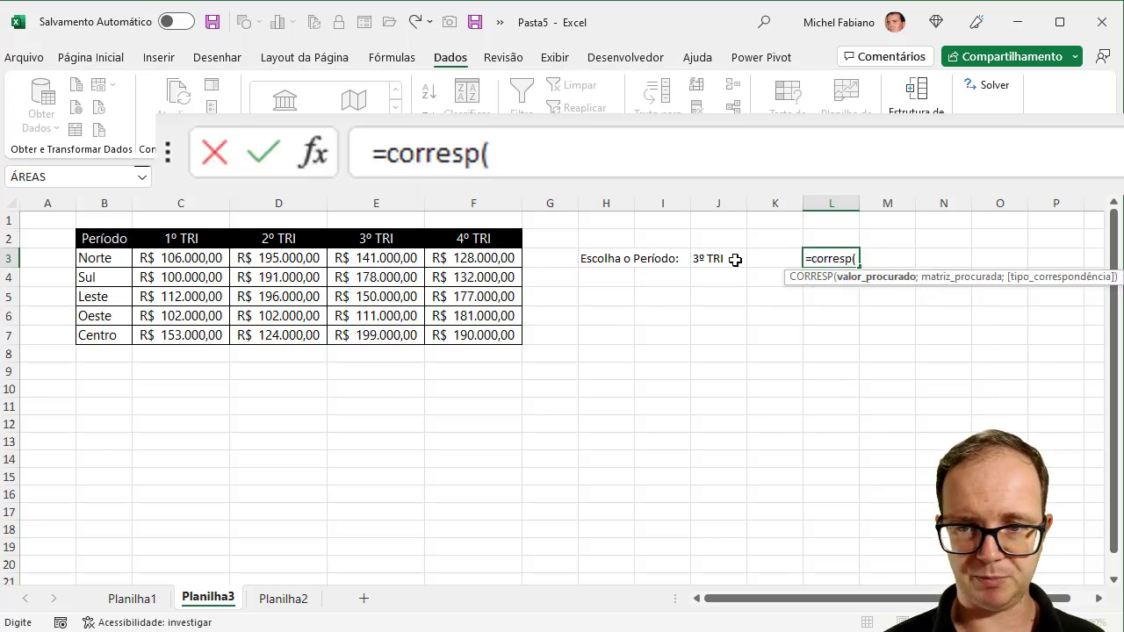
{"action": "left_click", "coordinate": [719, 262]}
{"action": "type", "text": ";"}
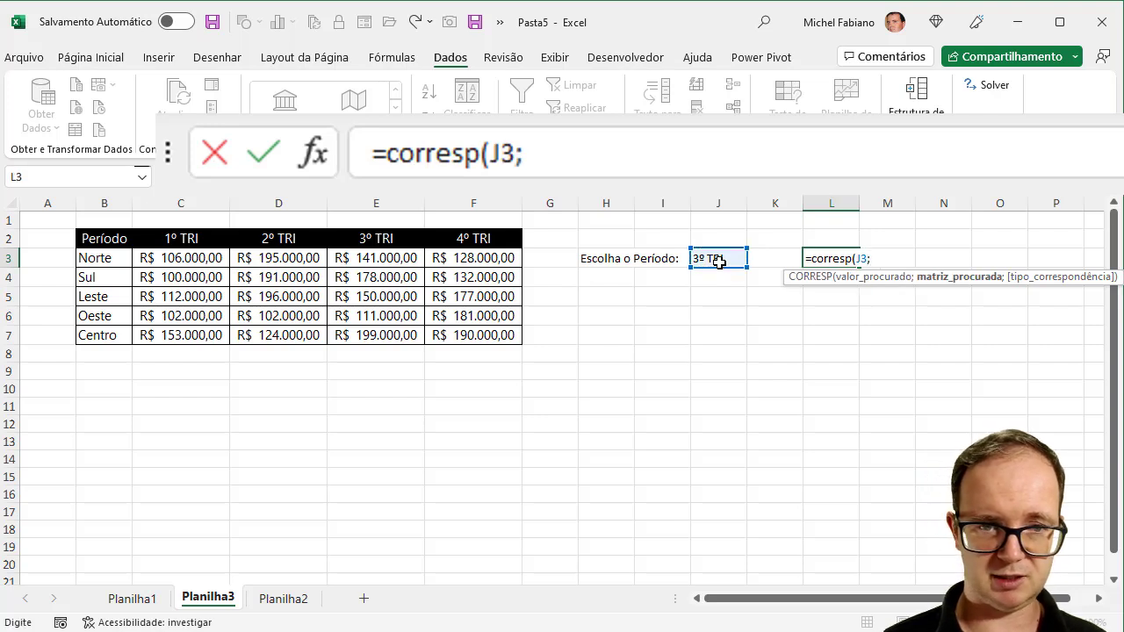
{"action": "left_click_drag", "start_coordinate": [182, 239], "coordinate": [440, 245]}
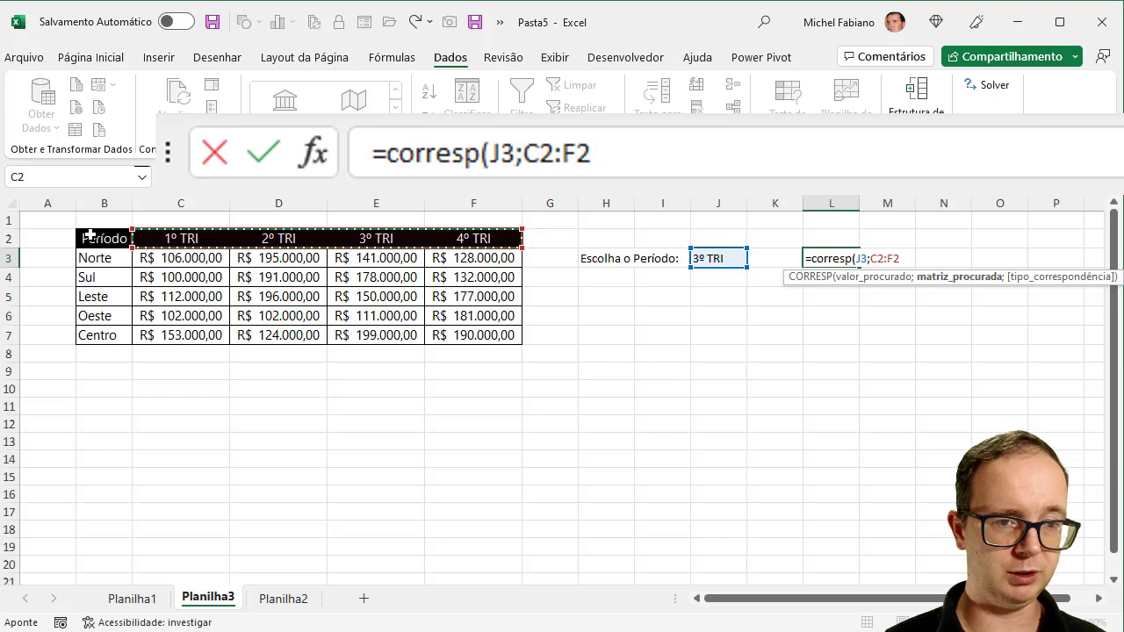
{"action": "left_click_drag", "start_coordinate": [90, 238], "coordinate": [497, 245]}
{"action": "type", "text": ";"}
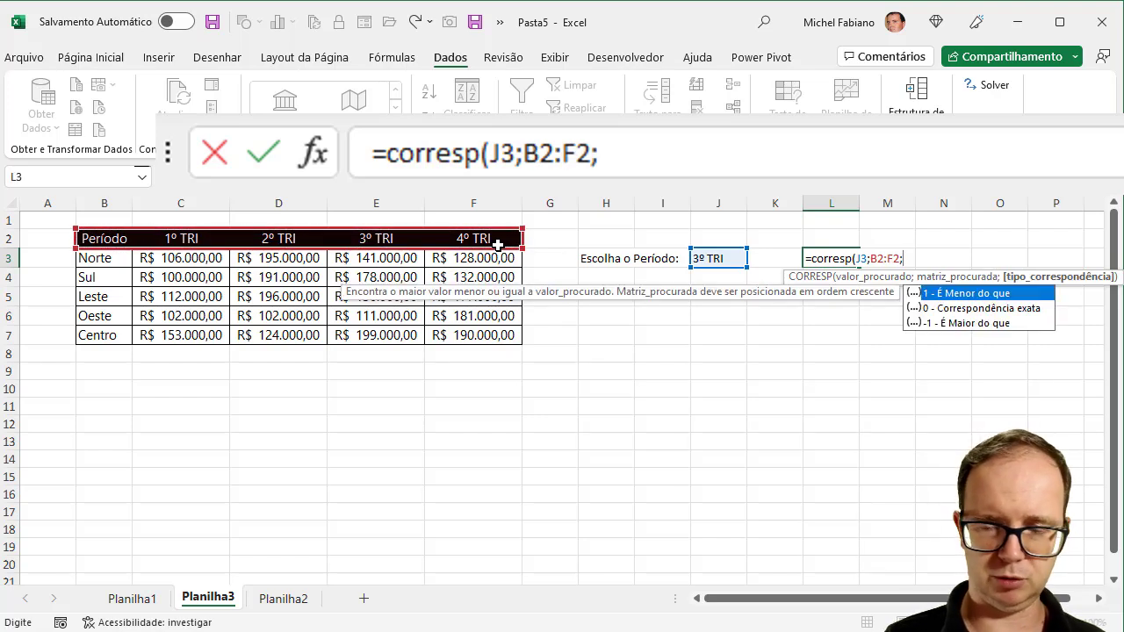
{"action": "type", "text": "0"}
{"action": "key", "text": "Return"}
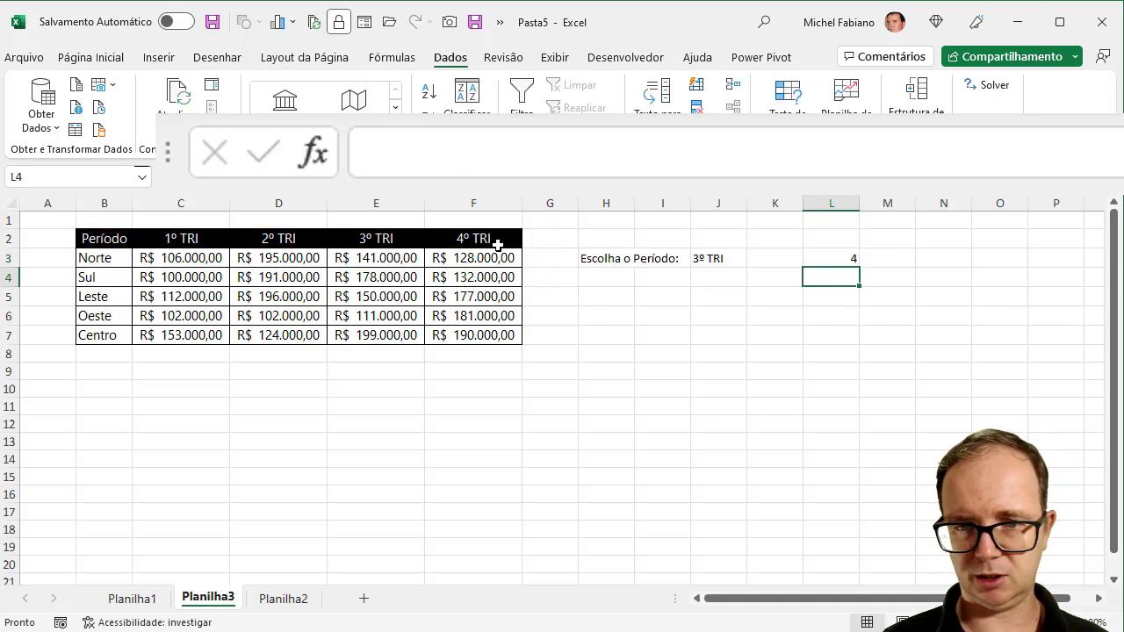
{"action": "left_click", "coordinate": [710, 260]}
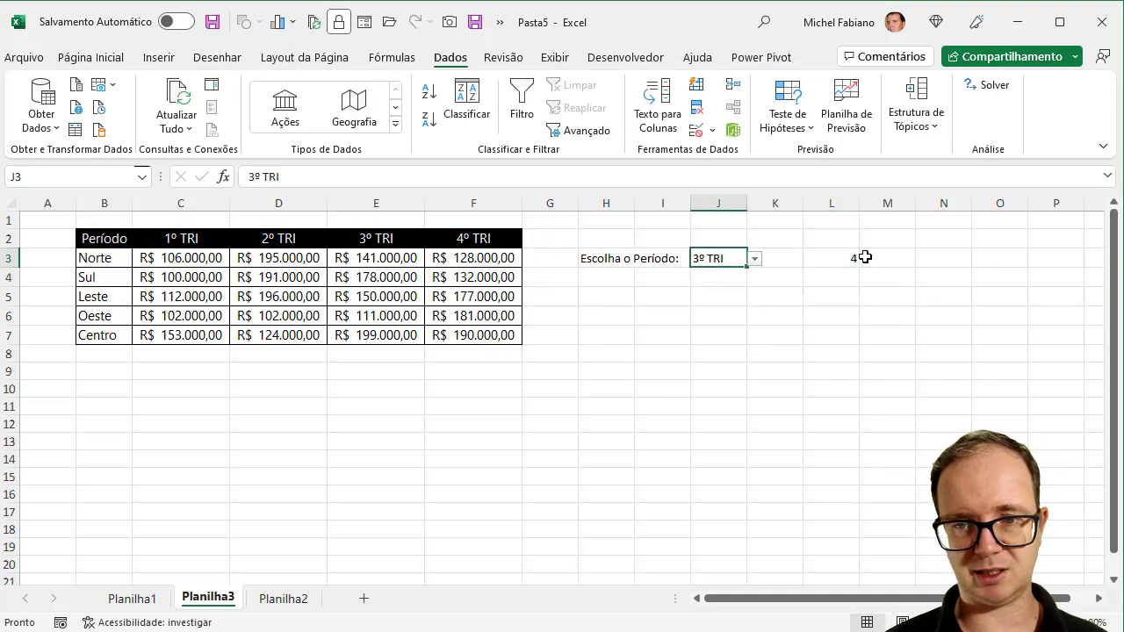
{"action": "left_click", "coordinate": [614, 274]}
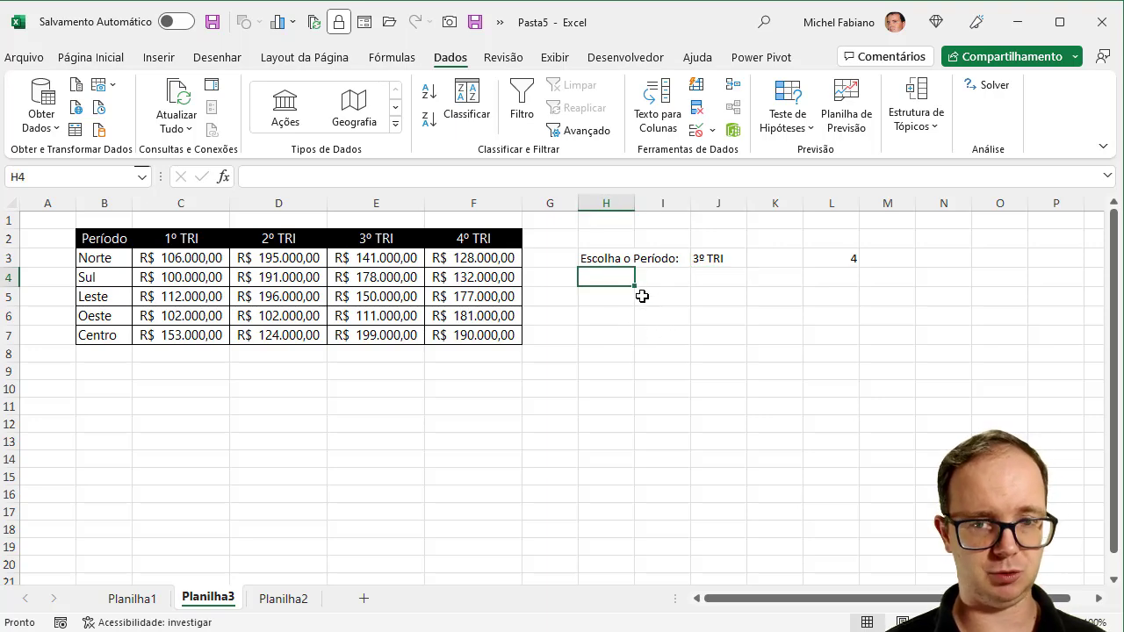
Step: Enter =ESCOLHERCOLS(B2:F7;1;L3) in H4 to spill Período plus the 3º TRI values
{"action": "type", "text": "=es"}
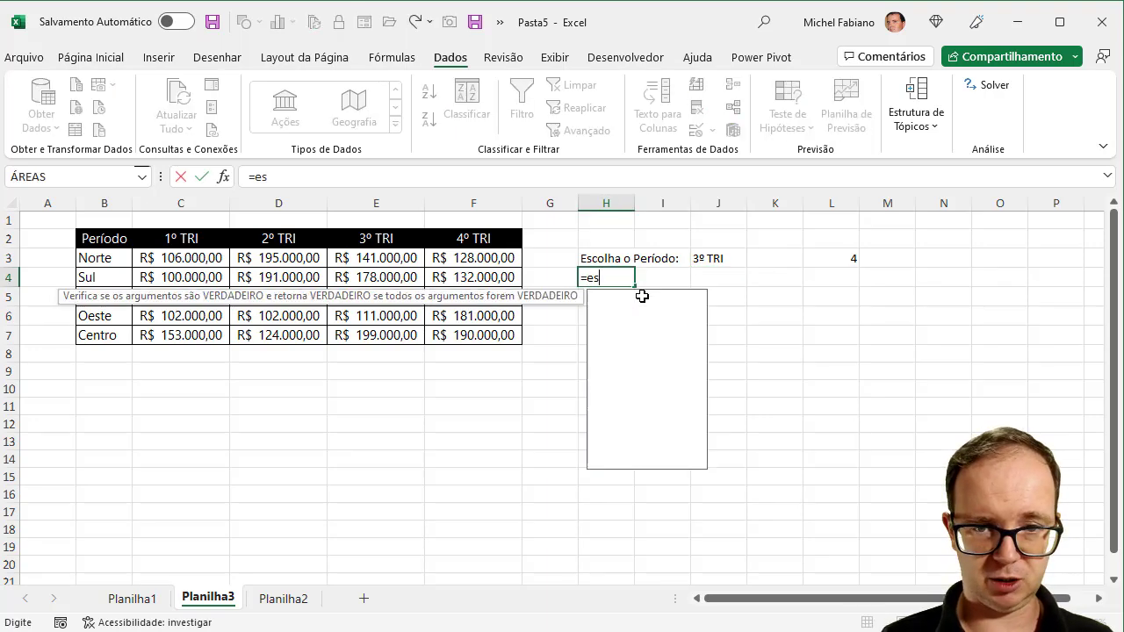
{"action": "type", "text": "colhe"}
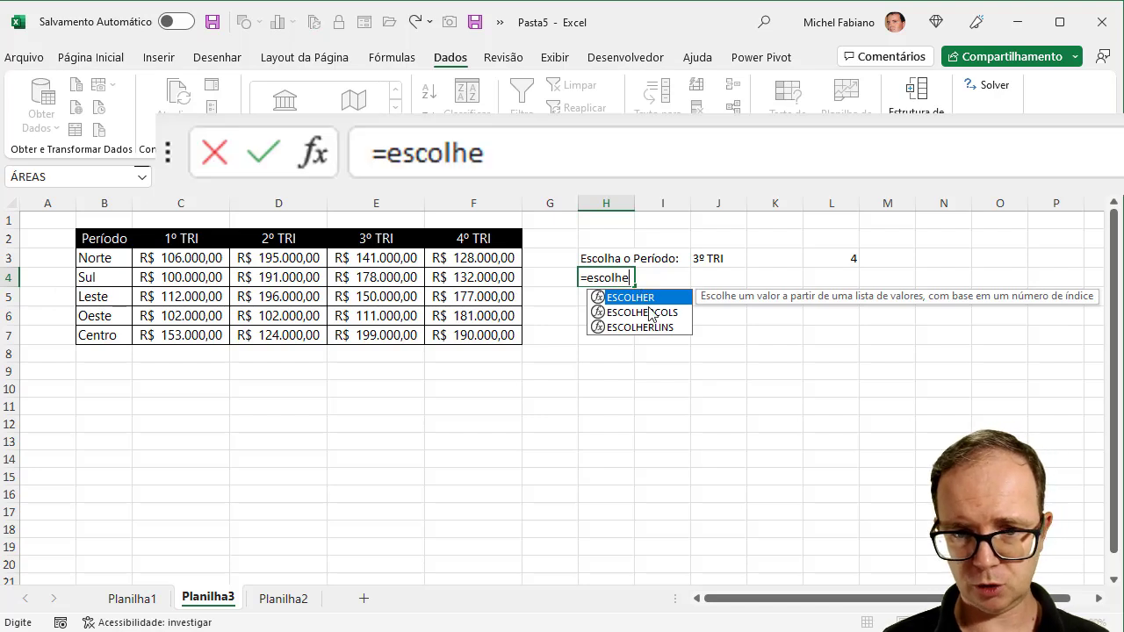
{"action": "double_click", "coordinate": [651, 313]}
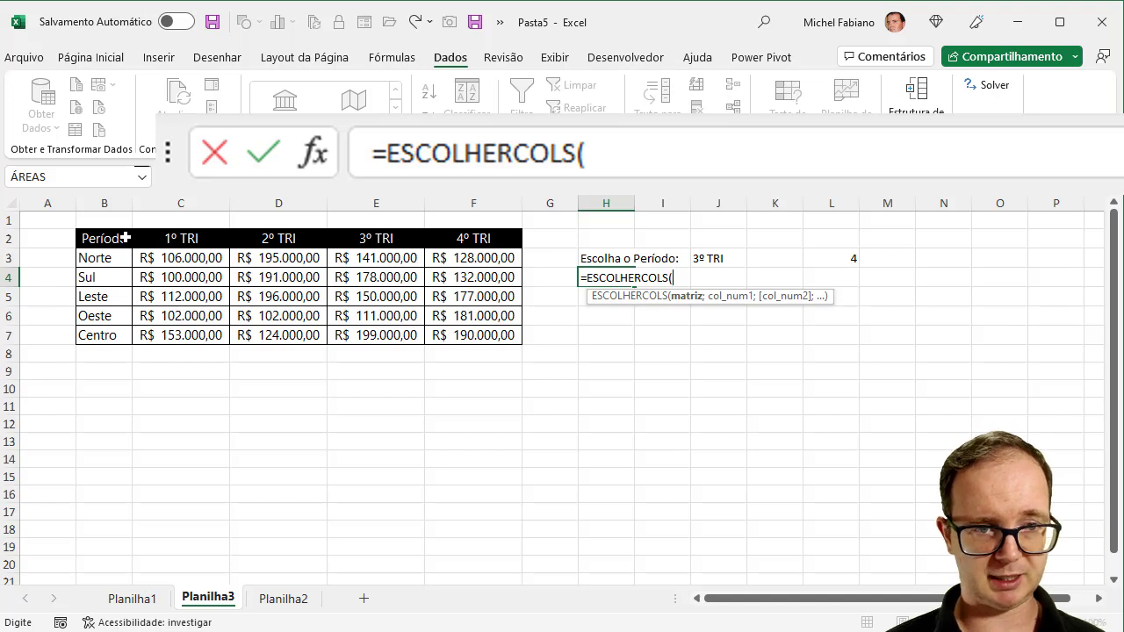
{"action": "left_click_drag", "start_coordinate": [126, 238], "coordinate": [462, 337]}
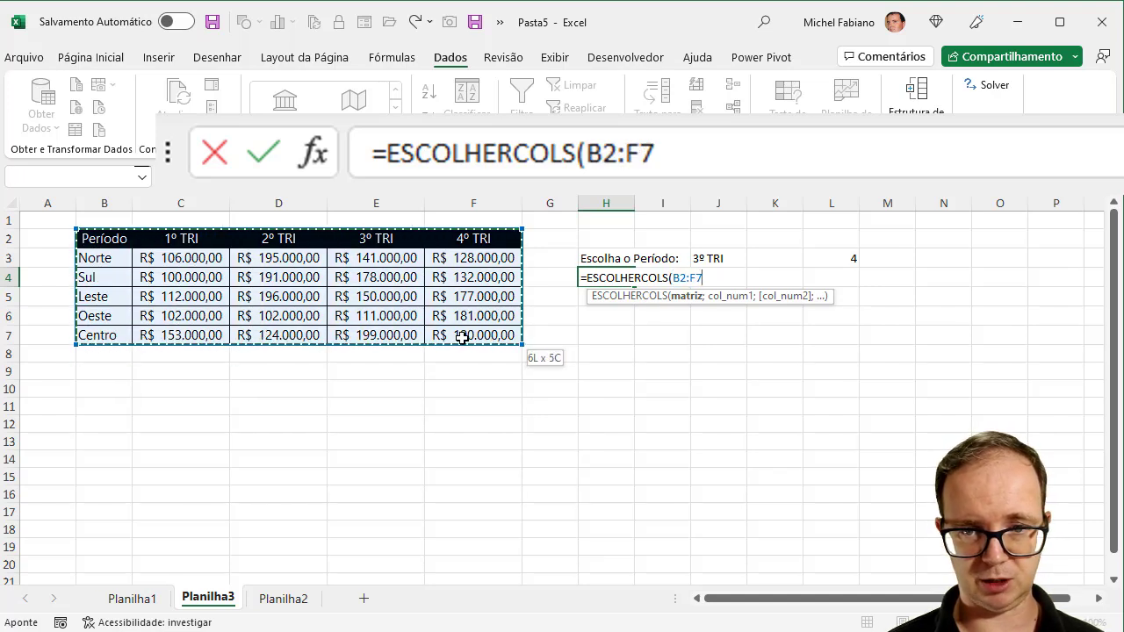
{"action": "type", "text": ";"}
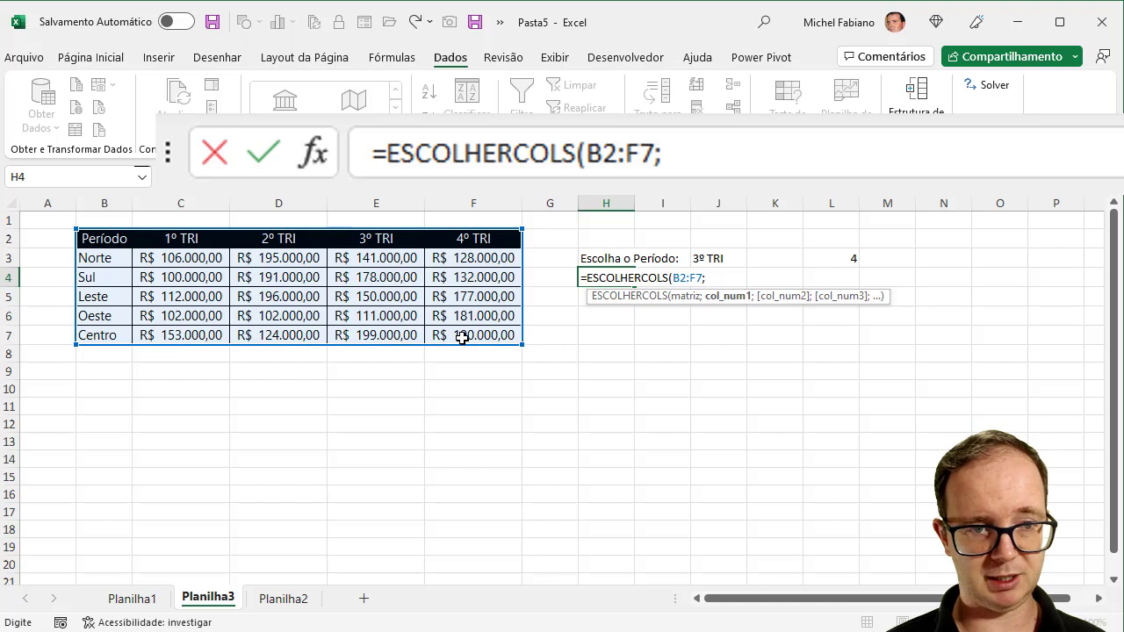
{"action": "type", "text": "1"}
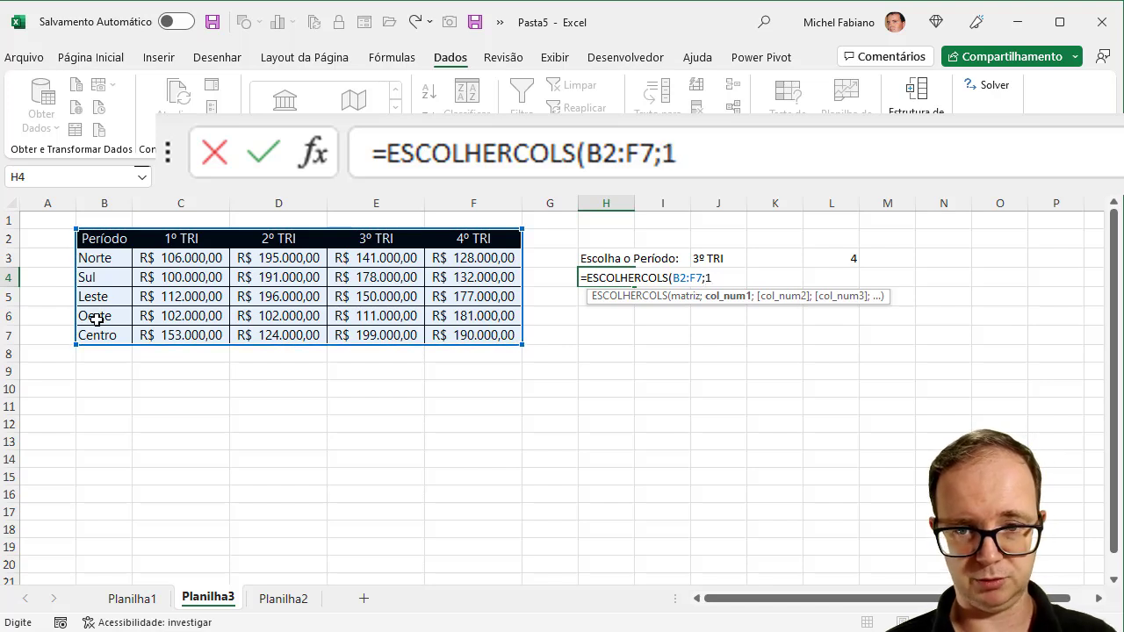
{"action": "type", "text": ";"}
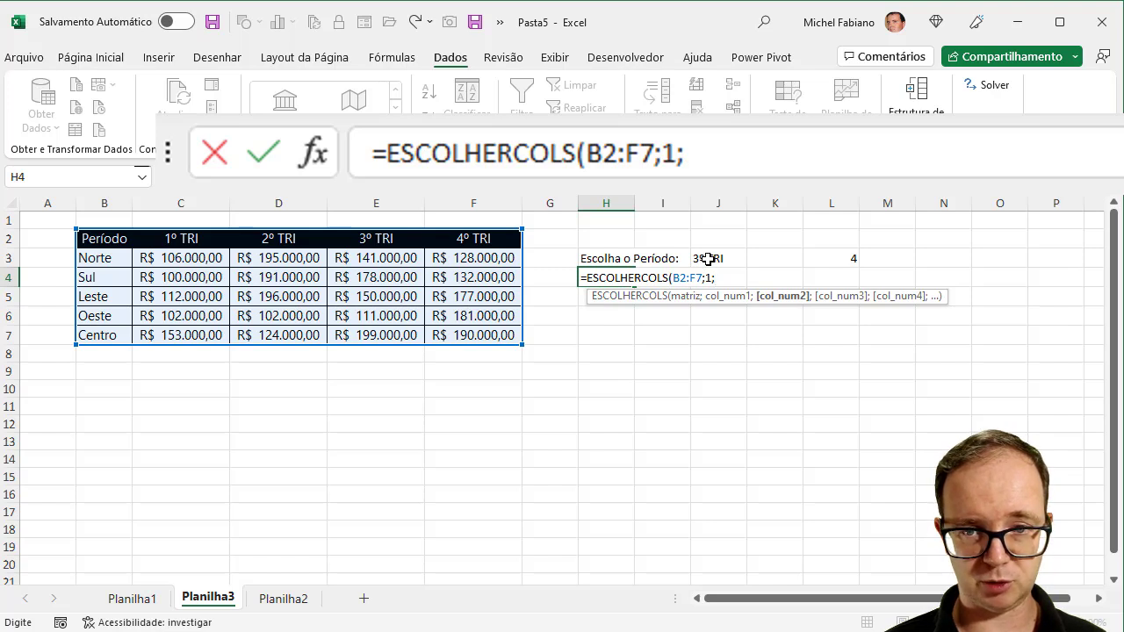
{"action": "left_click", "coordinate": [850, 253]}
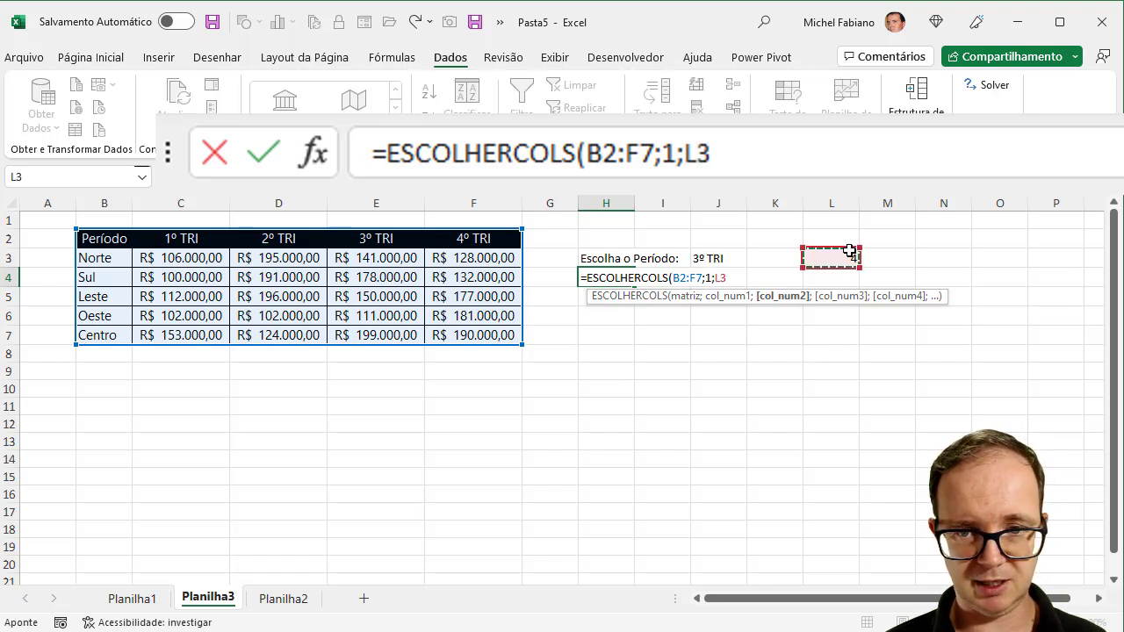
{"action": "type", "text": ")"}
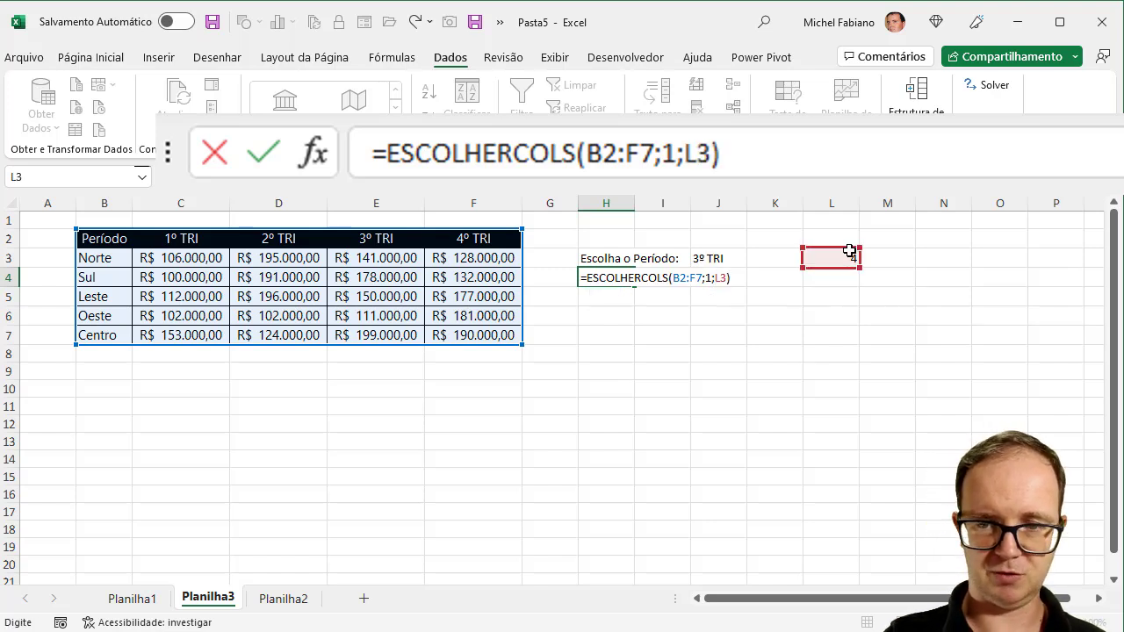
{"action": "key", "text": "Return"}
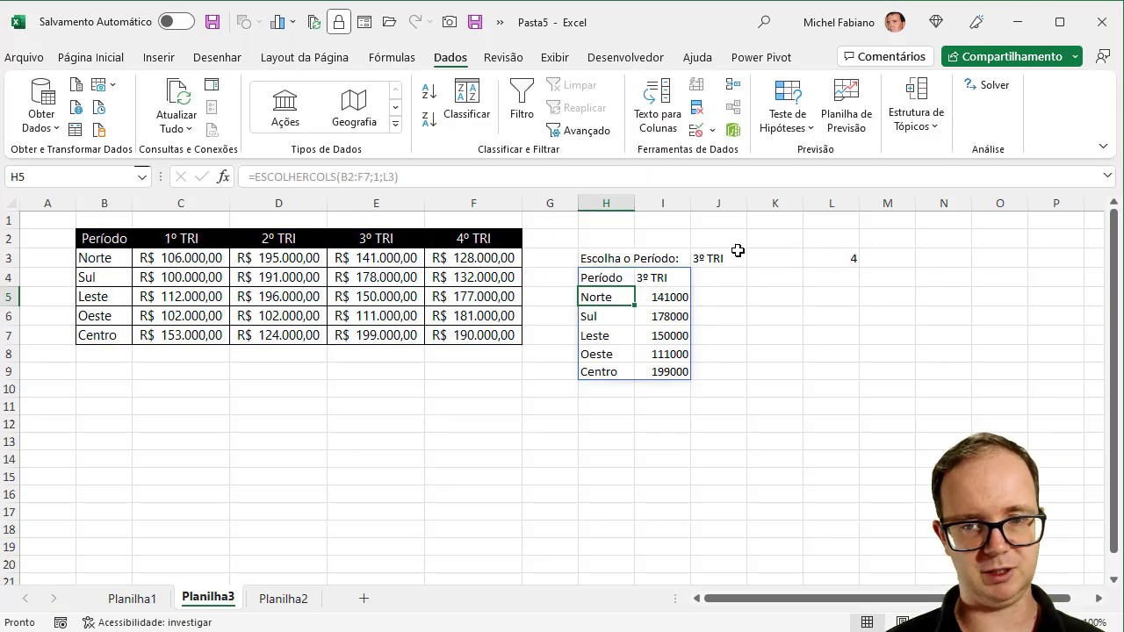
Step: Change J3 to 1º TRI and then 4º TRI, and review the H4 and L3 results
{"action": "left_click", "coordinate": [732, 259]}
{"action": "left_click", "coordinate": [755, 259]}
{"action": "left_click", "coordinate": [725, 278]}
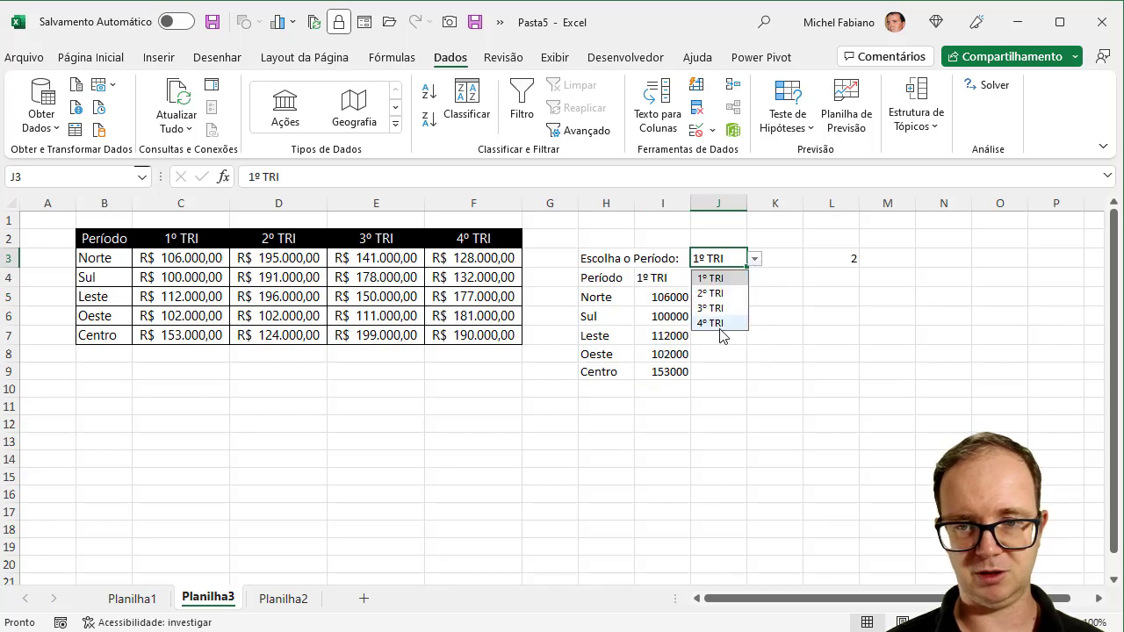
{"action": "left_click", "coordinate": [721, 323]}
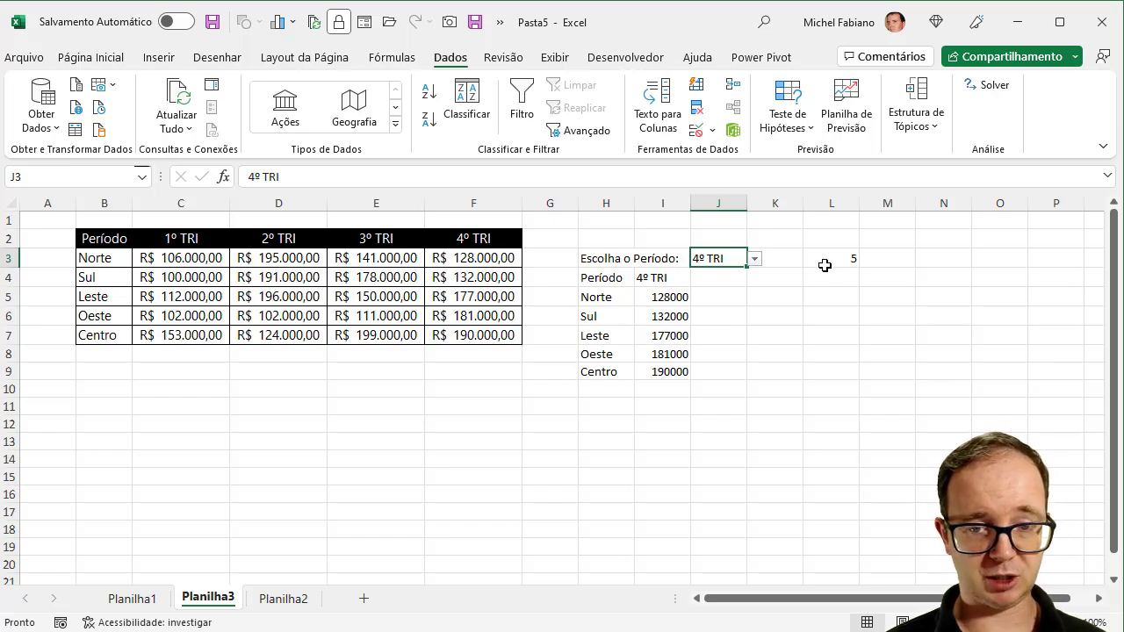
{"action": "left_click", "coordinate": [594, 280]}
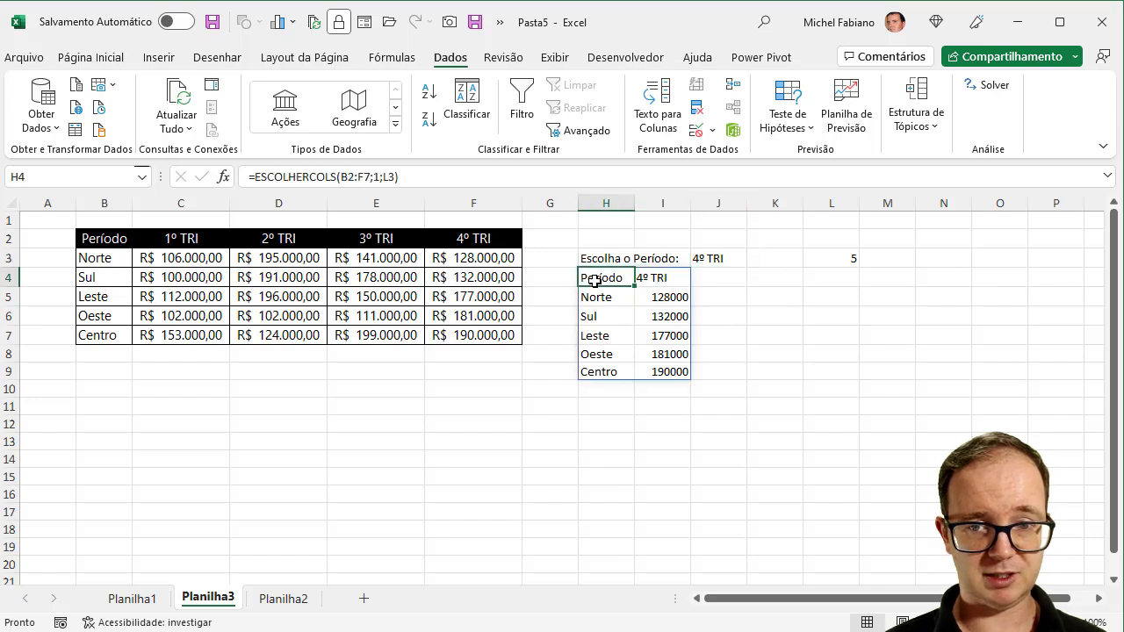
{"action": "left_click", "coordinate": [821, 254]}
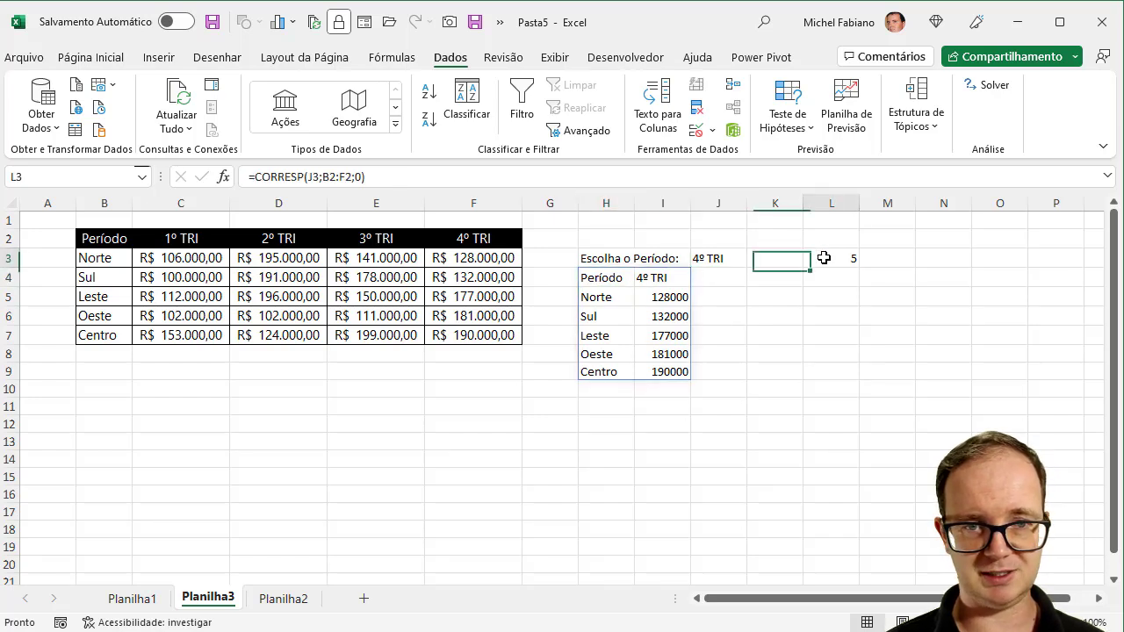
Step: Replace L3 in the H4 formula with CORRESP(J3;B2:F2;0) copied from L3
{"action": "left_click", "coordinate": [371, 177]}
{"action": "left_click_drag", "start_coordinate": [371, 177], "coordinate": [257, 176]}
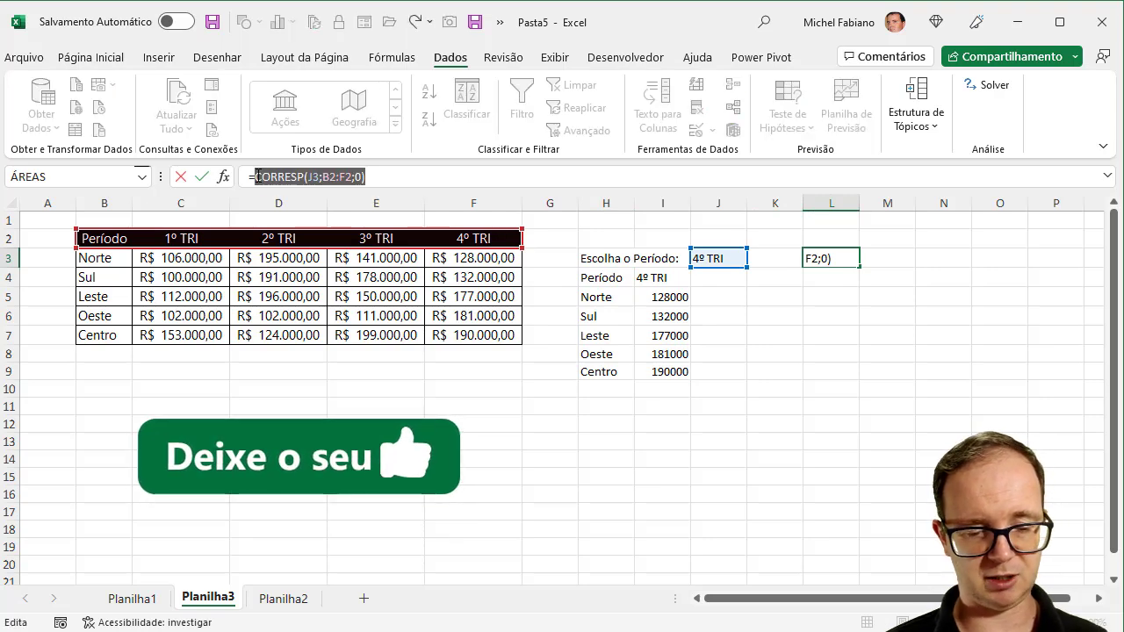
{"action": "key", "text": "Escape"}
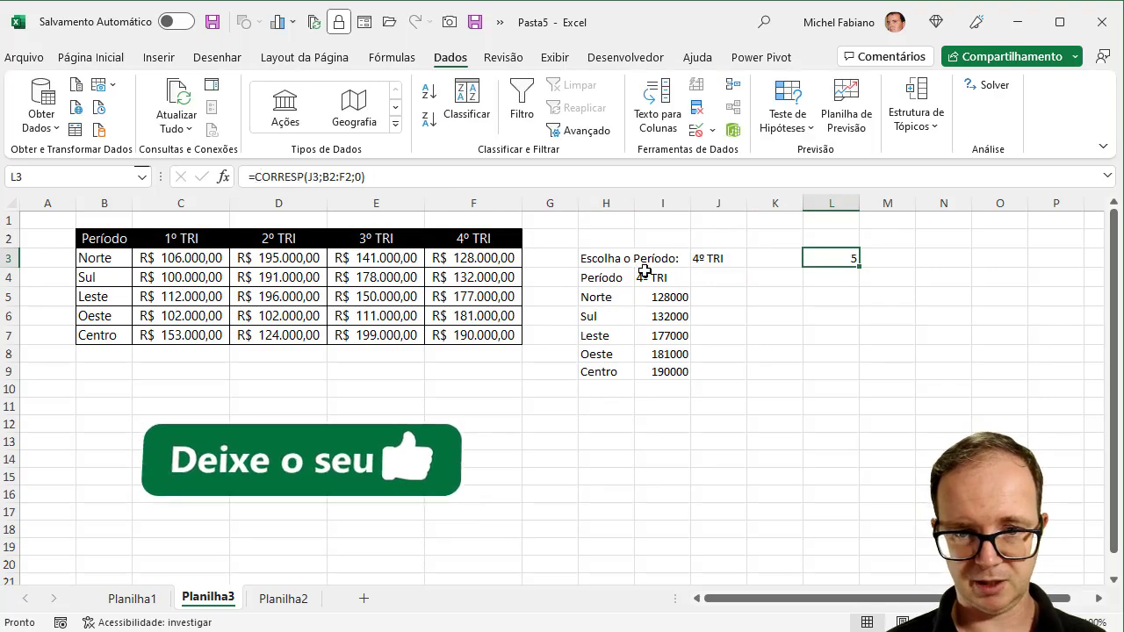
{"action": "left_click", "coordinate": [626, 278]}
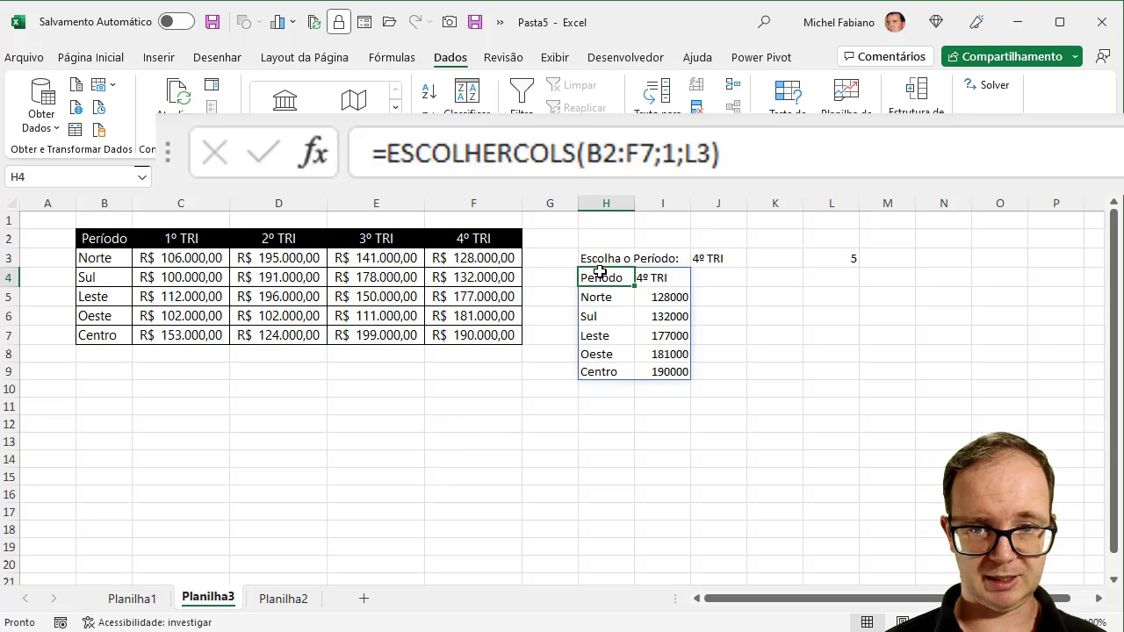
{"action": "double_click", "coordinate": [601, 278]}
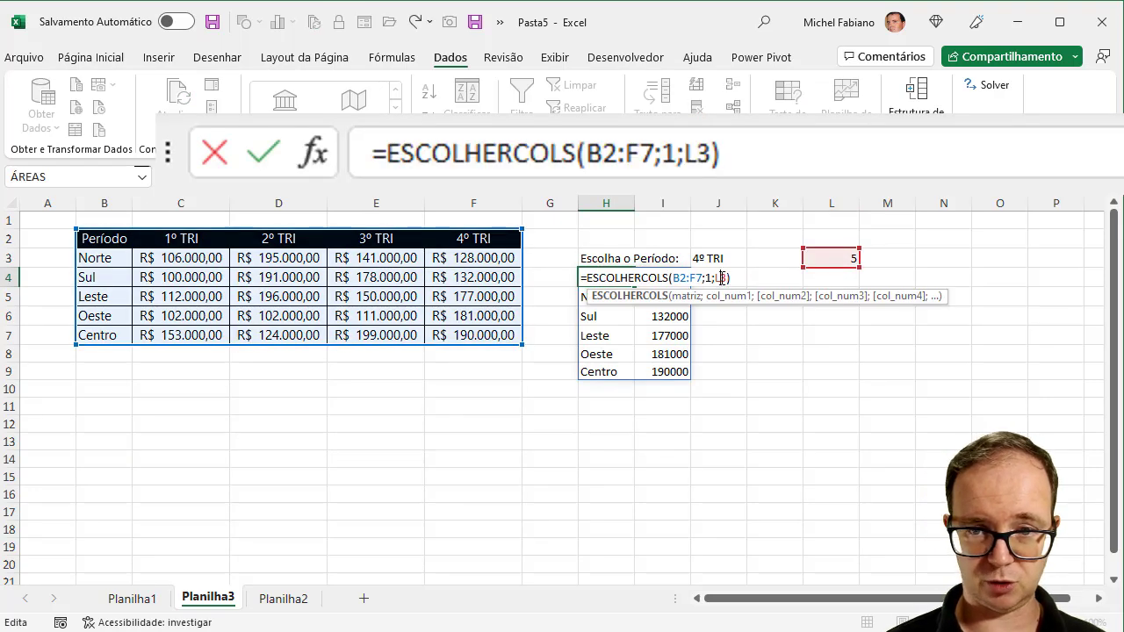
{"action": "key", "text": "ctrl+v"}
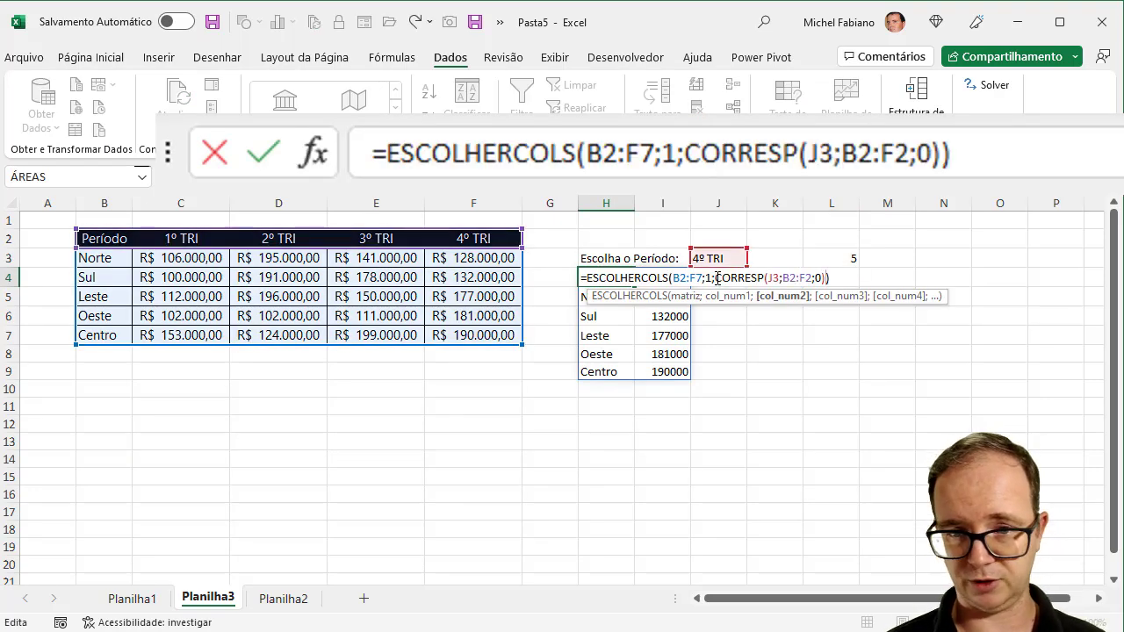
{"action": "key", "text": "Return"}
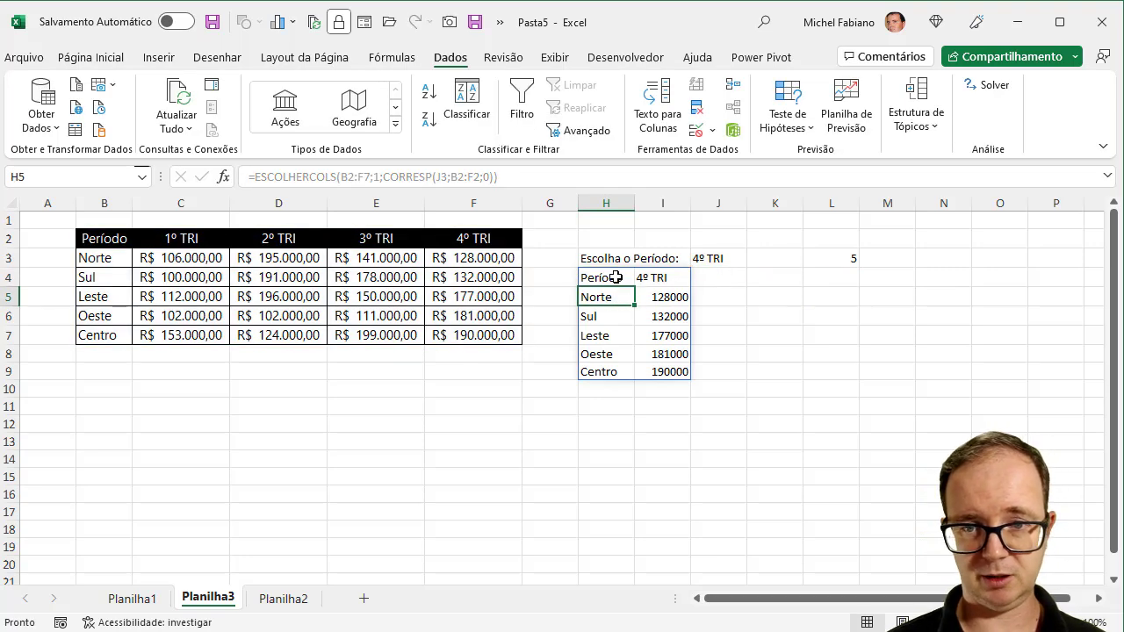
Step: Delete the L3 helper value, recheck the H4 formula, and select the column I values
{"action": "left_click", "coordinate": [817, 256]}
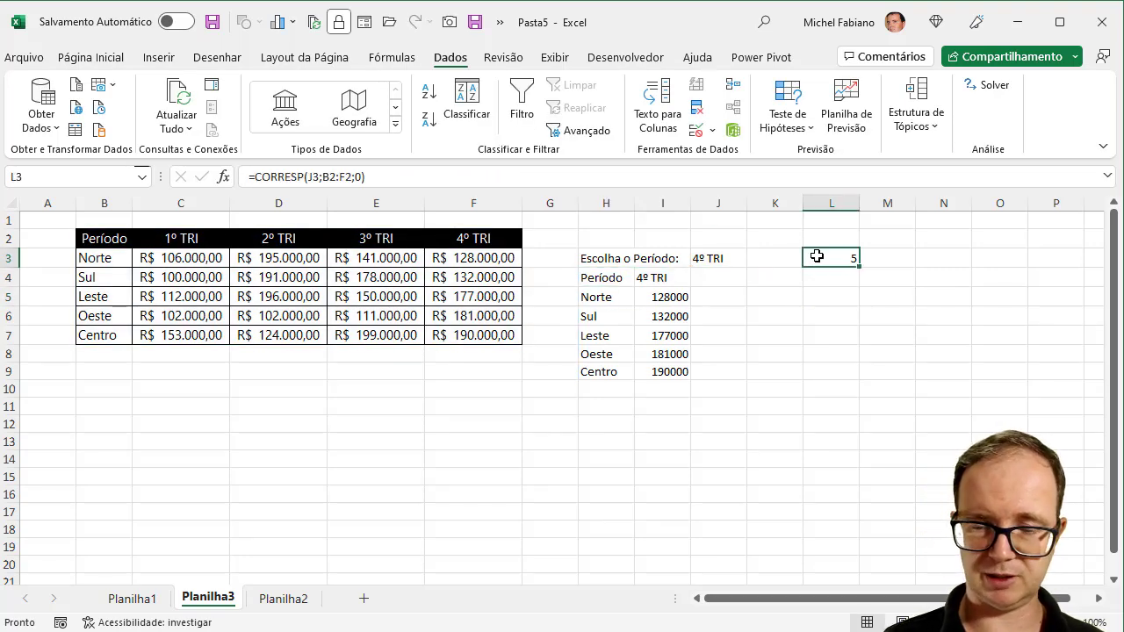
{"action": "key", "text": "Delete"}
{"action": "left_click", "coordinate": [669, 276]}
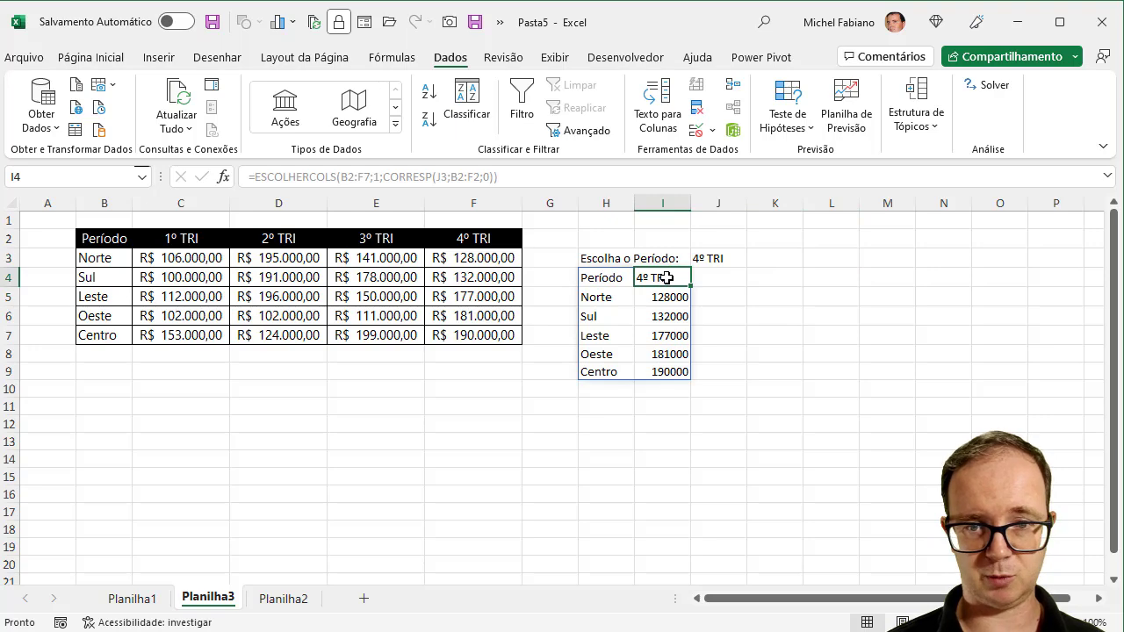
{"action": "left_click", "coordinate": [604, 277]}
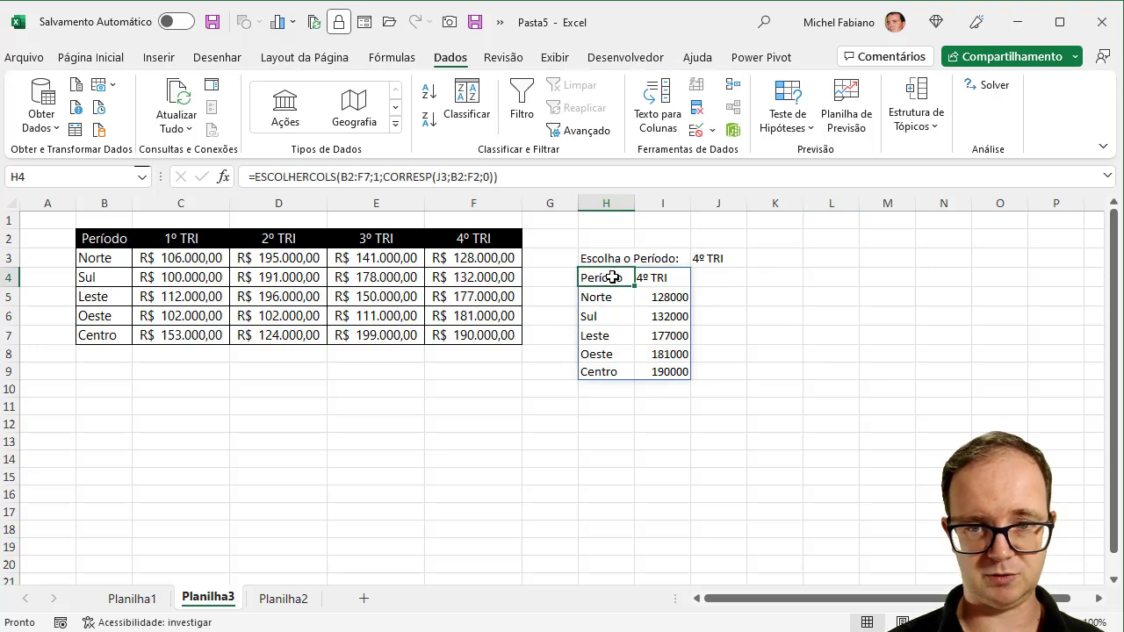
{"action": "double_click", "coordinate": [612, 278]}
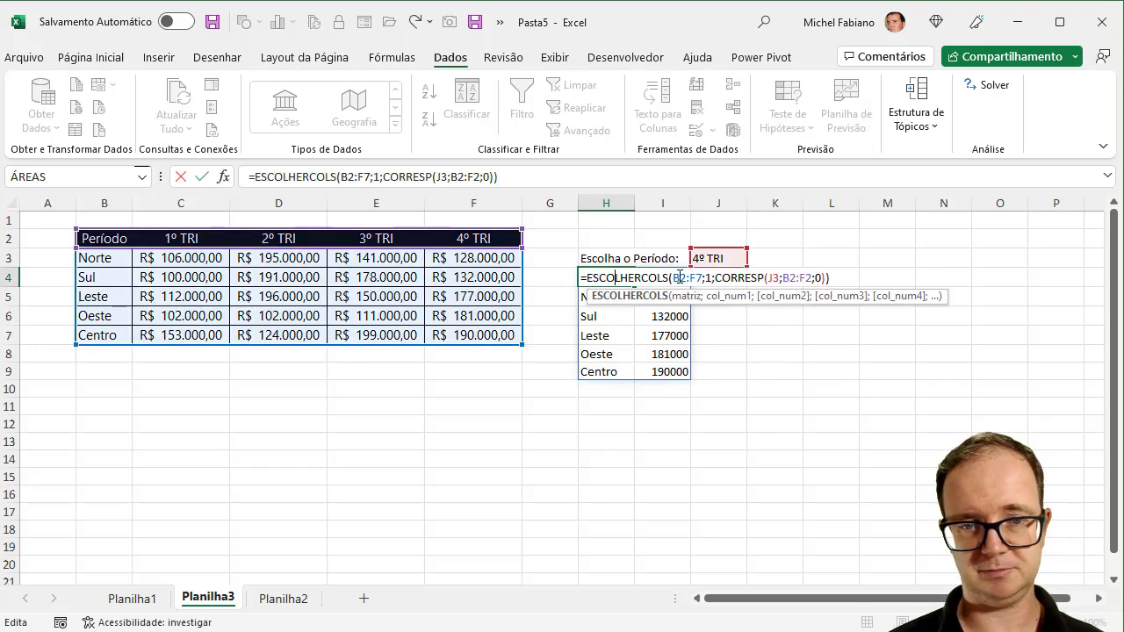
{"action": "key", "text": "Return"}
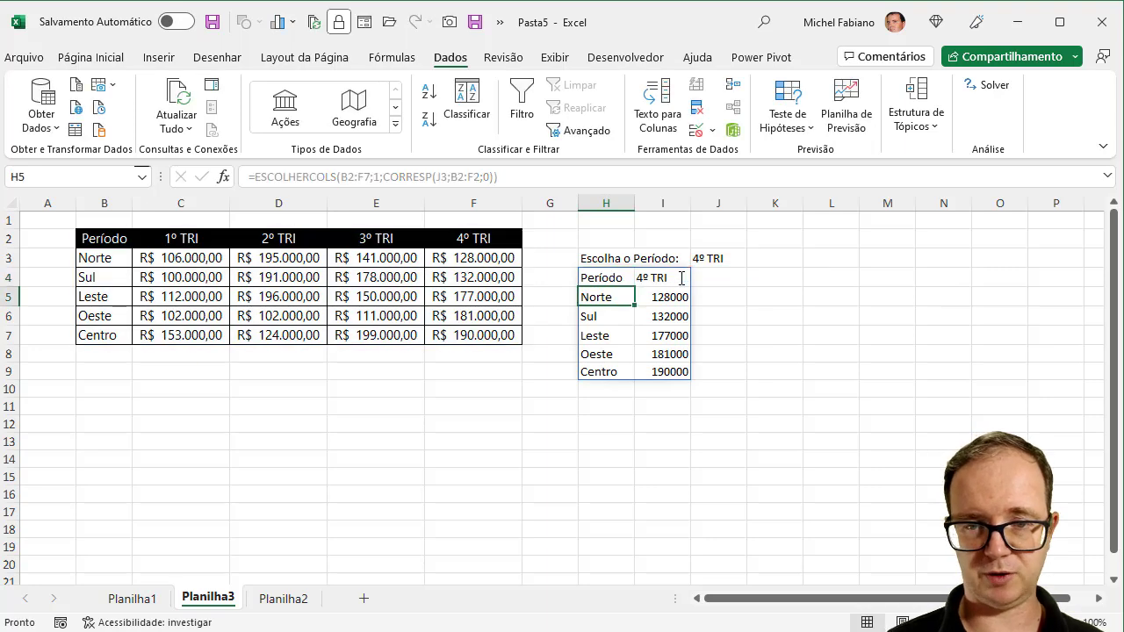
{"action": "left_click_drag", "start_coordinate": [663, 300], "coordinate": [663, 406]}
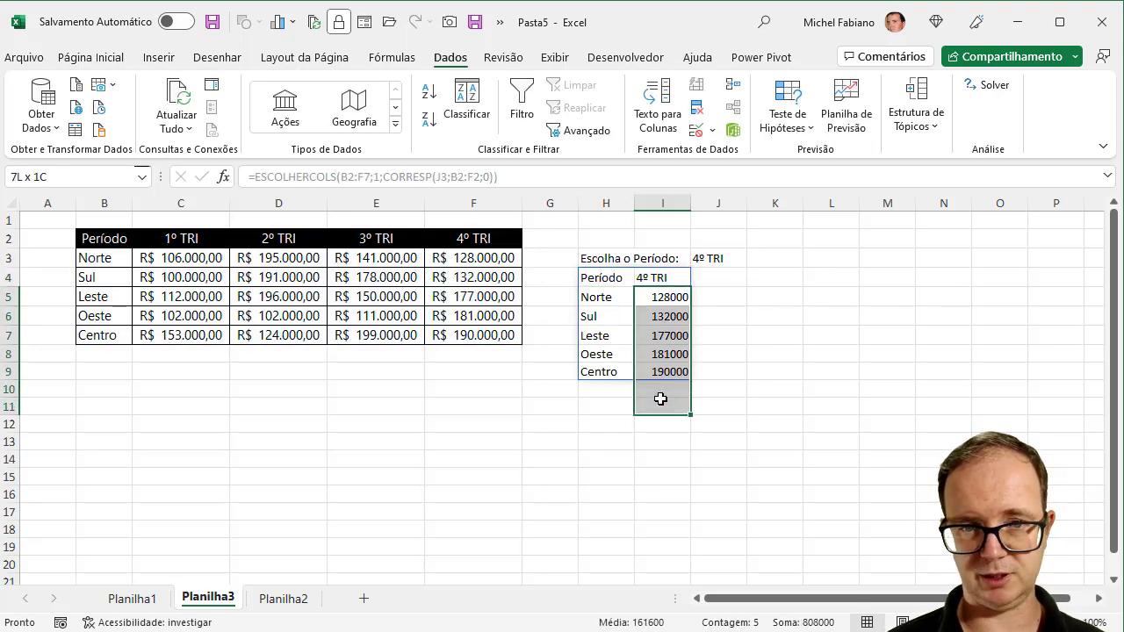
Step: Apply the Contábil R$ format to the quarter values and select the result table H4:I9
{"action": "left_click", "coordinate": [101, 60]}
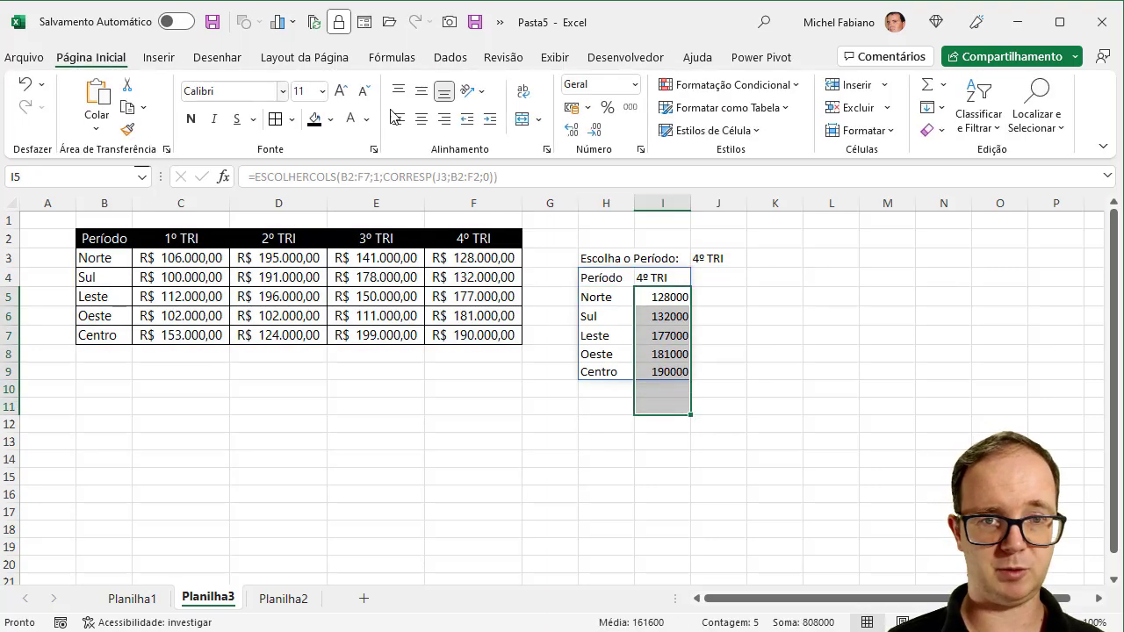
{"action": "left_click", "coordinate": [572, 108]}
{"action": "left_click_drag", "start_coordinate": [615, 278], "coordinate": [685, 372]}
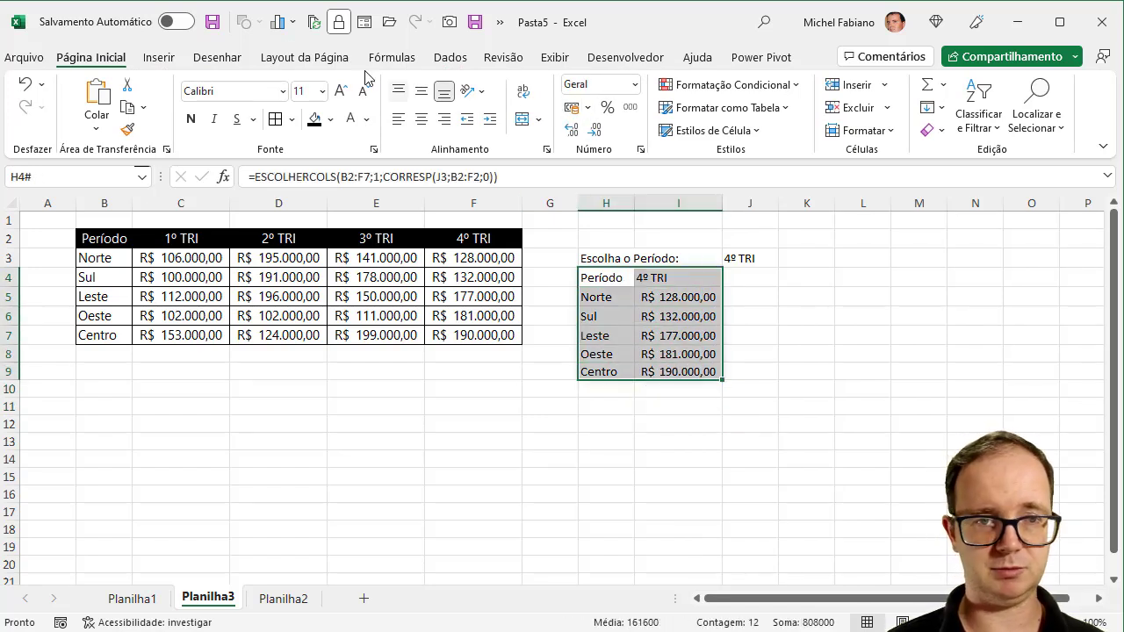
{"action": "left_click", "coordinate": [160, 57]}
Step: Insert a clustered column chart beside the results and set J3 to 1º TRI
{"action": "left_click", "coordinate": [448, 86]}
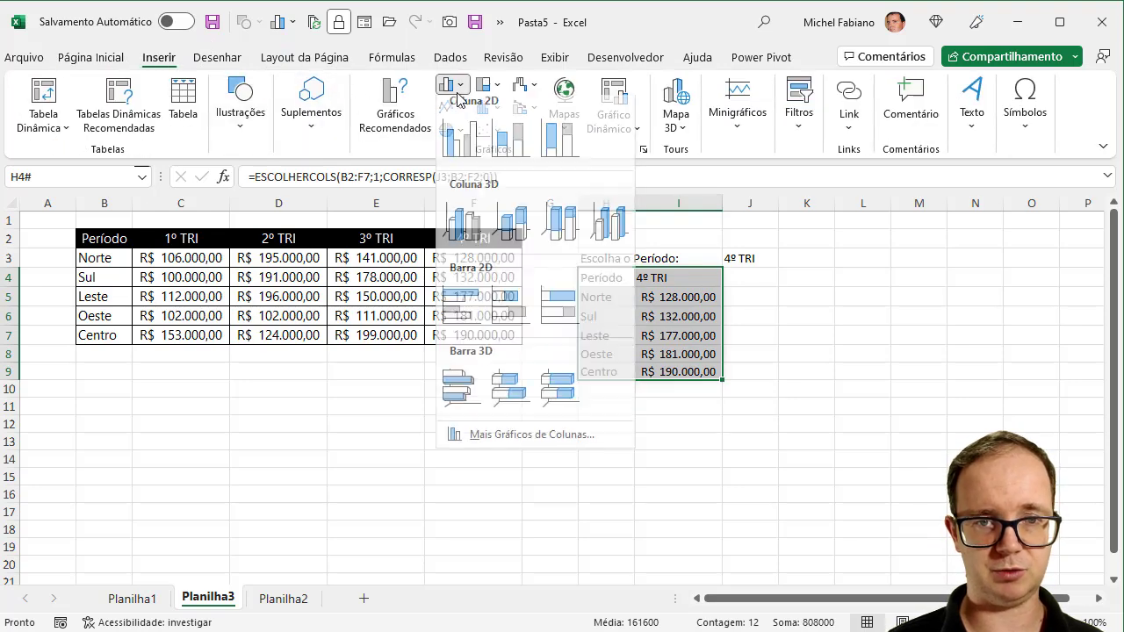
{"action": "left_click", "coordinate": [465, 148]}
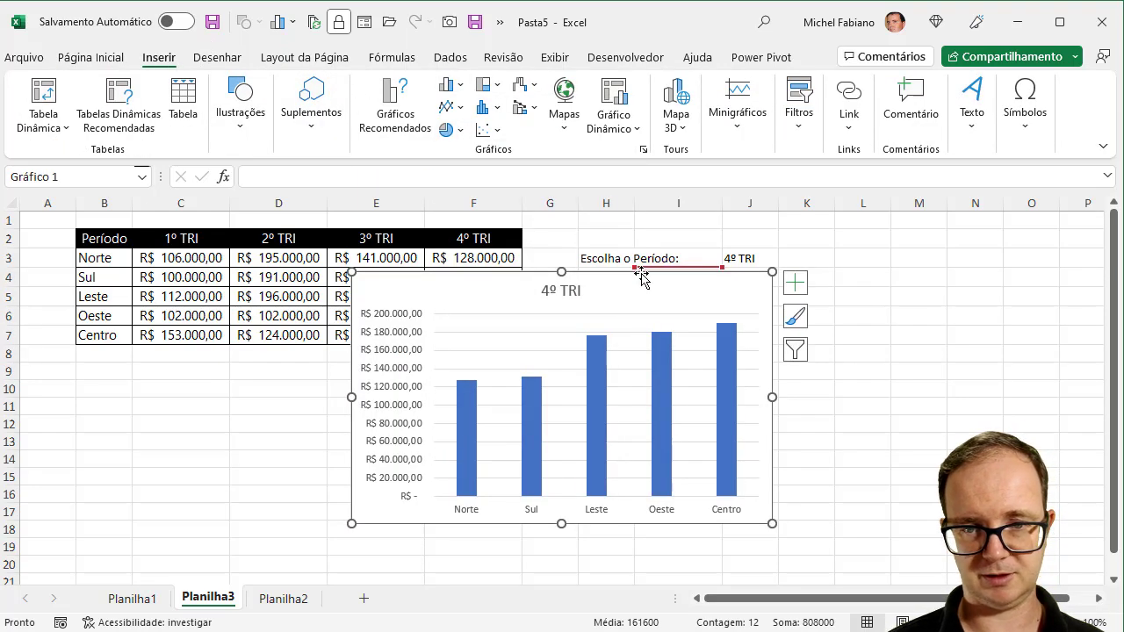
{"action": "left_click_drag", "start_coordinate": [667, 279], "coordinate": [862, 273]}
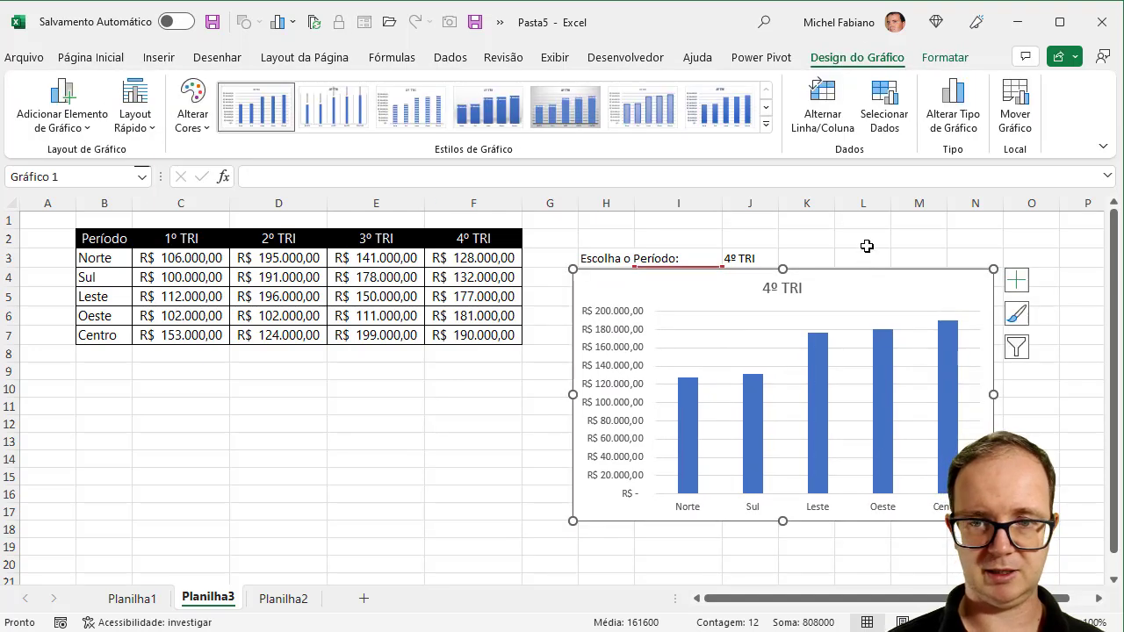
{"action": "left_click", "coordinate": [867, 246]}
{"action": "left_click", "coordinate": [738, 258]}
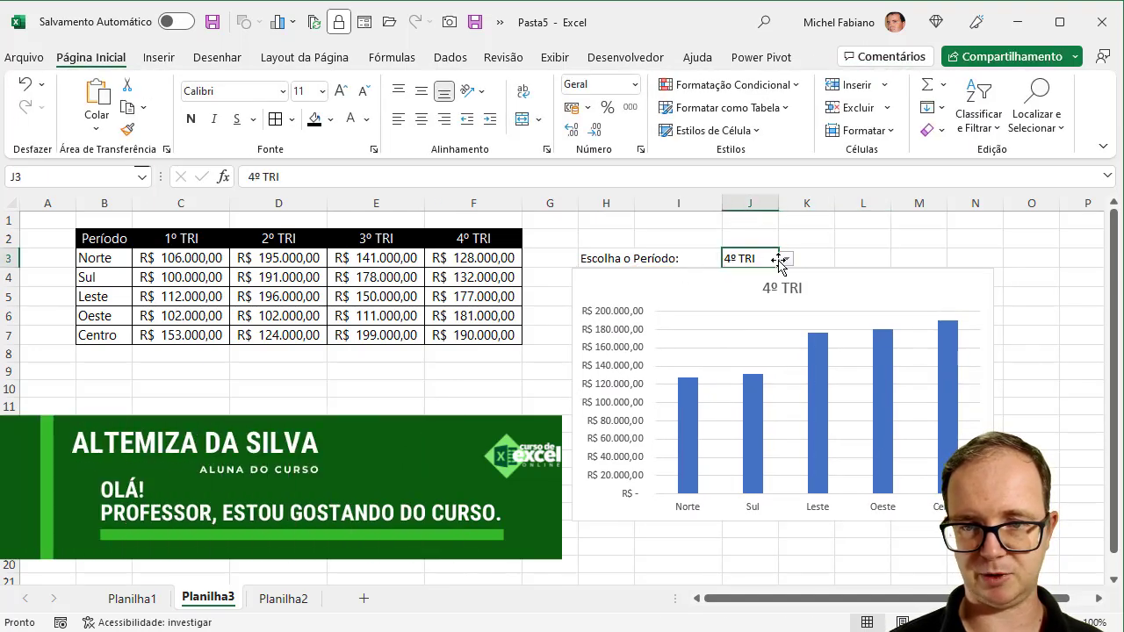
{"action": "left_click", "coordinate": [788, 262]}
{"action": "left_click", "coordinate": [761, 272]}
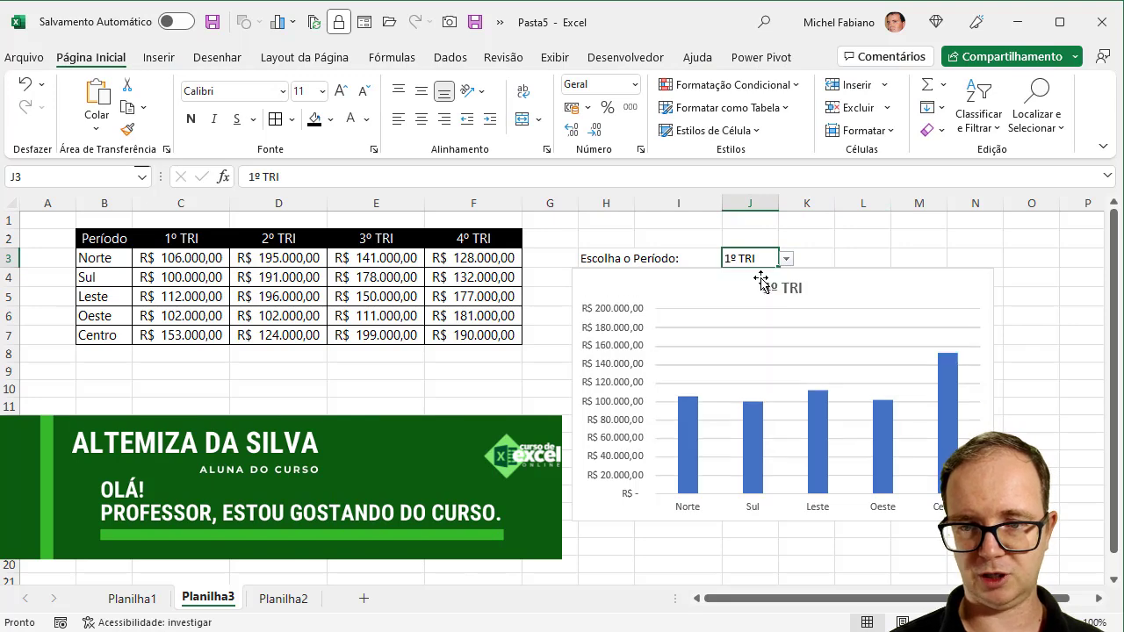
Step: Delete the chart's vertical axis and horizontal gridlines
{"action": "left_click", "coordinate": [606, 344]}
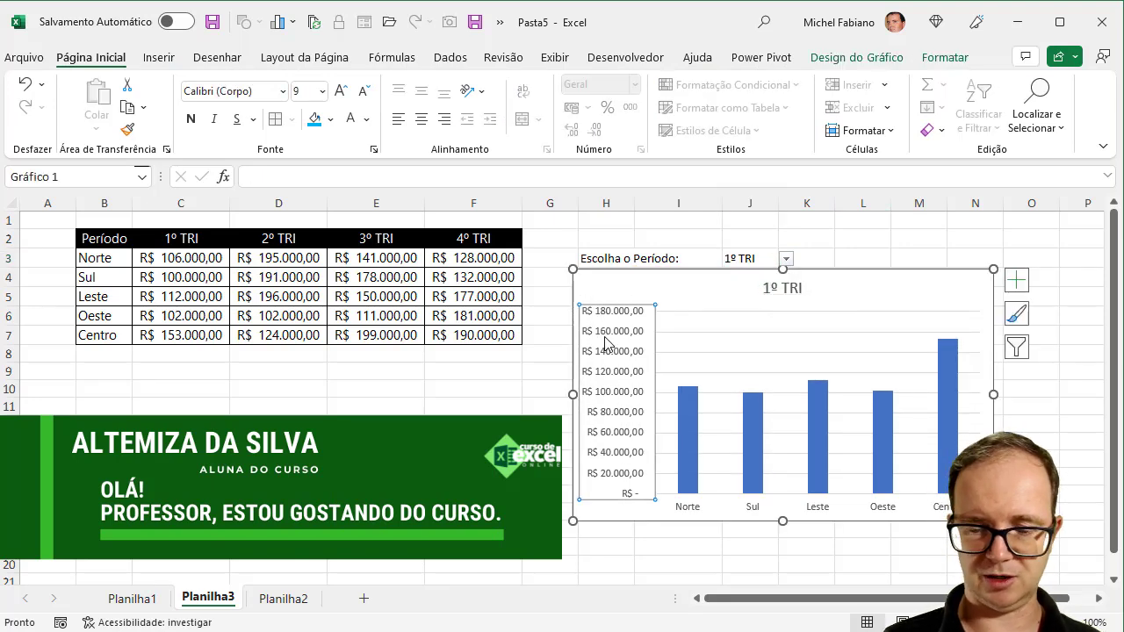
{"action": "key", "text": "Delete"}
{"action": "left_click", "coordinate": [622, 334]}
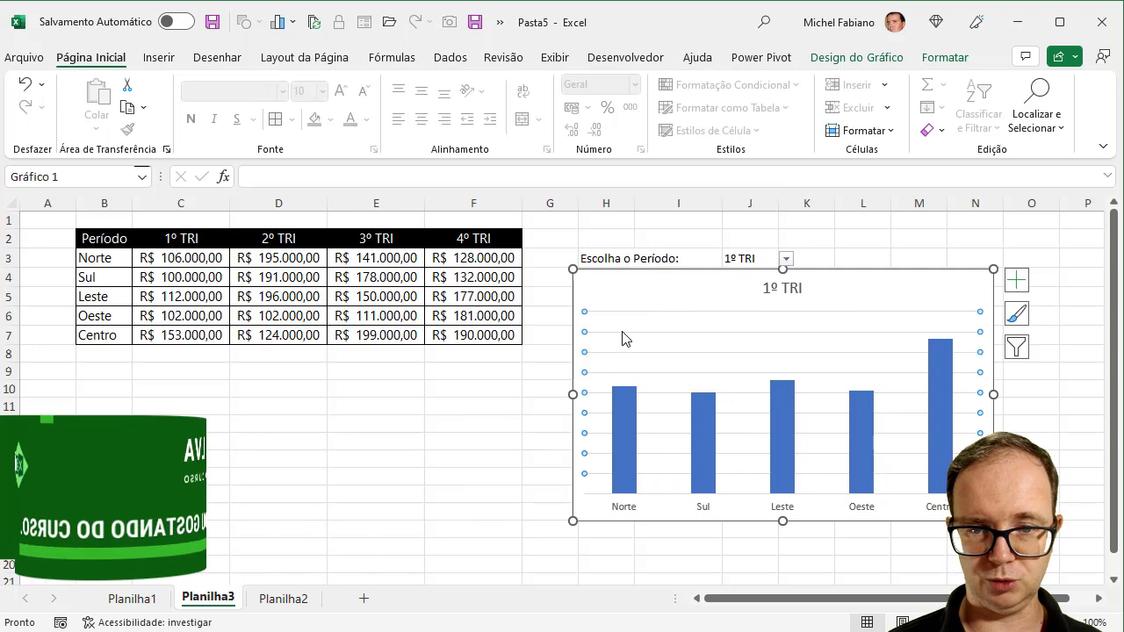
{"action": "key", "text": "Delete"}
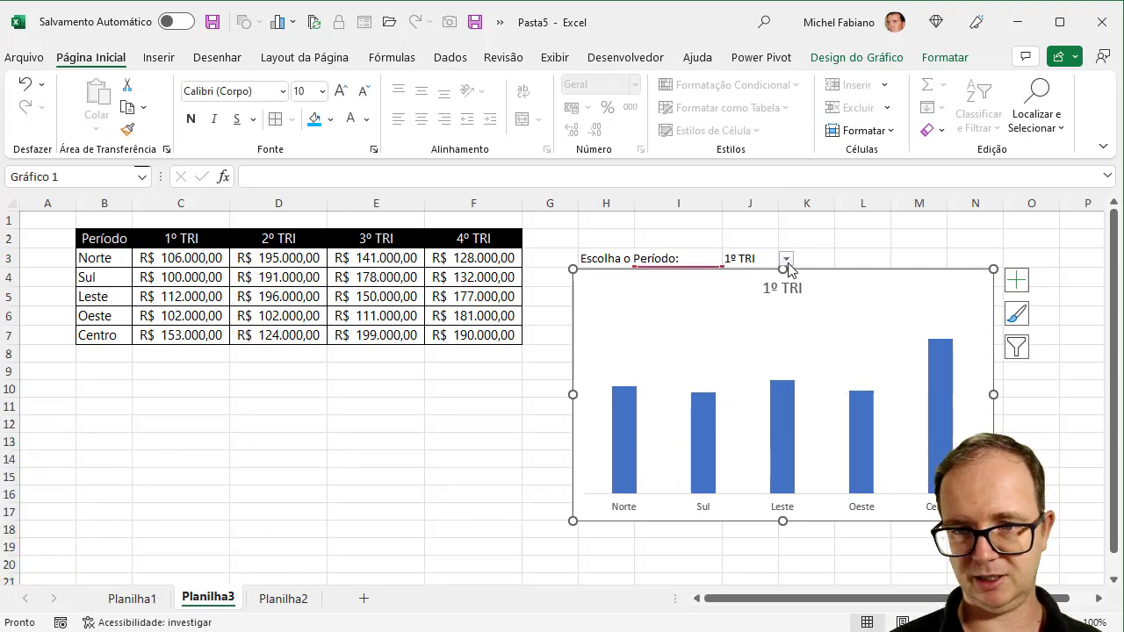
{"action": "left_click", "coordinate": [831, 243]}
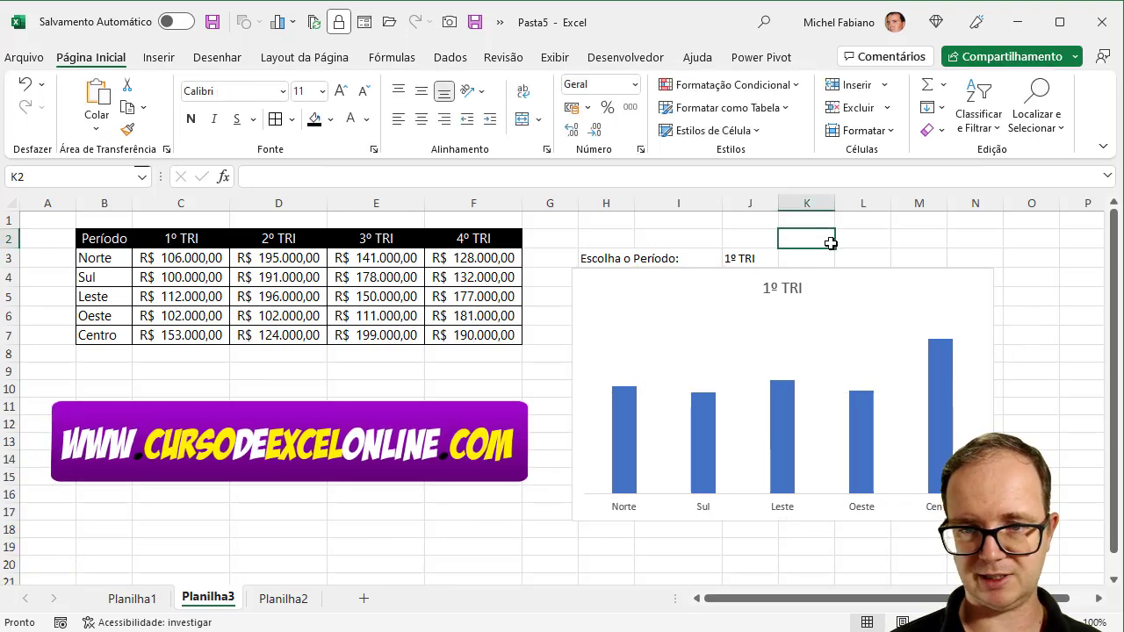
Step: Switch J3 from 2º TRI to 3º TRI and drag the column chart beneath the source table
{"action": "left_click", "coordinate": [764, 258]}
{"action": "left_click", "coordinate": [786, 258]}
{"action": "left_click", "coordinate": [743, 294]}
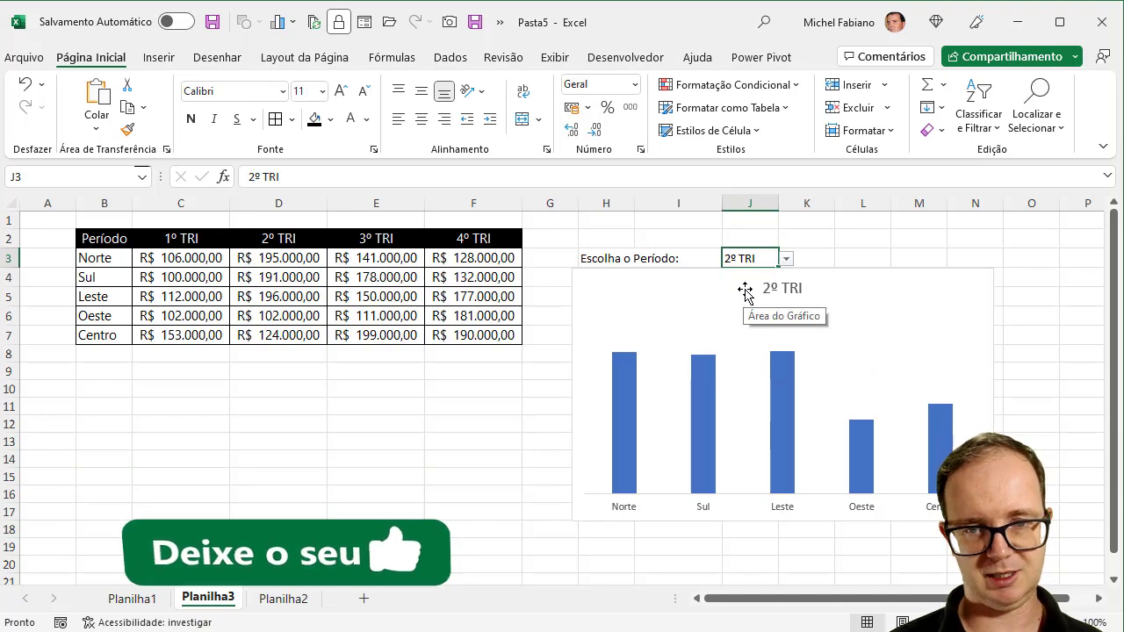
{"action": "left_click", "coordinate": [786, 258]}
{"action": "left_click", "coordinate": [756, 308]}
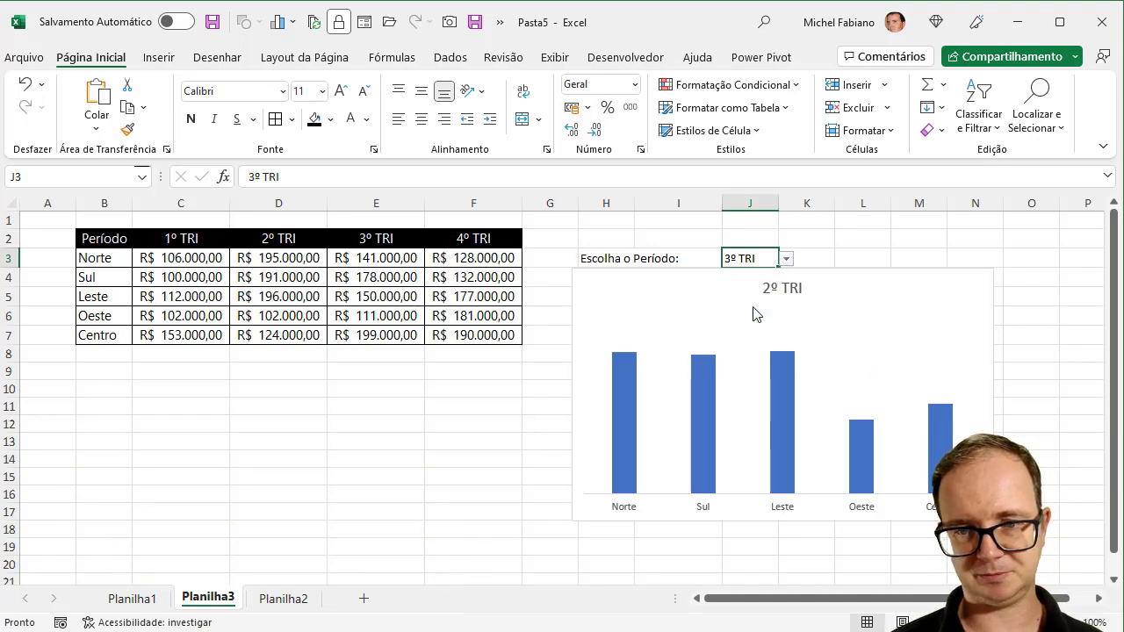
{"action": "left_click", "coordinate": [833, 273]}
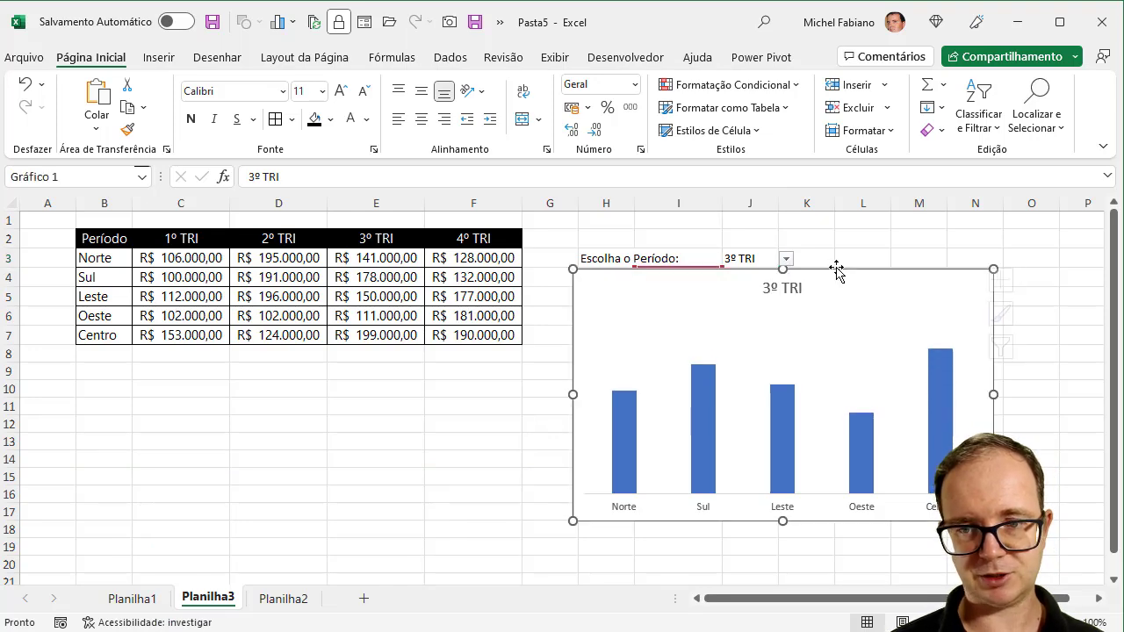
{"action": "left_click_drag", "start_coordinate": [835, 269], "coordinate": [331, 382]}
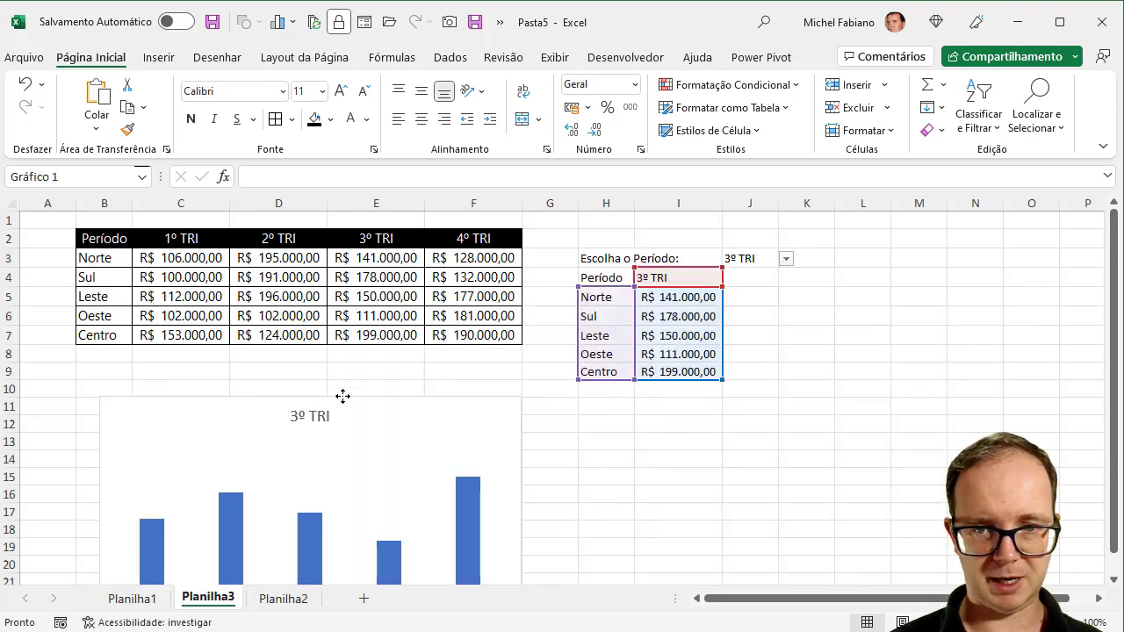
Step: Add an 'Indicador' header in J4 and a MÉDIA formula averaging the quarter values down to row 9
{"action": "left_click", "coordinate": [751, 280]}
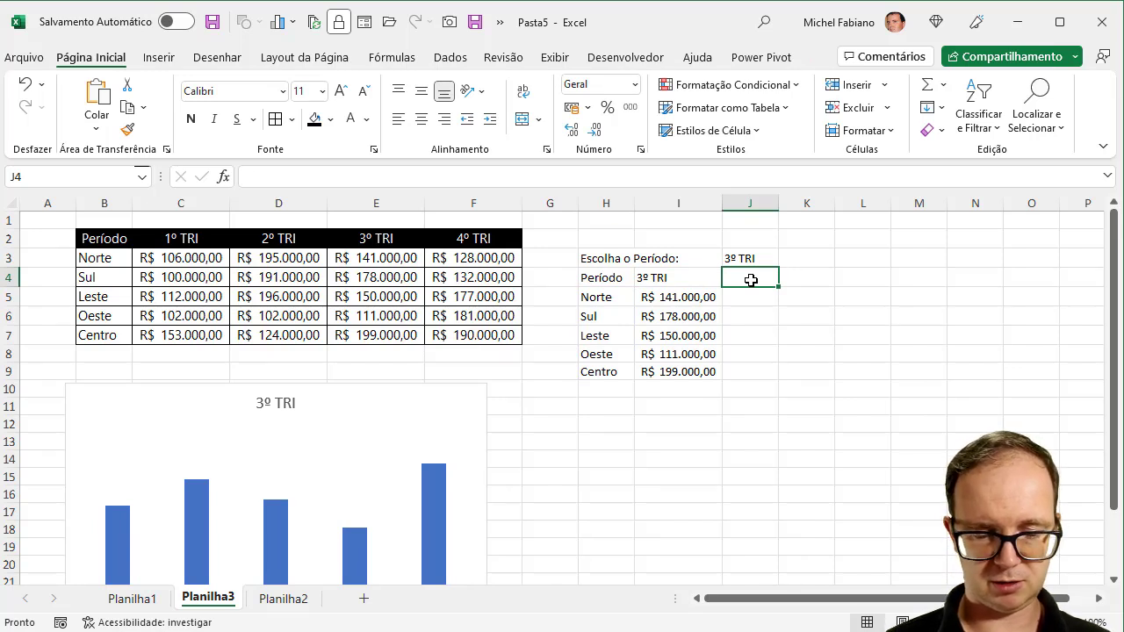
{"action": "type", "text": "Indicador"}
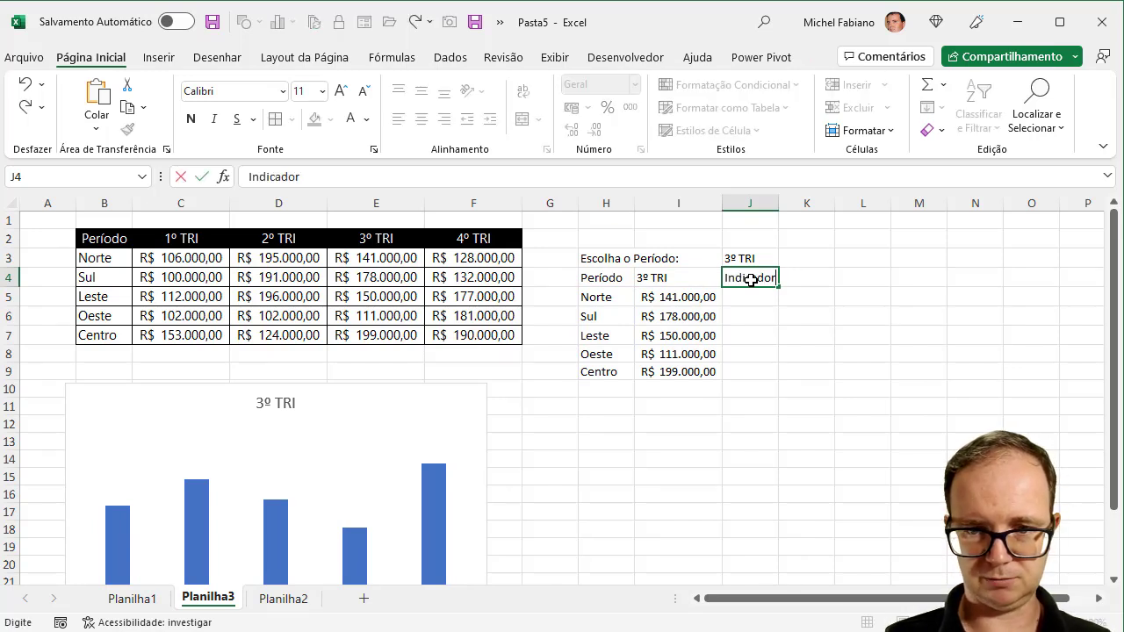
{"action": "key", "text": "Return"}
{"action": "type", "text": "=média"}
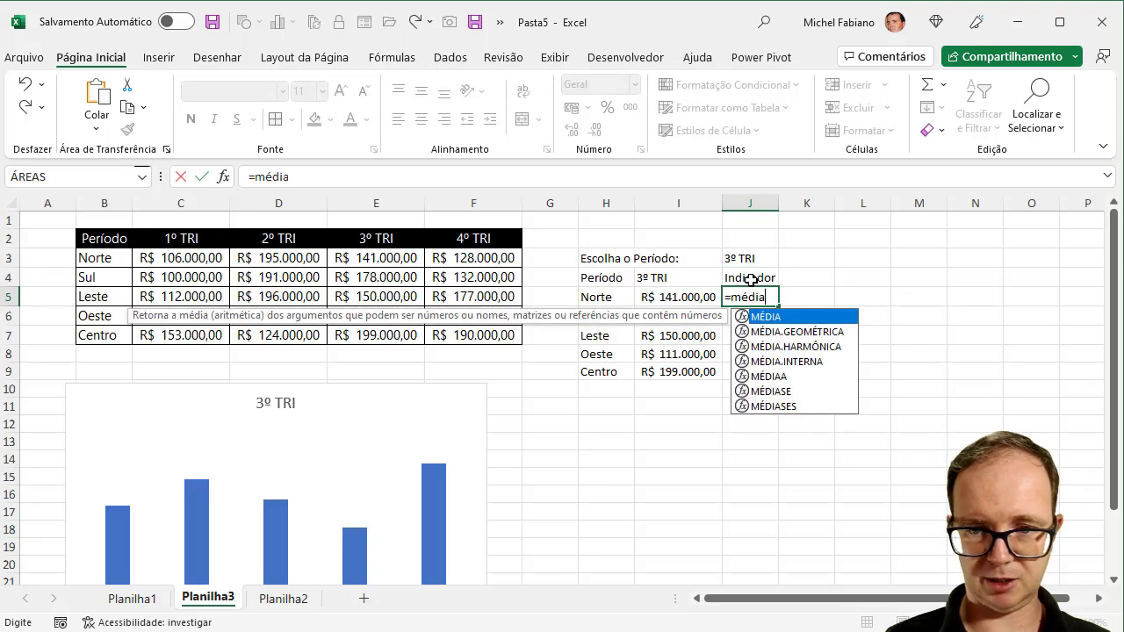
{"action": "type", "text": "("}
{"action": "key", "text": "Left"}
{"action": "key", "text": "shift+Down"}
{"action": "key", "text": "shift+Down"}
{"action": "key", "text": "shift+Down"}
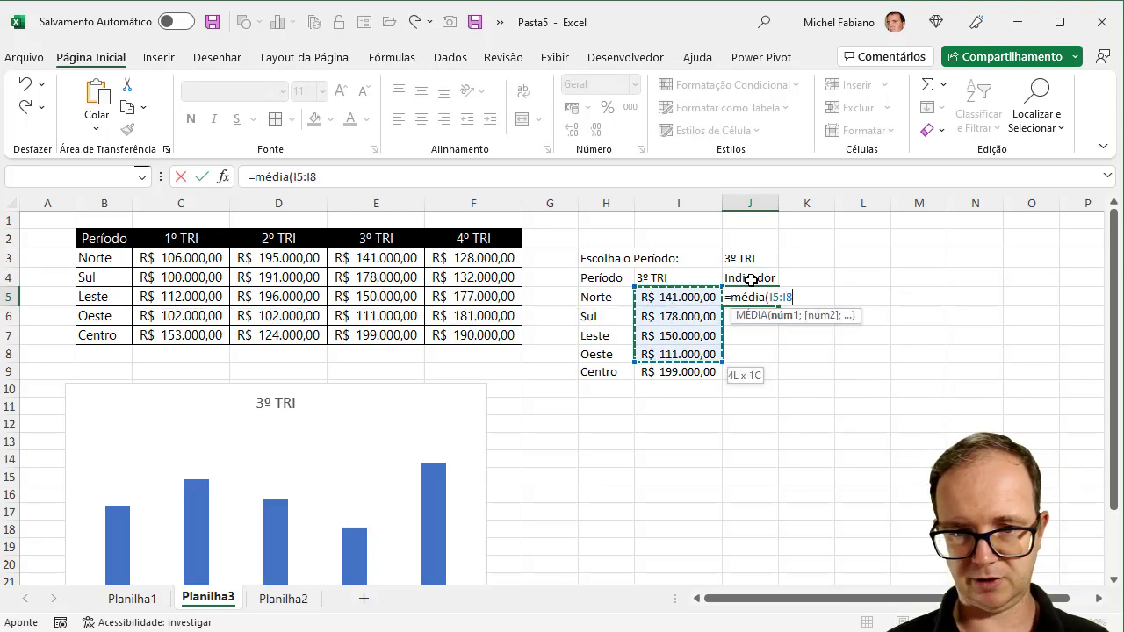
{"action": "key", "text": "shift+Down"}
{"action": "type", "text": ")"}
{"action": "key", "text": "Return"}
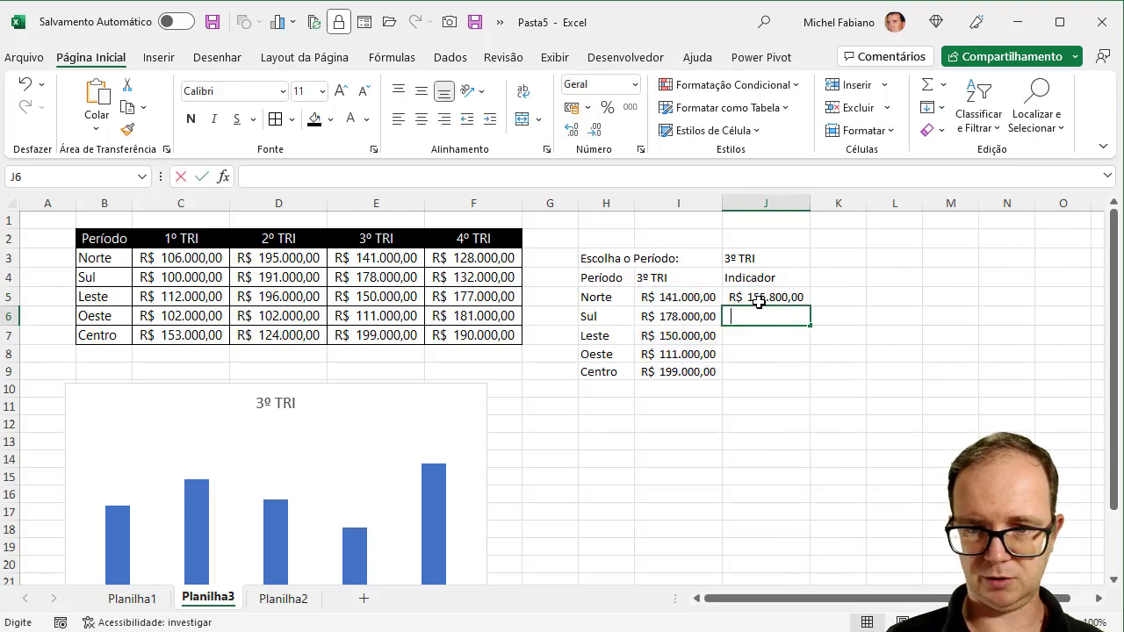
Step: Fill the average down through J9 and copy J5:J9 for the chart
{"action": "type", "text": "="}
{"action": "left_click", "coordinate": [759, 299]}
{"action": "key", "text": "Return"}
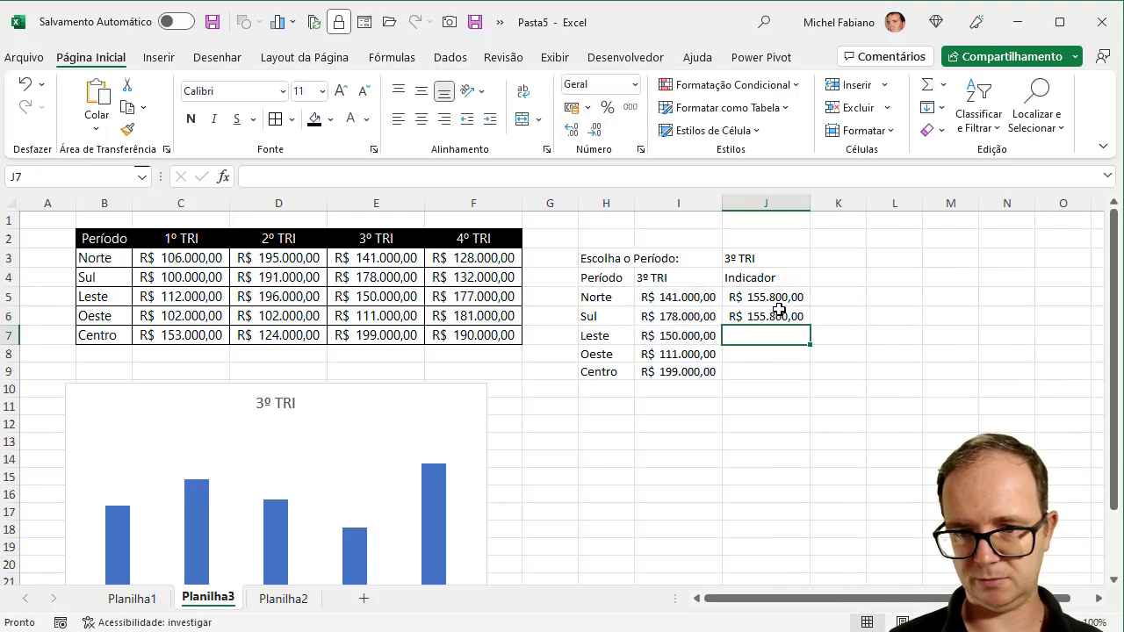
{"action": "left_click", "coordinate": [779, 313]}
{"action": "left_click_drag", "start_coordinate": [810, 326], "coordinate": [806, 376]}
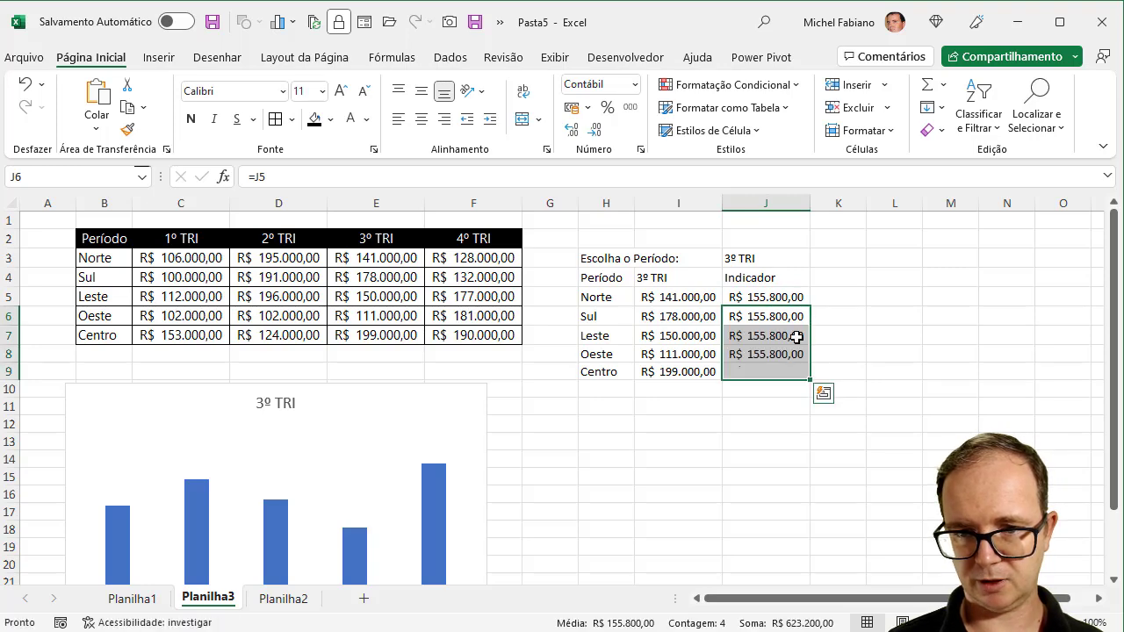
{"action": "left_click_drag", "start_coordinate": [793, 296], "coordinate": [793, 373]}
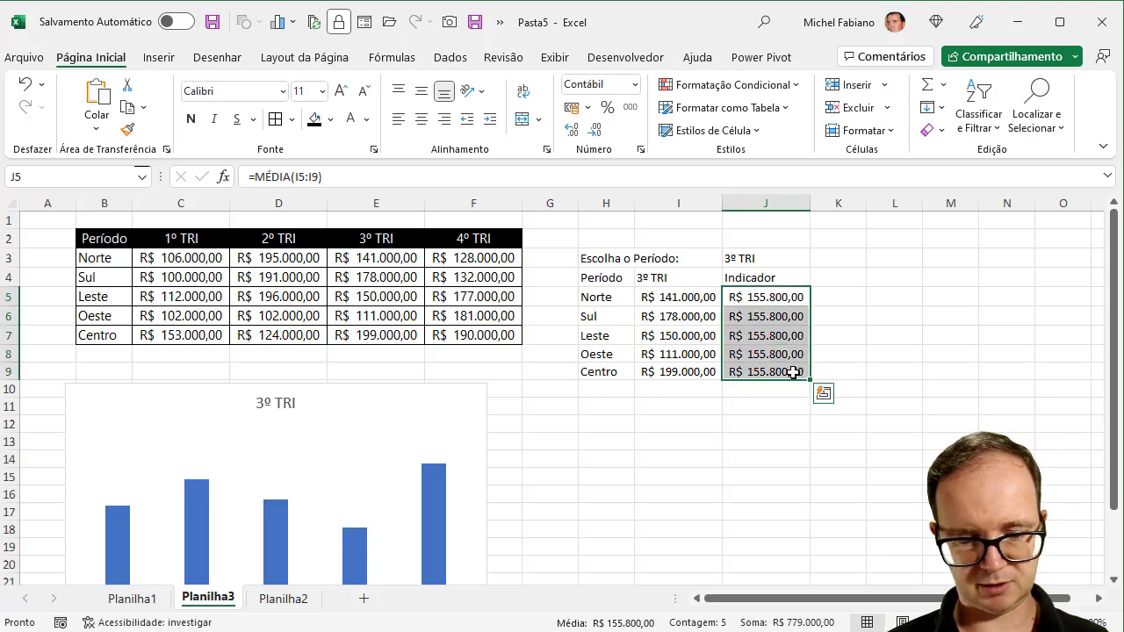
{"action": "key", "text": "ctrl+c"}
{"action": "left_click", "coordinate": [389, 480]}
Step: Paste the averages as a second series and make it a Combinação chart with the average as a primary-axis Linha
{"action": "key", "text": "ctrl+v"}
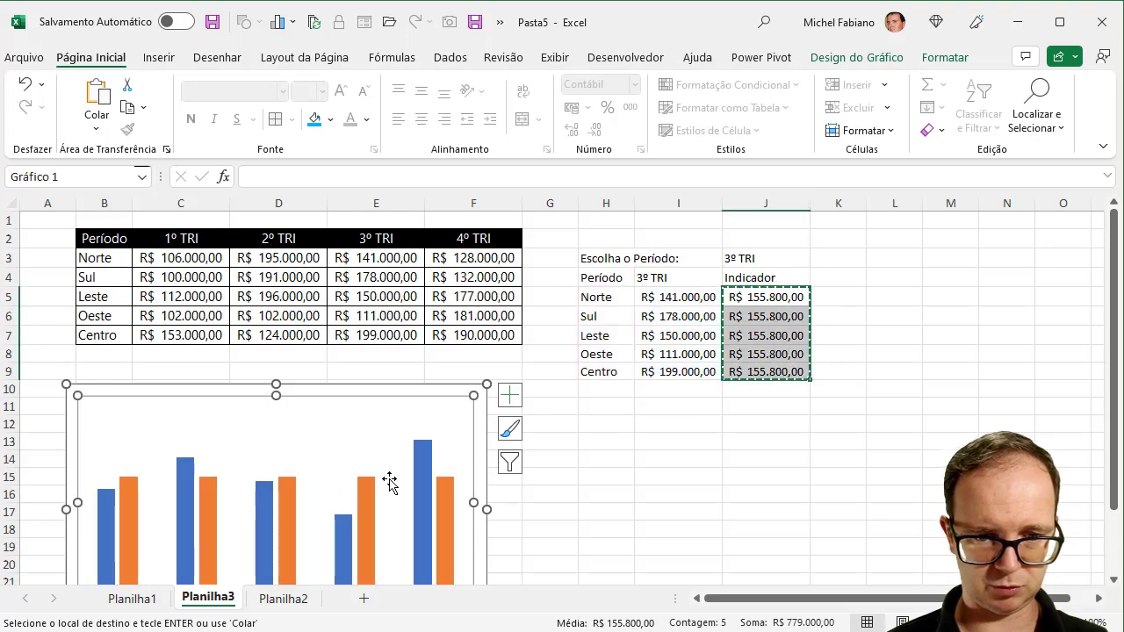
{"action": "left_click", "coordinate": [896, 60]}
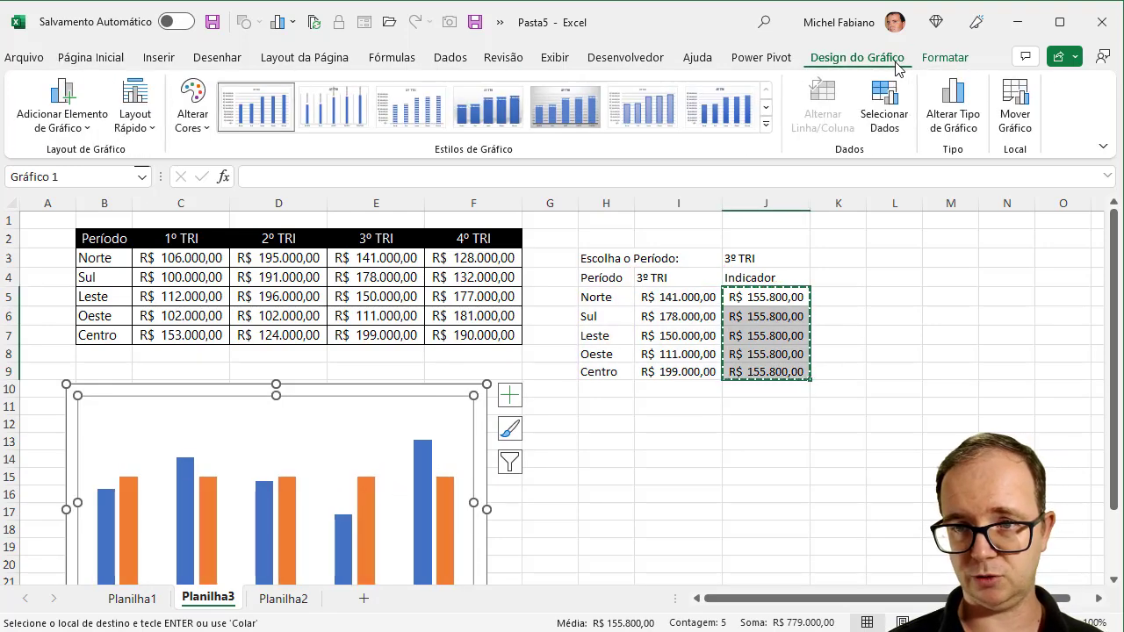
{"action": "left_click", "coordinate": [970, 123]}
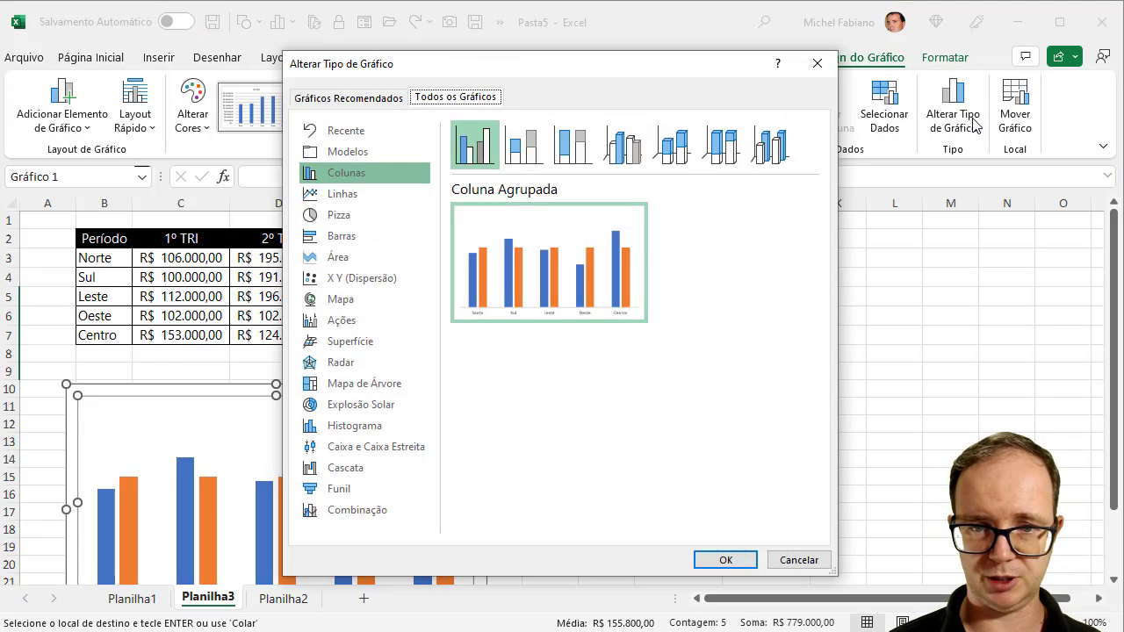
{"action": "left_click", "coordinate": [360, 509]}
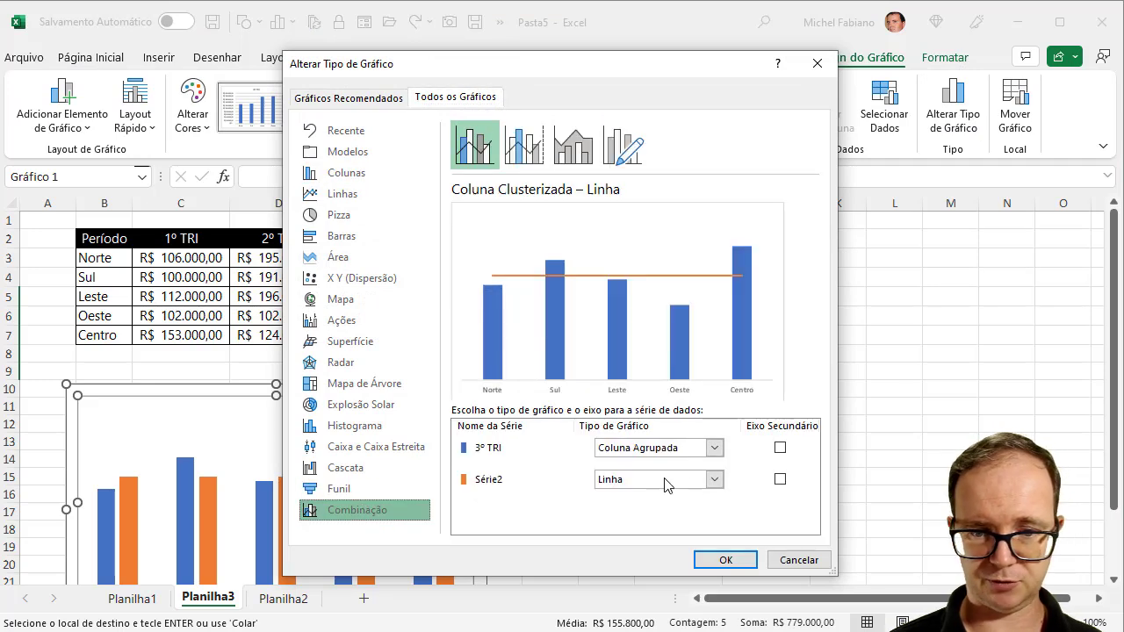
{"action": "left_click", "coordinate": [780, 481]}
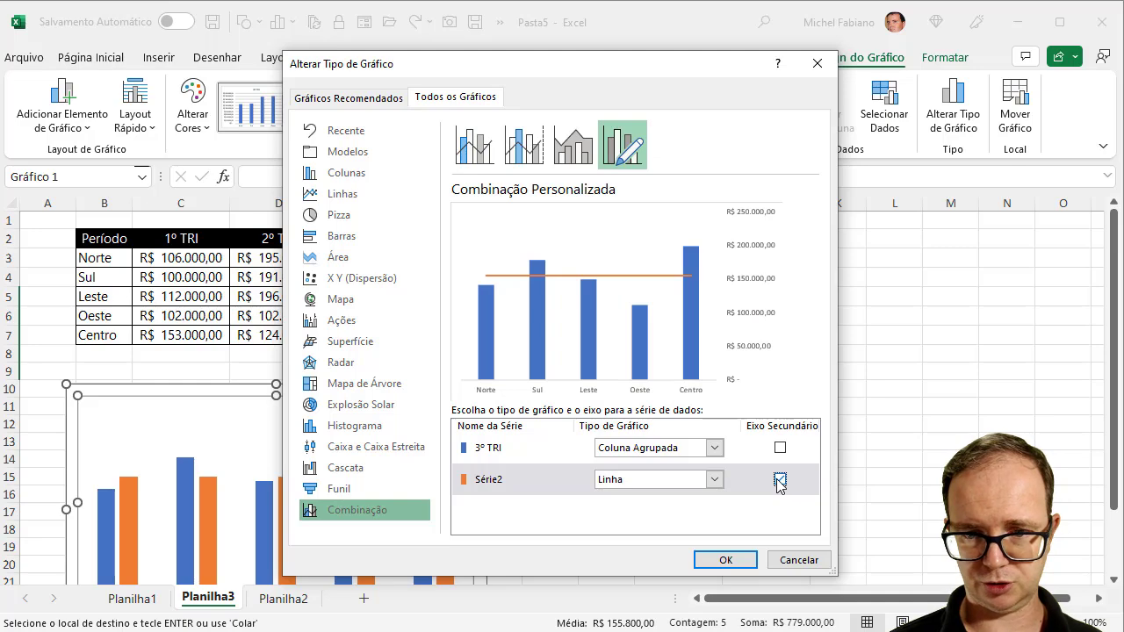
{"action": "left_click", "coordinate": [780, 482]}
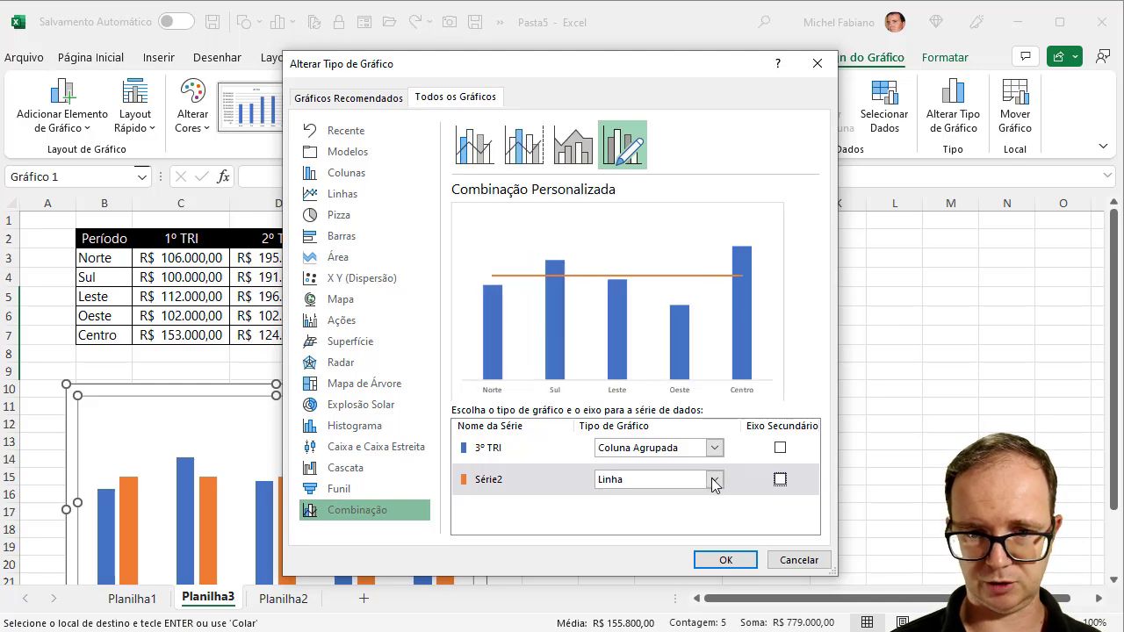
{"action": "left_click", "coordinate": [722, 558]}
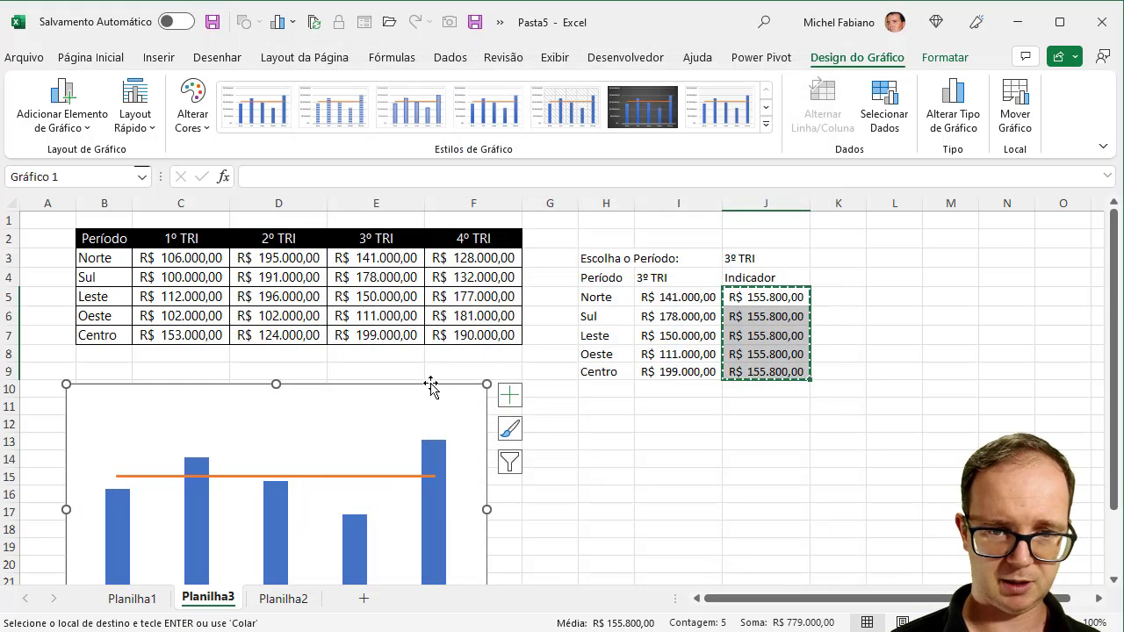
Step: Move the chart up beside the data table and try 1º and 4º TRI in J3
{"action": "mouse_move", "coordinate": [431, 384]}
{"action": "left_mouse_down"}
{"action": "mouse_move", "coordinate": [850, 251]}
{"action": "mouse_move", "coordinate": [942, 265]}
{"action": "left_mouse_up"}
{"action": "left_click", "coordinate": [903, 259]}
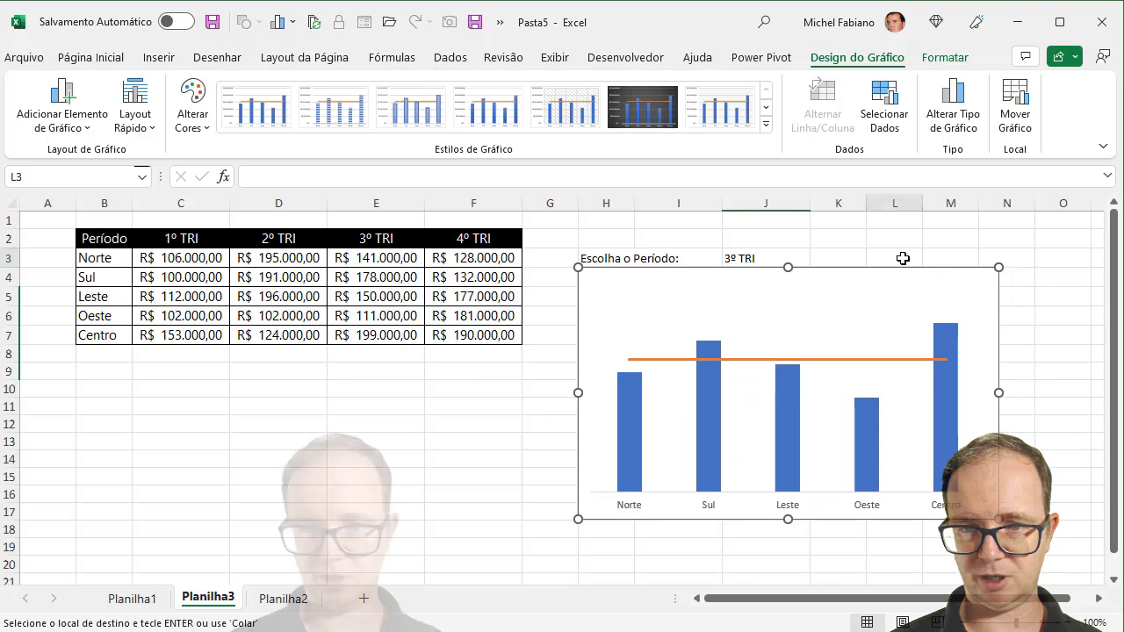
{"action": "left_click", "coordinate": [770, 259]}
{"action": "left_click", "coordinate": [818, 260]}
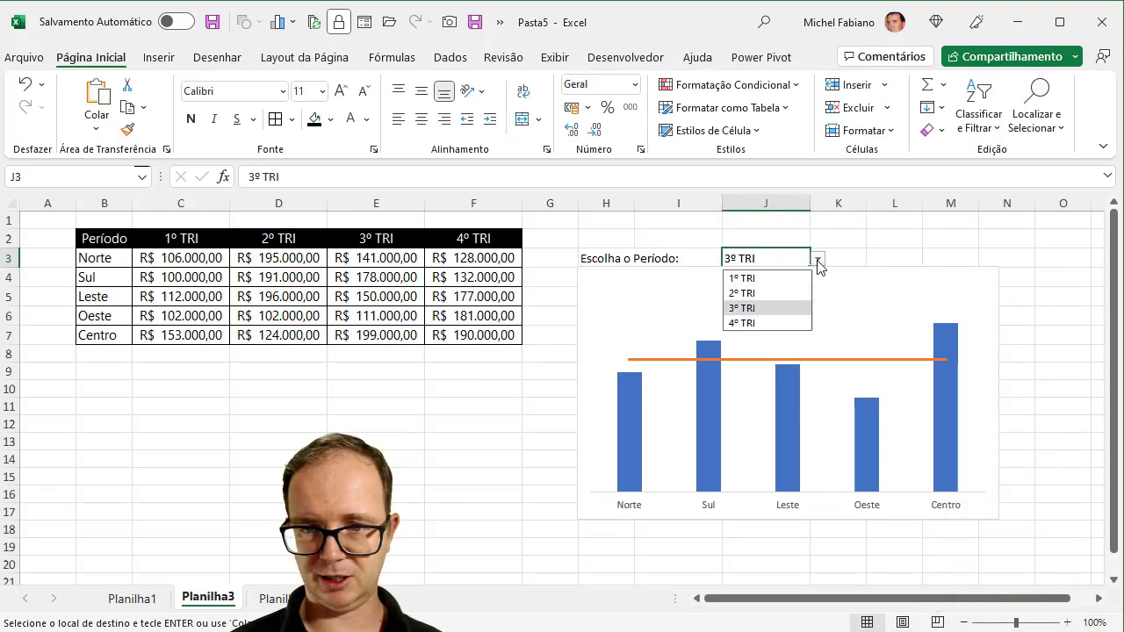
{"action": "left_click", "coordinate": [757, 279]}
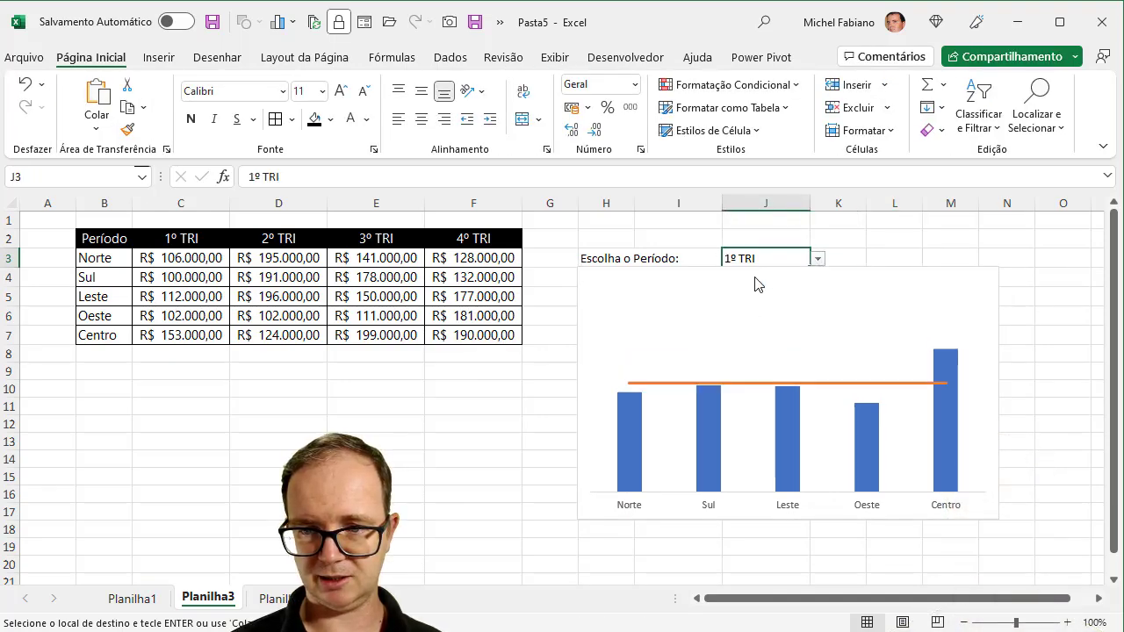
{"action": "left_click", "coordinate": [818, 260]}
{"action": "left_click", "coordinate": [742, 323]}
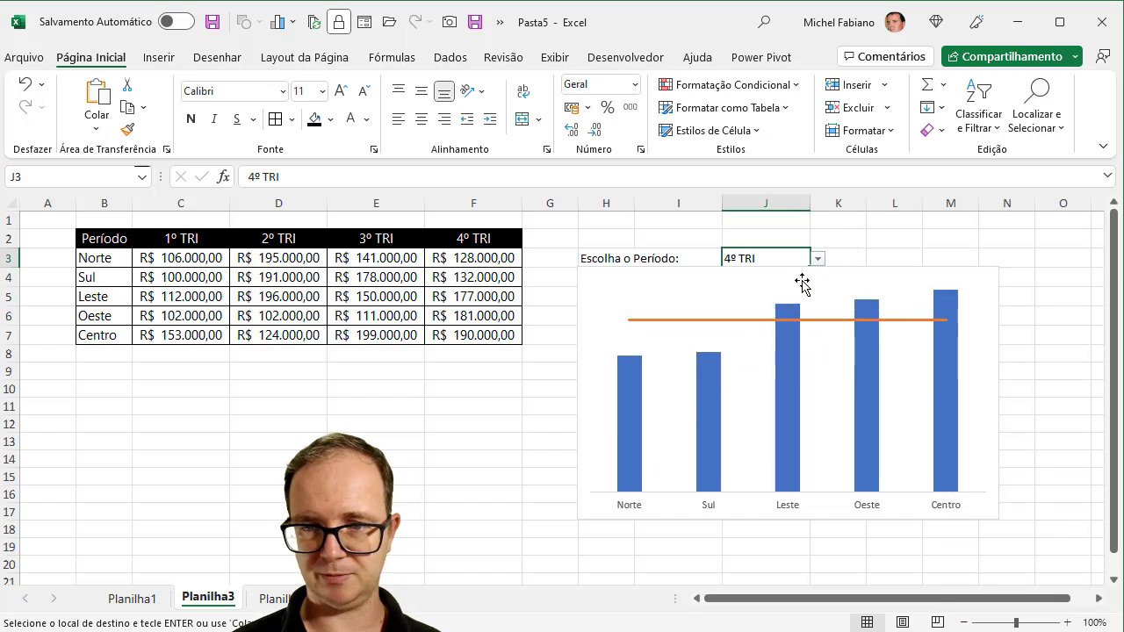
Step: Cycle J3 through 1º, 2º and 3º TRI, ending on 4º TRI
{"action": "left_click", "coordinate": [817, 263]}
{"action": "left_click", "coordinate": [779, 278]}
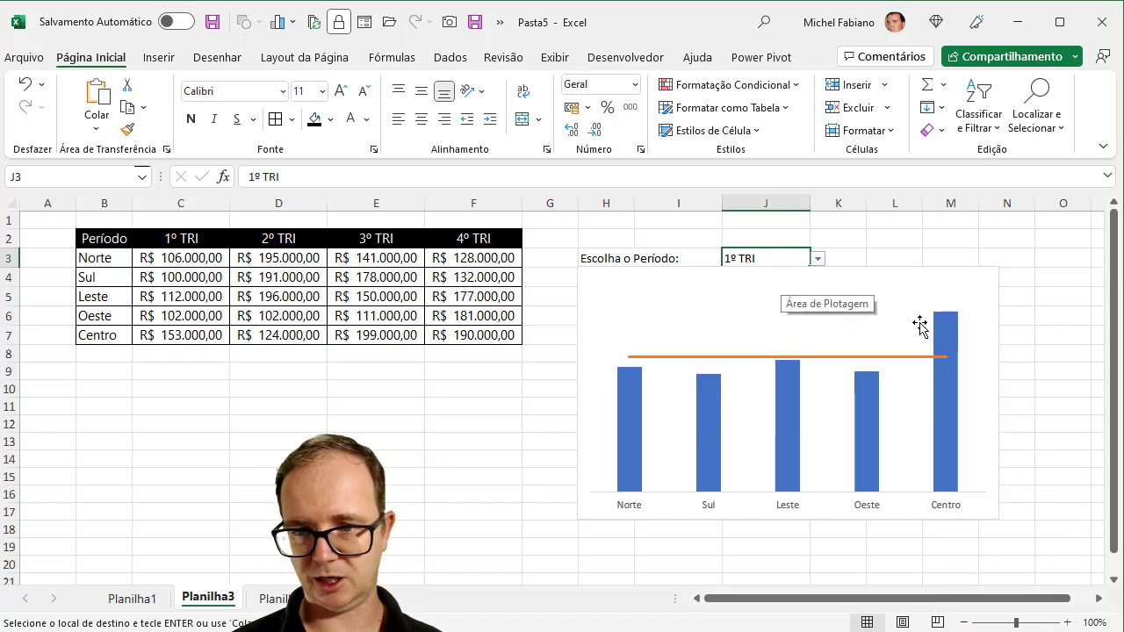
{"action": "left_click", "coordinate": [817, 259]}
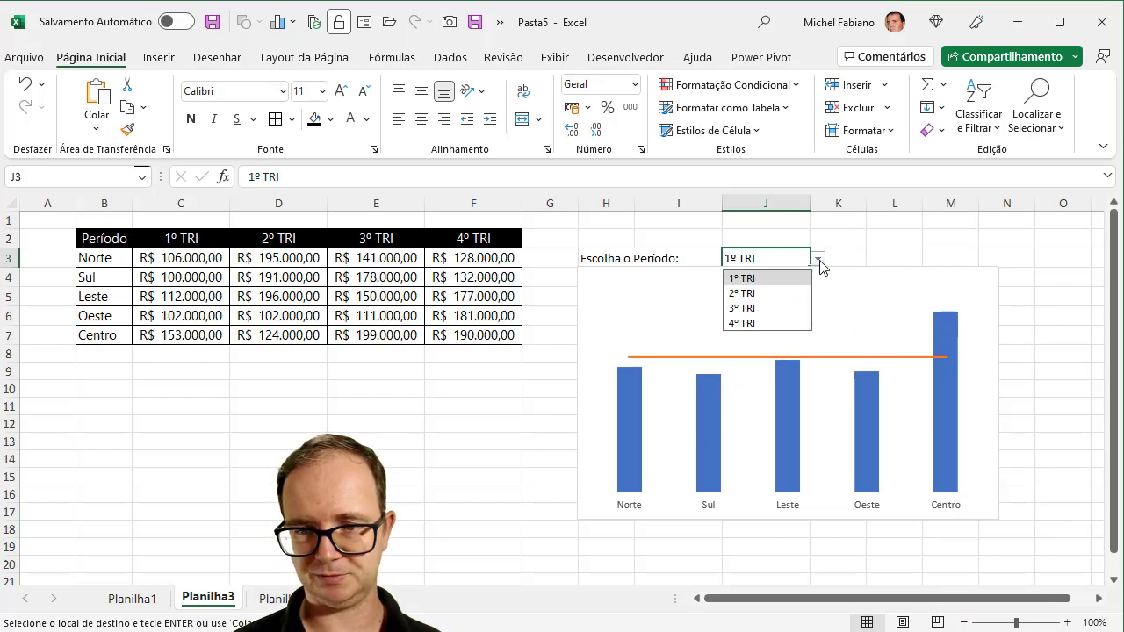
{"action": "left_click", "coordinate": [765, 297]}
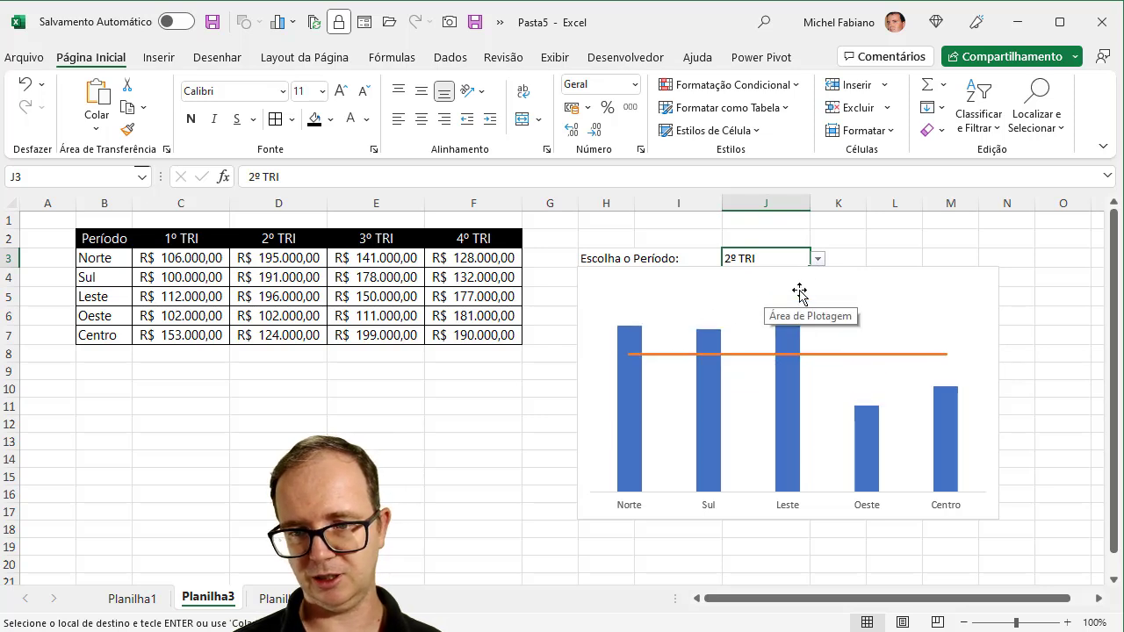
{"action": "left_click", "coordinate": [817, 261]}
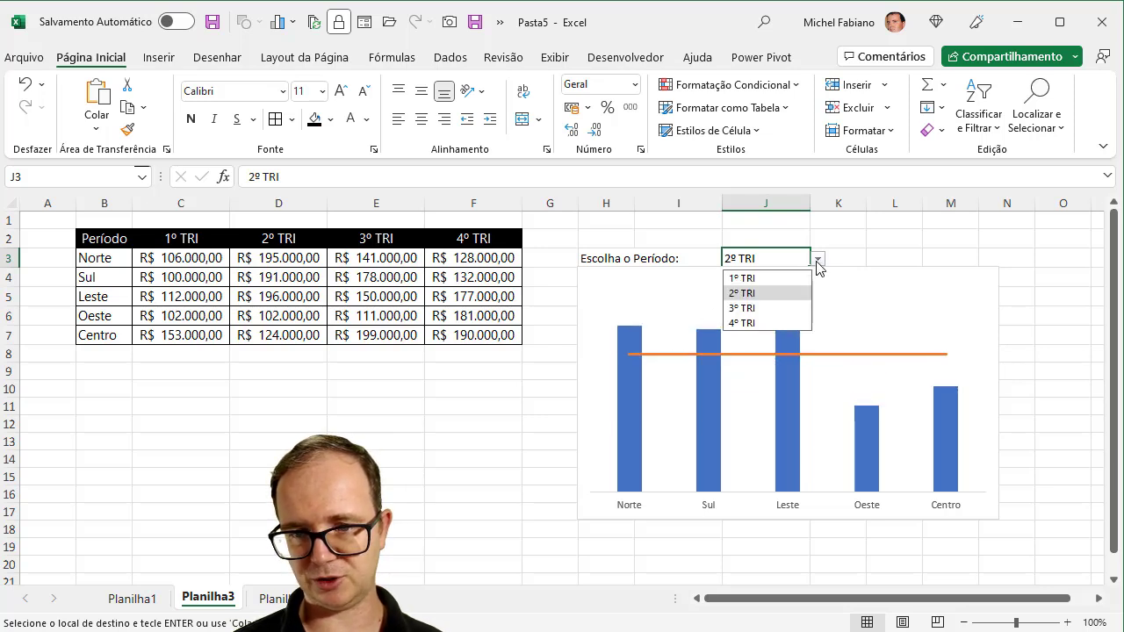
{"action": "left_click", "coordinate": [767, 315]}
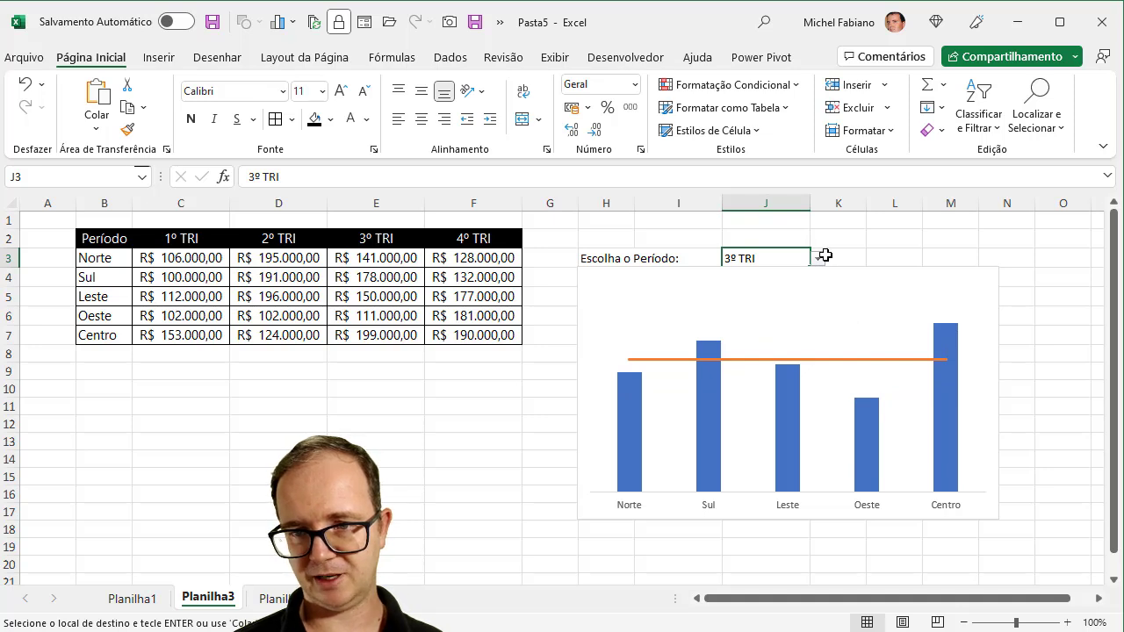
{"action": "left_click", "coordinate": [821, 260]}
{"action": "left_click", "coordinate": [751, 323]}
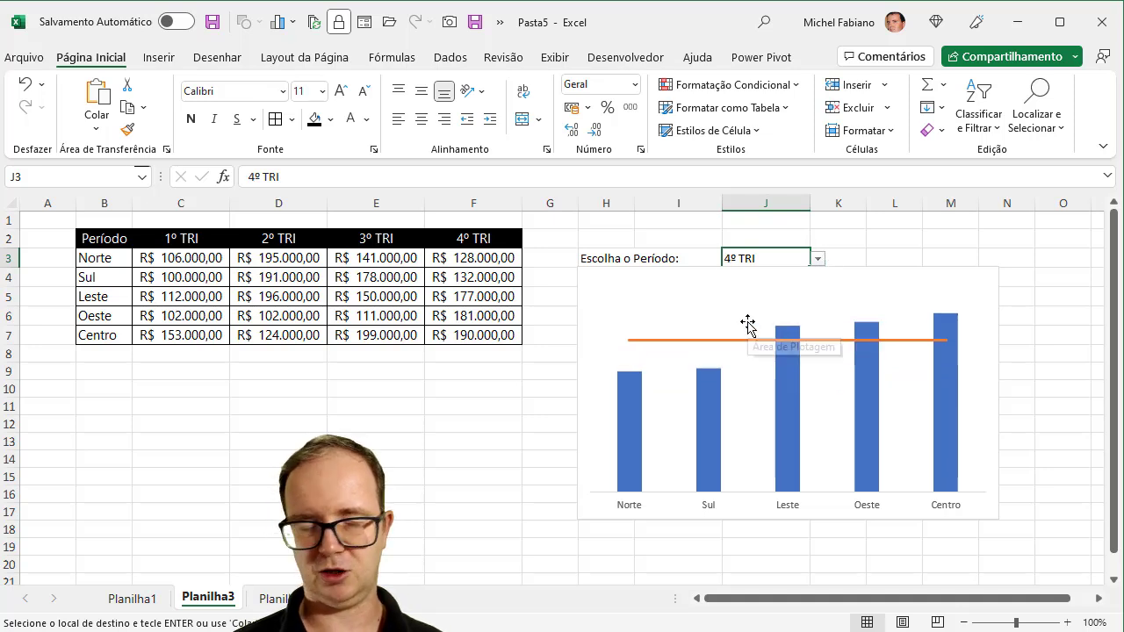
{"action": "left_click", "coordinate": [714, 299]}
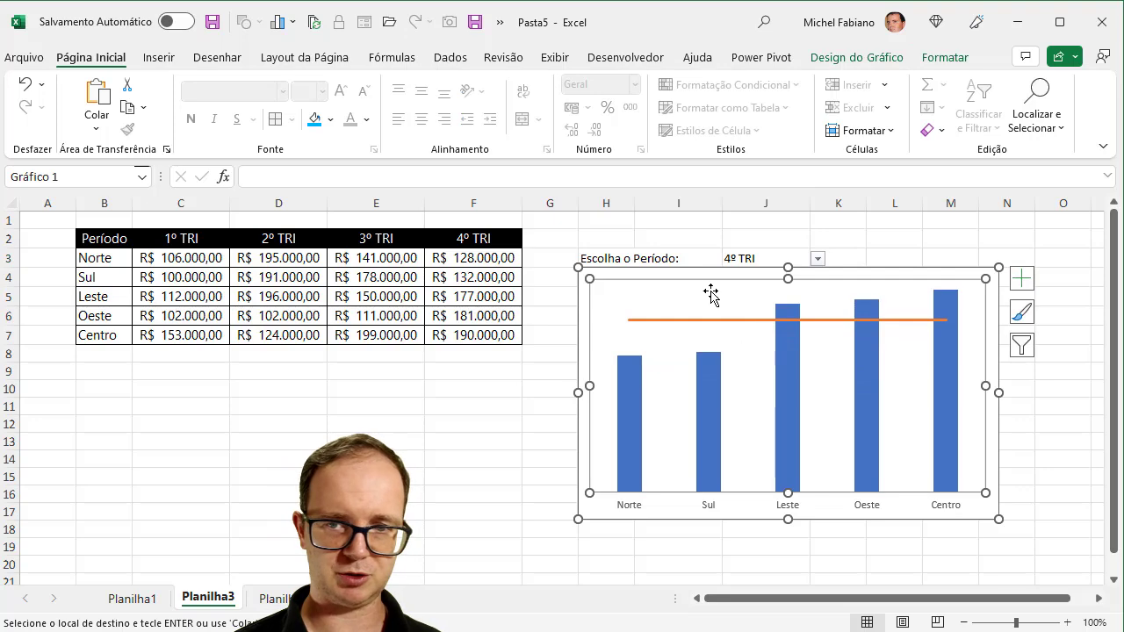
Step: Give the chart area a grey fill, dark text and the Segoe UI font
{"action": "left_click", "coordinate": [703, 273]}
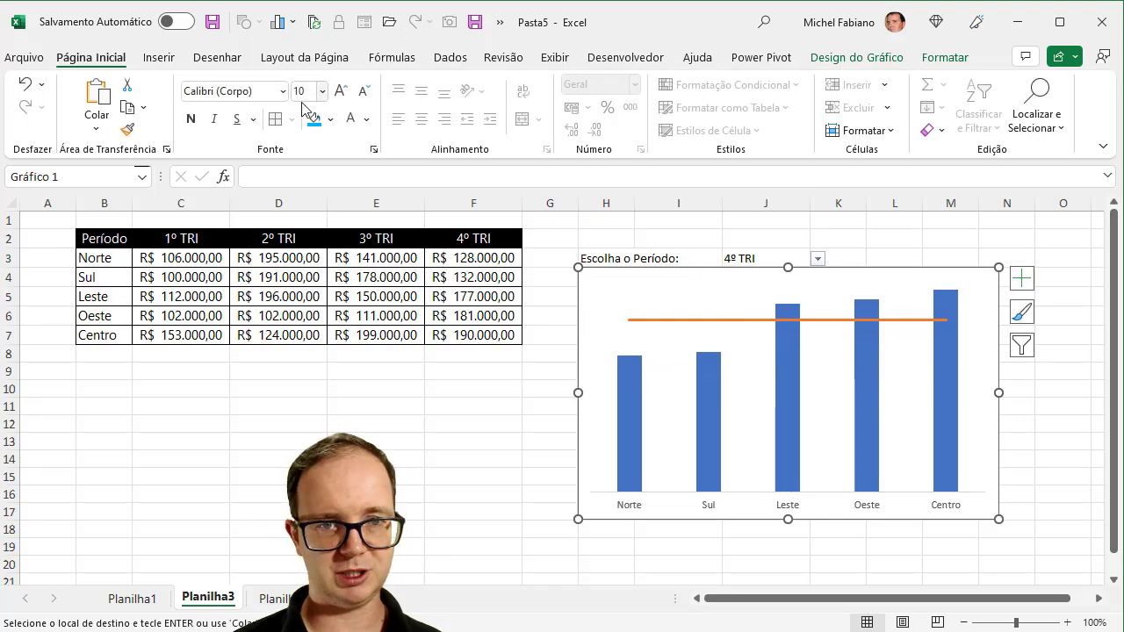
{"action": "left_click", "coordinate": [331, 123]}
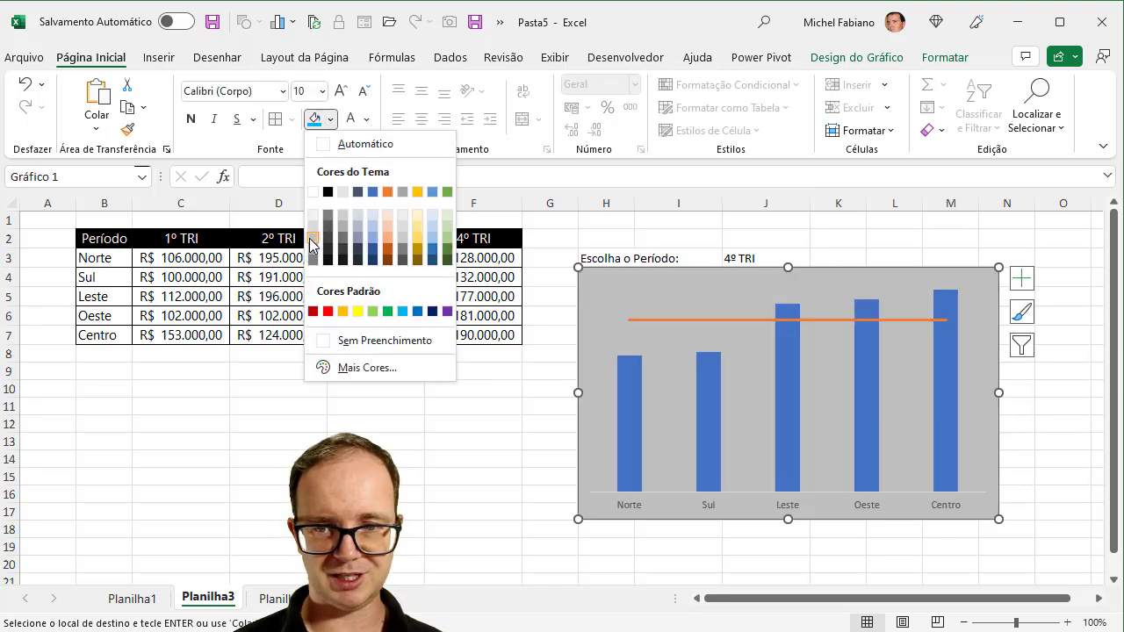
{"action": "left_click", "coordinate": [311, 246]}
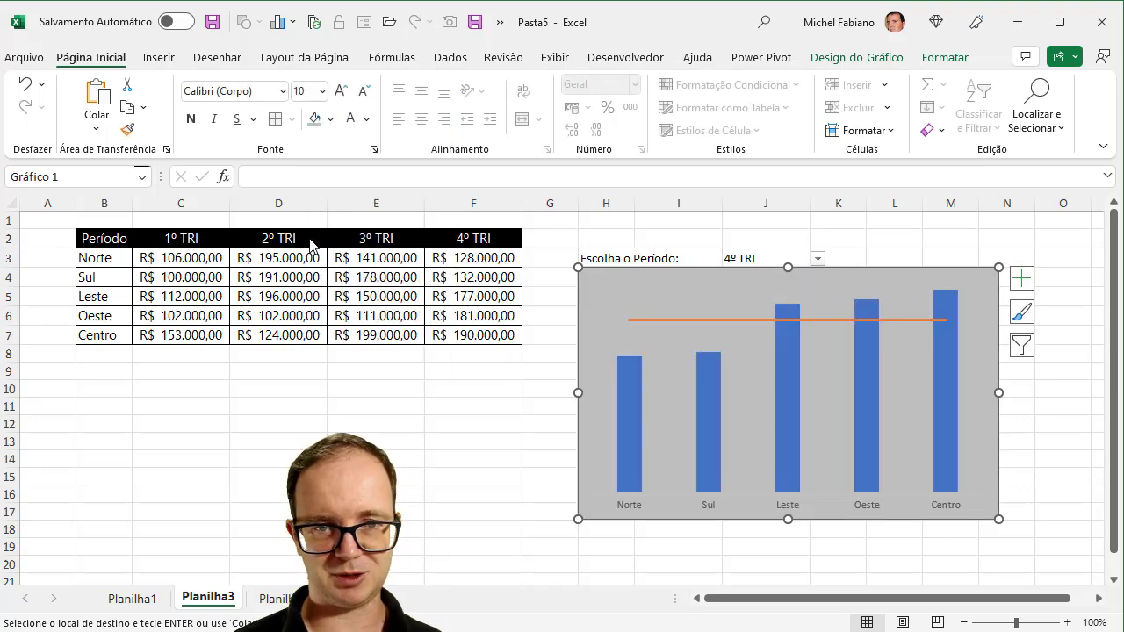
{"action": "left_click", "coordinate": [366, 120]}
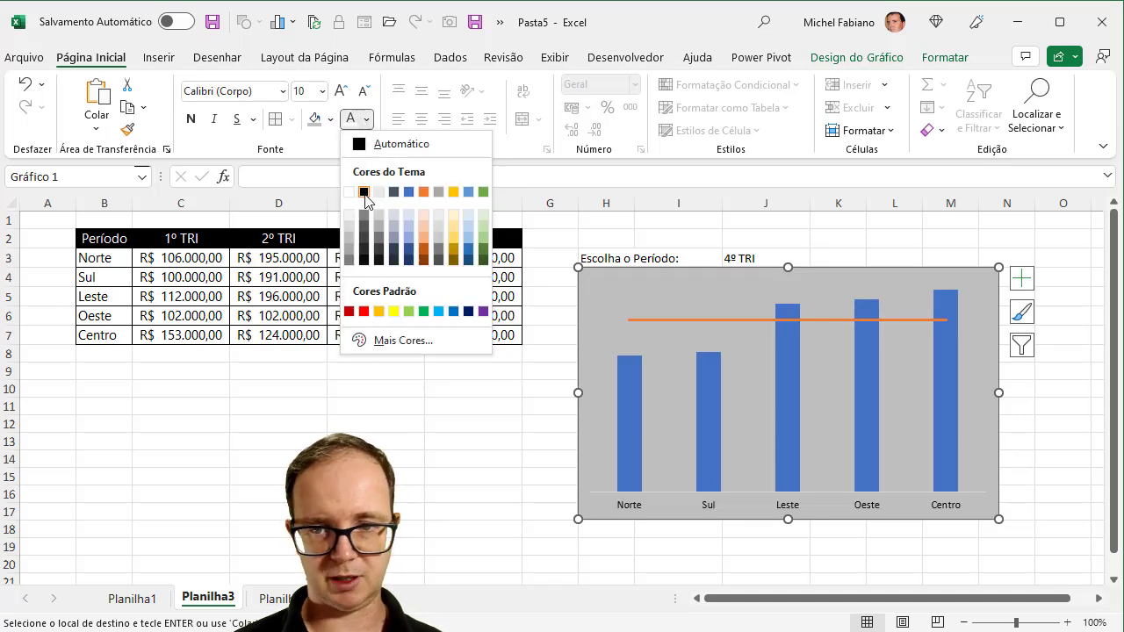
{"action": "left_click", "coordinate": [367, 190]}
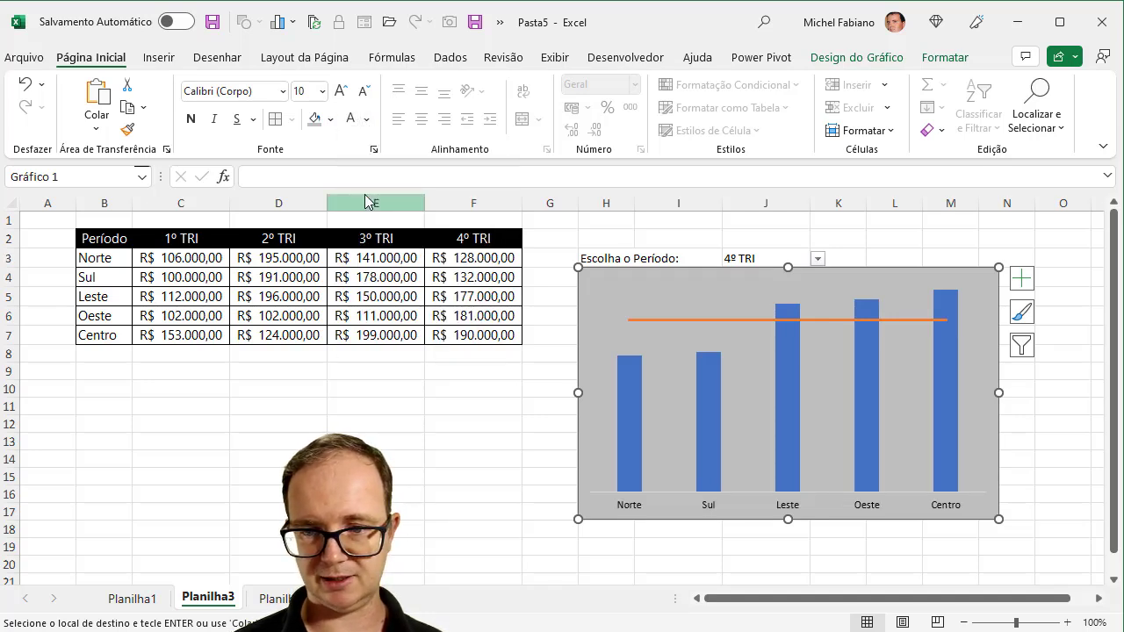
{"action": "left_click", "coordinate": [282, 92]}
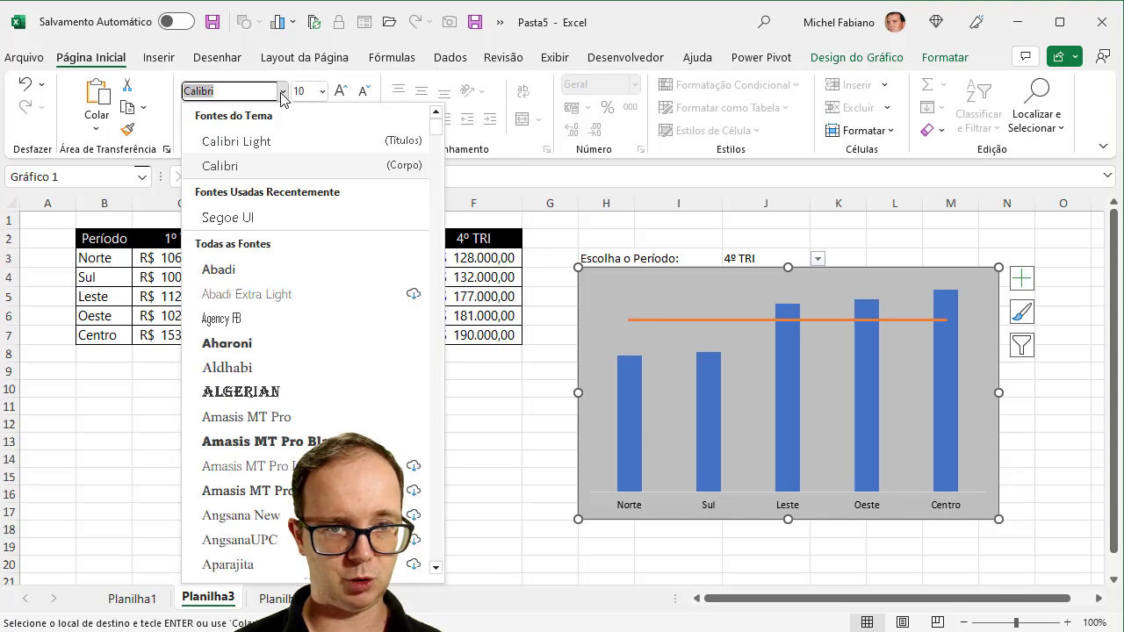
{"action": "left_click", "coordinate": [244, 220]}
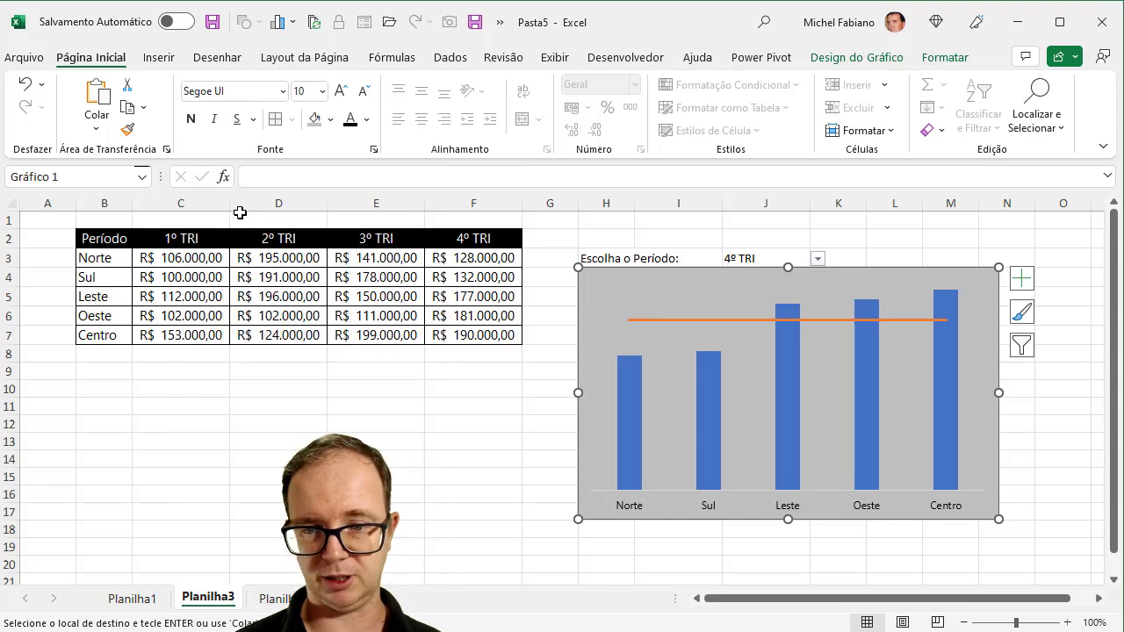
Step: Fill the column series dark navy and set the average line's outline to yellow
{"action": "left_click", "coordinate": [711, 371]}
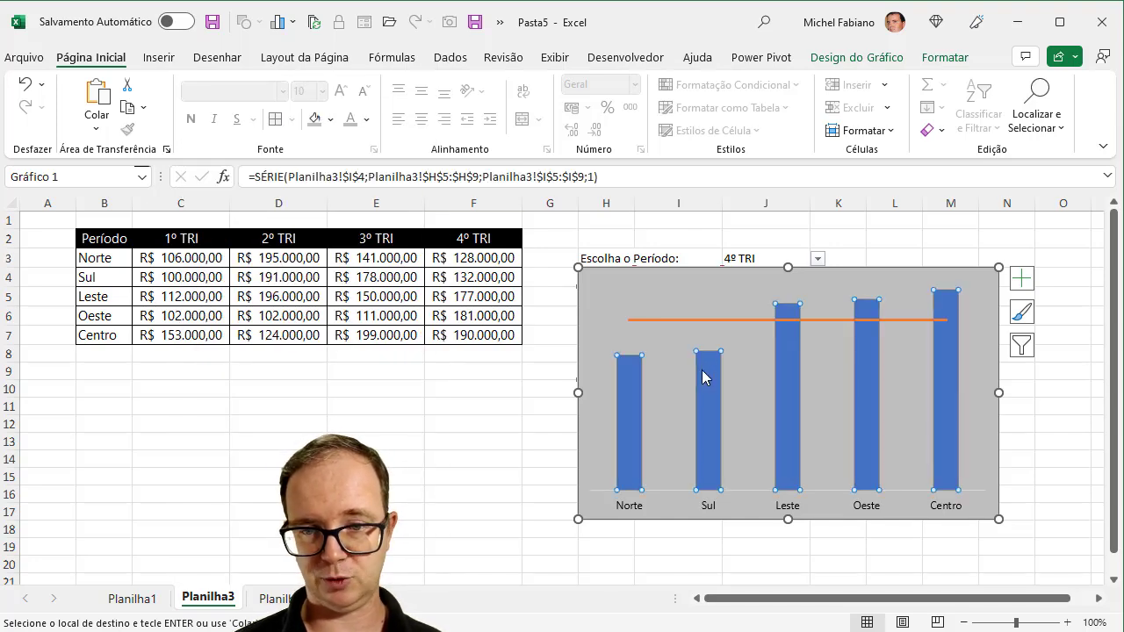
{"action": "left_click", "coordinate": [332, 121]}
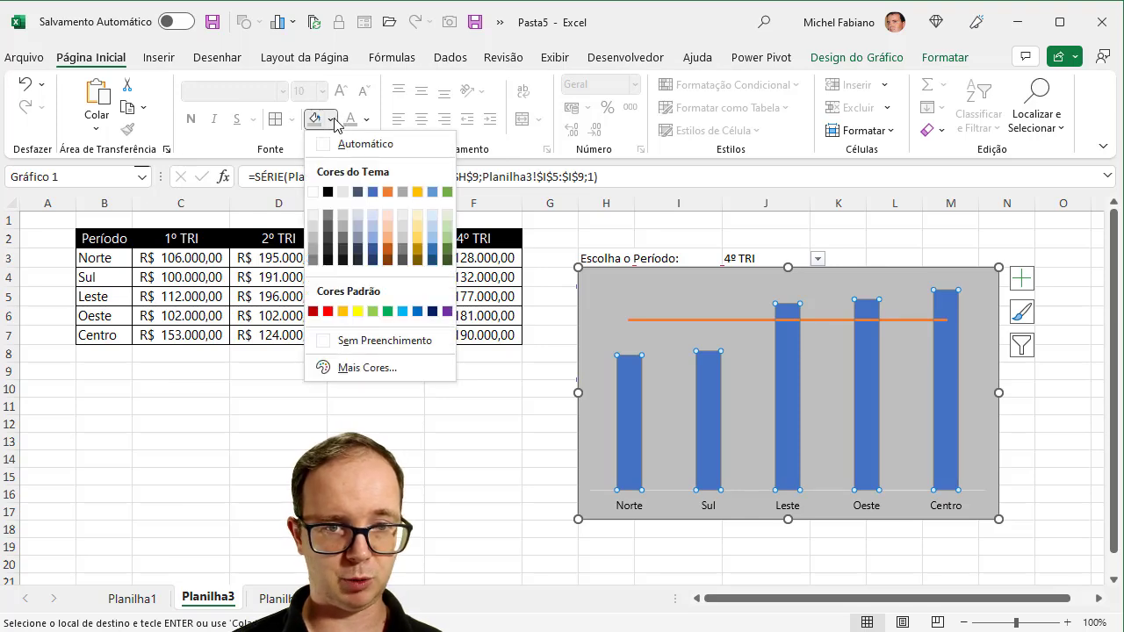
{"action": "left_click", "coordinate": [357, 253]}
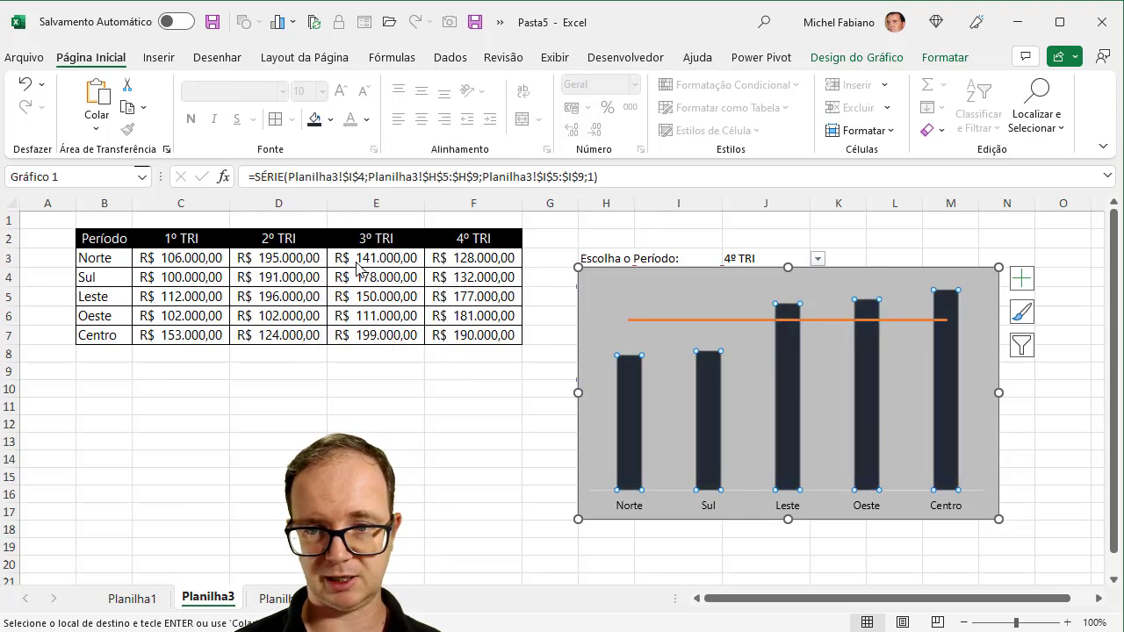
{"action": "left_click", "coordinate": [660, 320]}
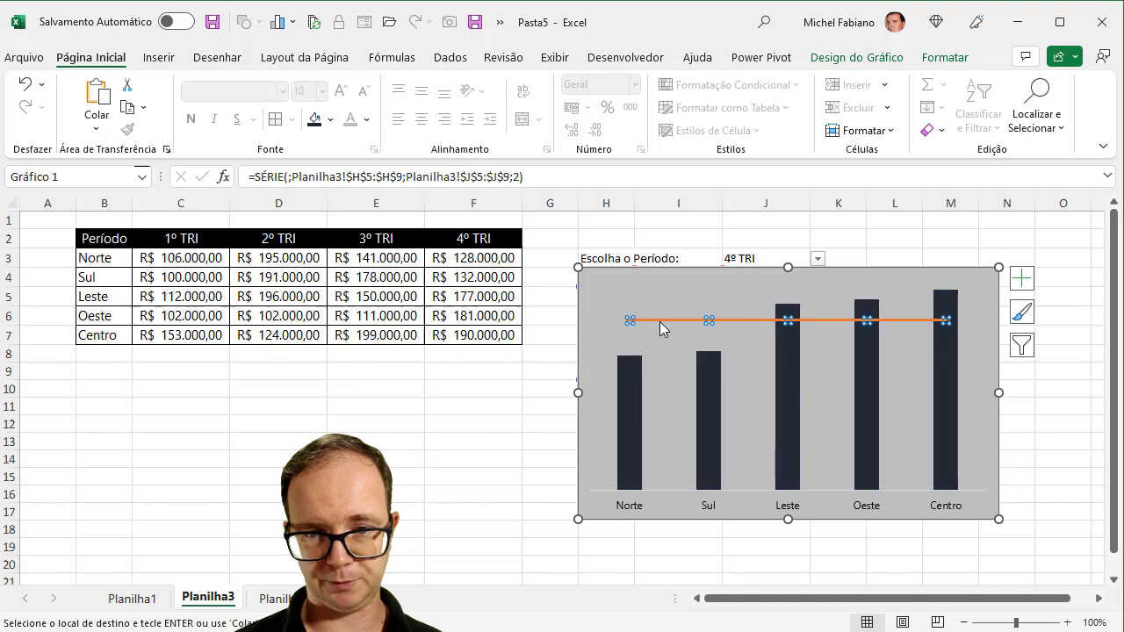
{"action": "left_click", "coordinate": [930, 61]}
{"action": "left_click", "coordinate": [608, 107]}
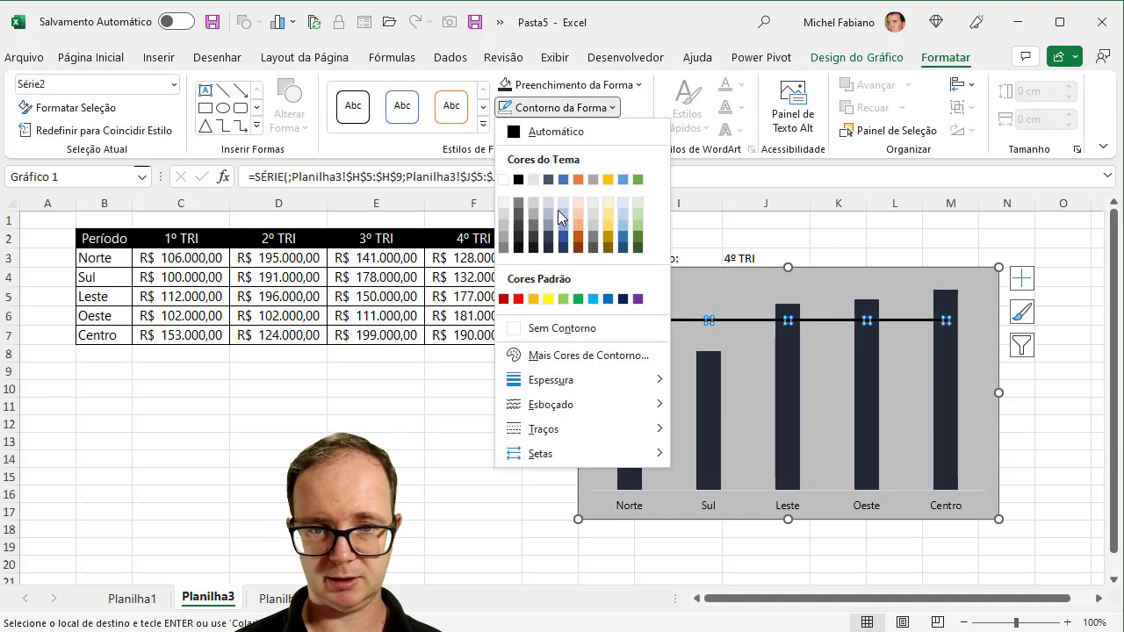
{"action": "left_click", "coordinate": [534, 299]}
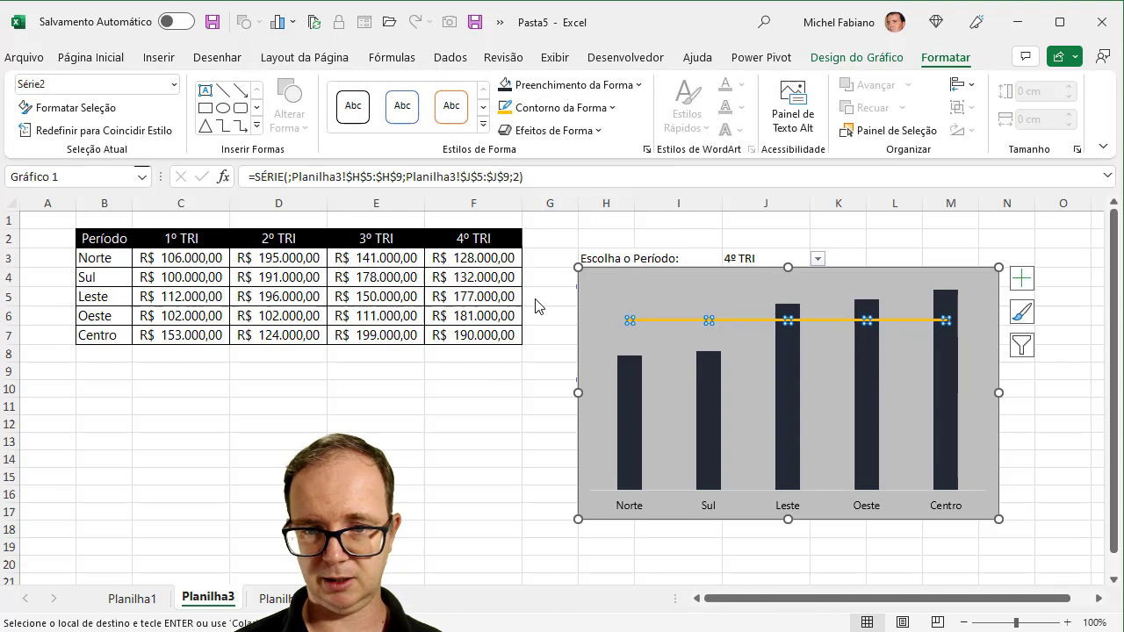
{"action": "left_click", "coordinate": [512, 451]}
{"action": "left_click_drag", "start_coordinate": [625, 258], "coordinate": [961, 258]}
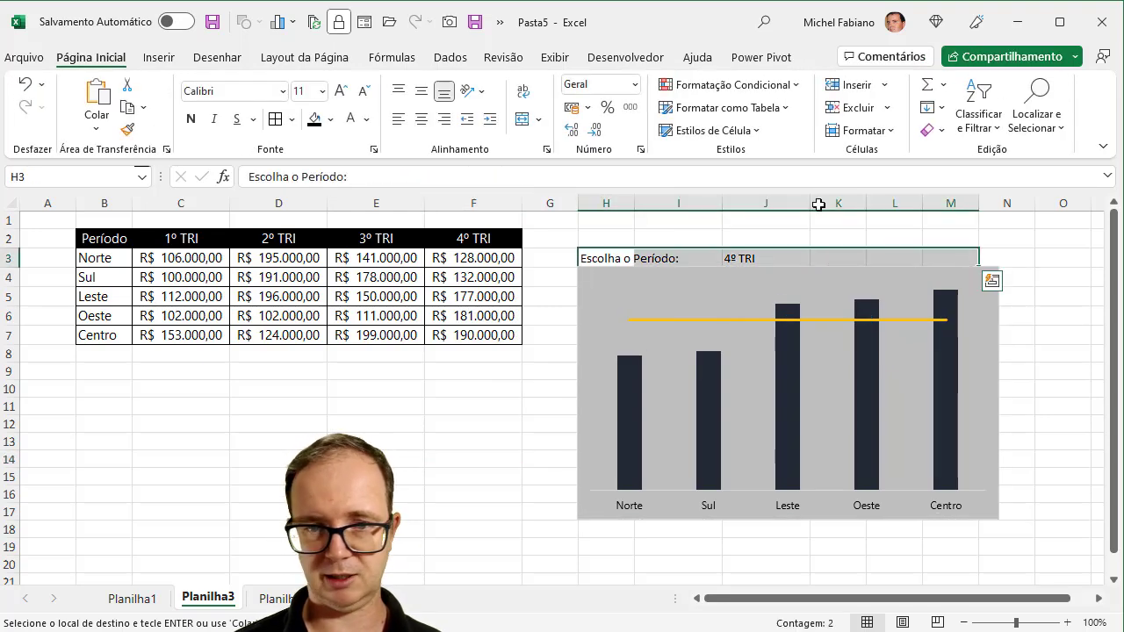
Step: Fill the selector row black with white text and shorten the chart to end near row 11
{"action": "left_click", "coordinate": [314, 123]}
{"action": "left_click", "coordinate": [350, 118]}
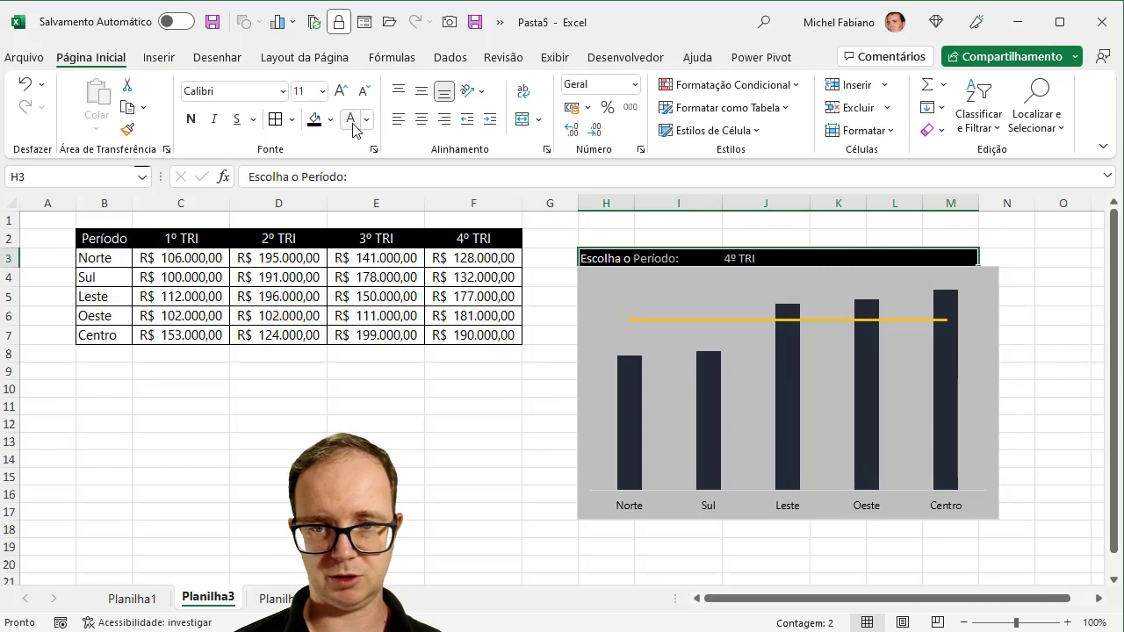
{"action": "left_click", "coordinate": [1001, 334]}
{"action": "left_click_drag", "start_coordinate": [999, 393], "coordinate": [982, 393]}
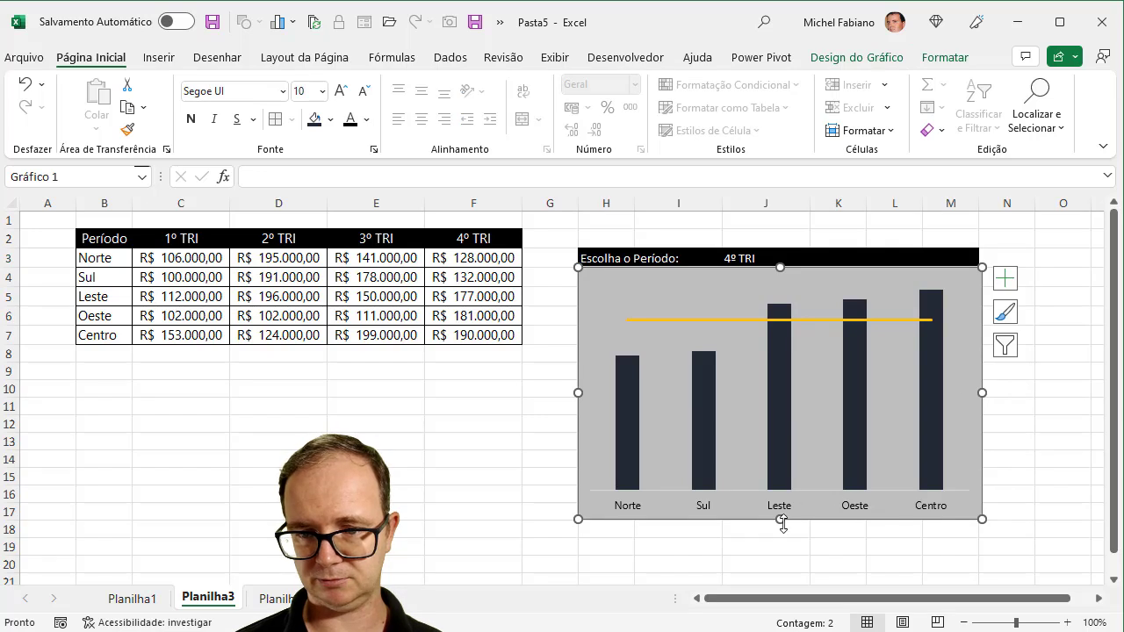
{"action": "left_click_drag", "start_coordinate": [782, 522], "coordinate": [778, 414]}
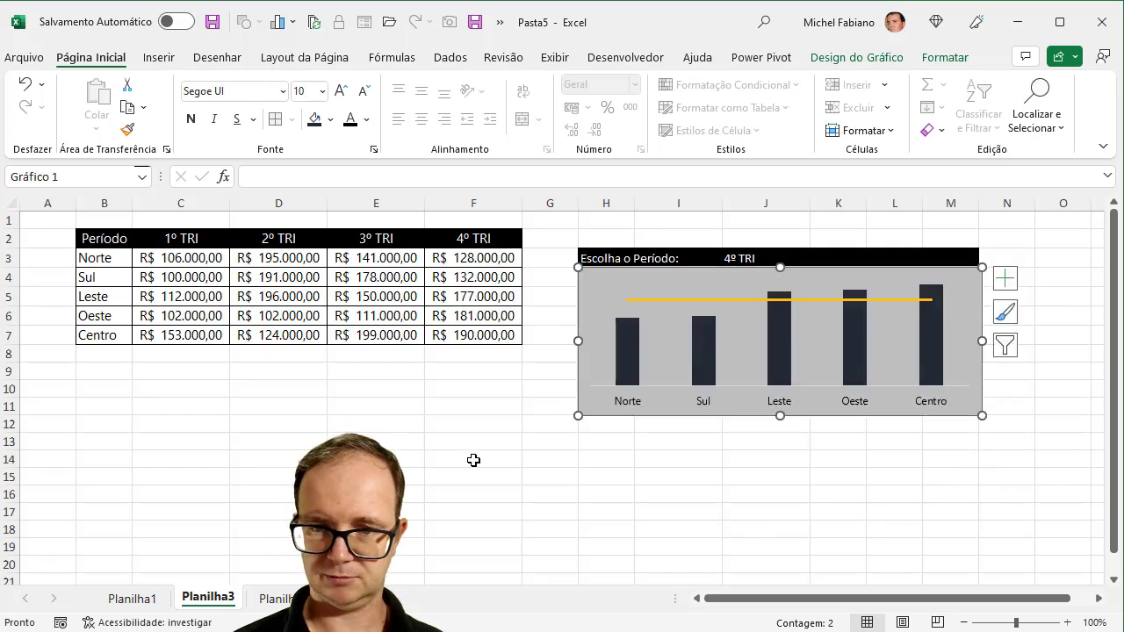
{"action": "left_click", "coordinate": [472, 460]}
Step: Switch J3 to 2º TRI and then to 1º TRI
{"action": "left_click", "coordinate": [773, 257]}
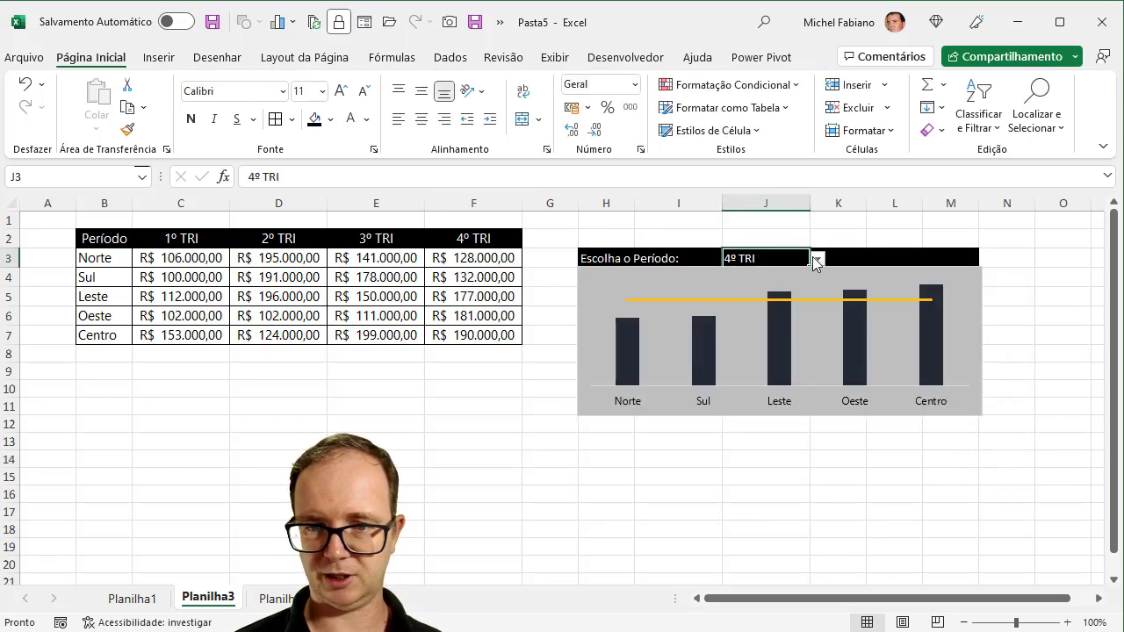
{"action": "left_click", "coordinate": [816, 260]}
{"action": "left_click", "coordinate": [755, 292]}
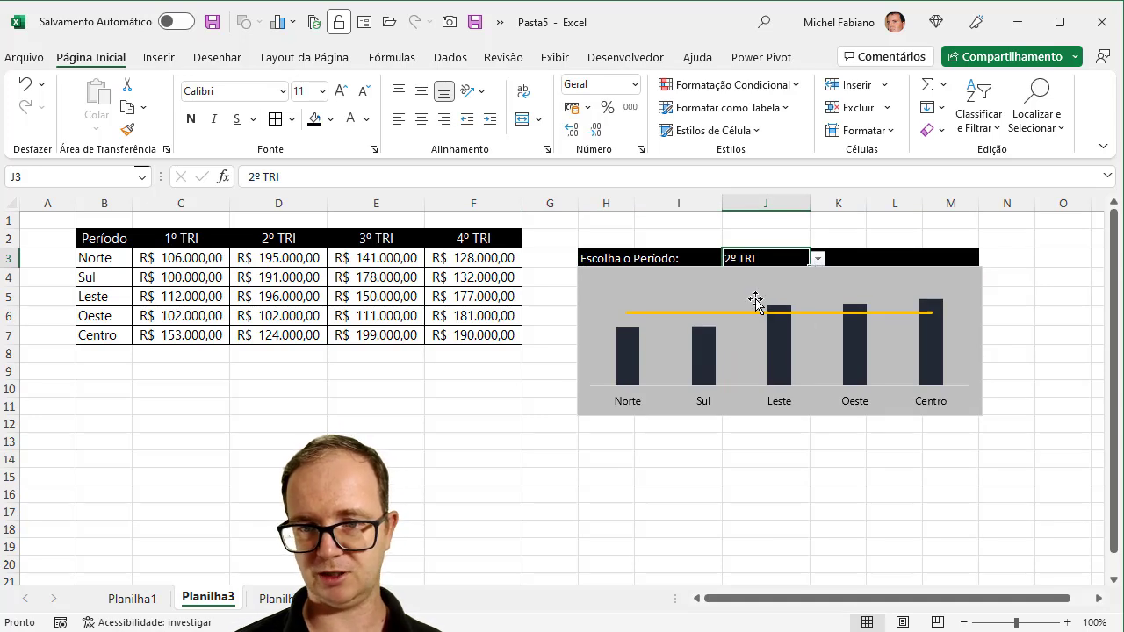
{"action": "left_click", "coordinate": [818, 259]}
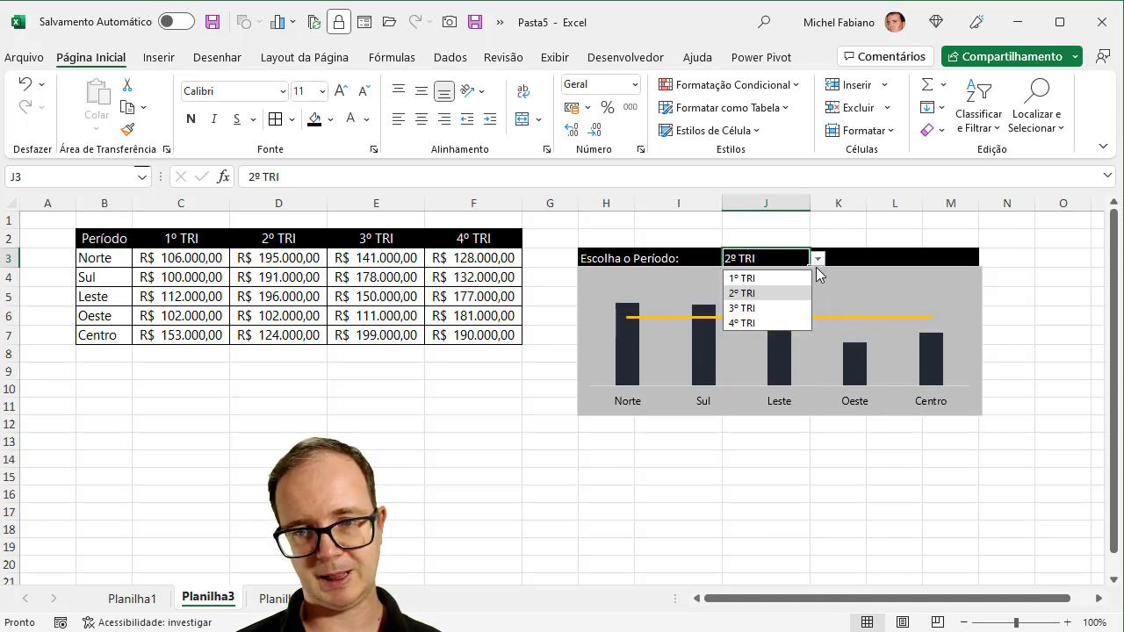
{"action": "left_click", "coordinate": [761, 279]}
{"action": "left_click", "coordinate": [466, 404]}
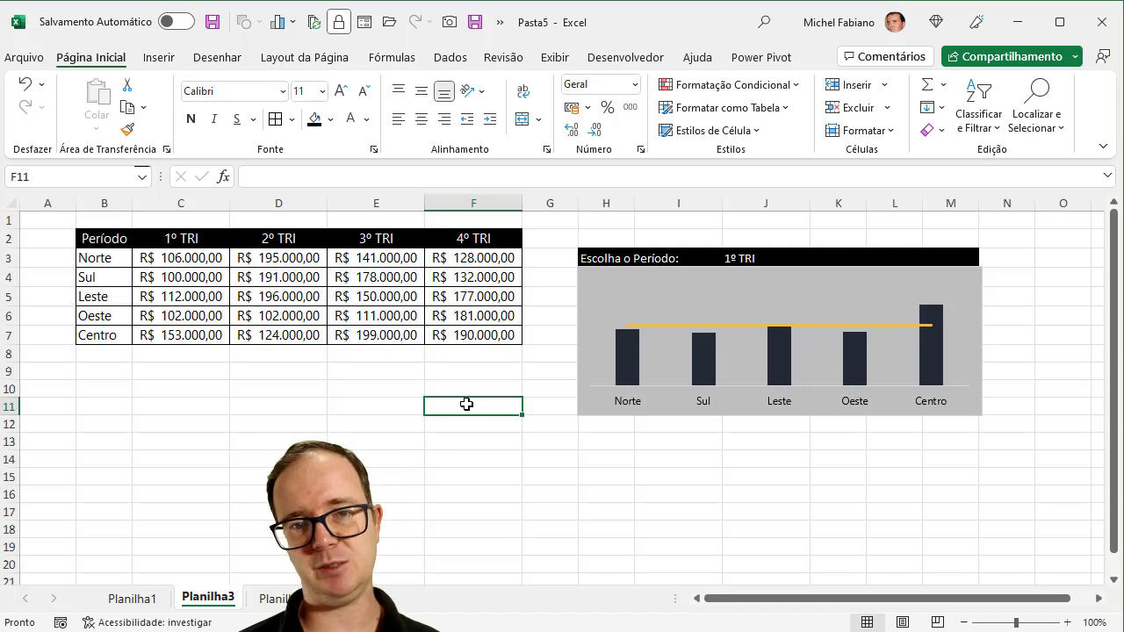
Step: Enter an ESCOLHERCOLS formula in B10 over B2:F7, starting with column 1
{"action": "left_click", "coordinate": [107, 386]}
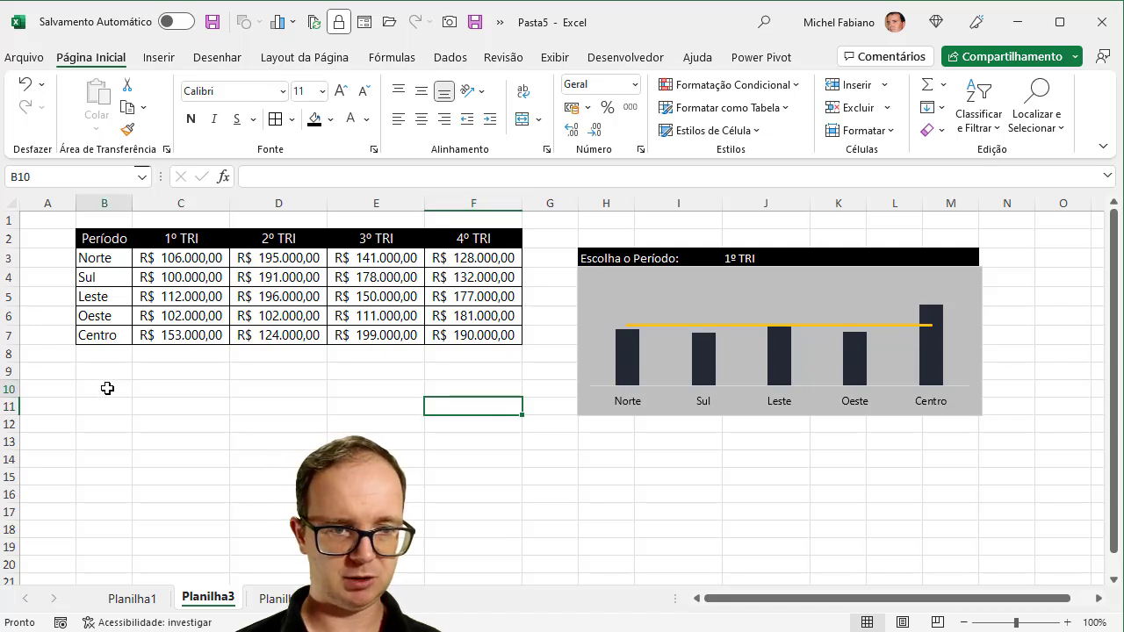
{"action": "type", "text": "=escolher"}
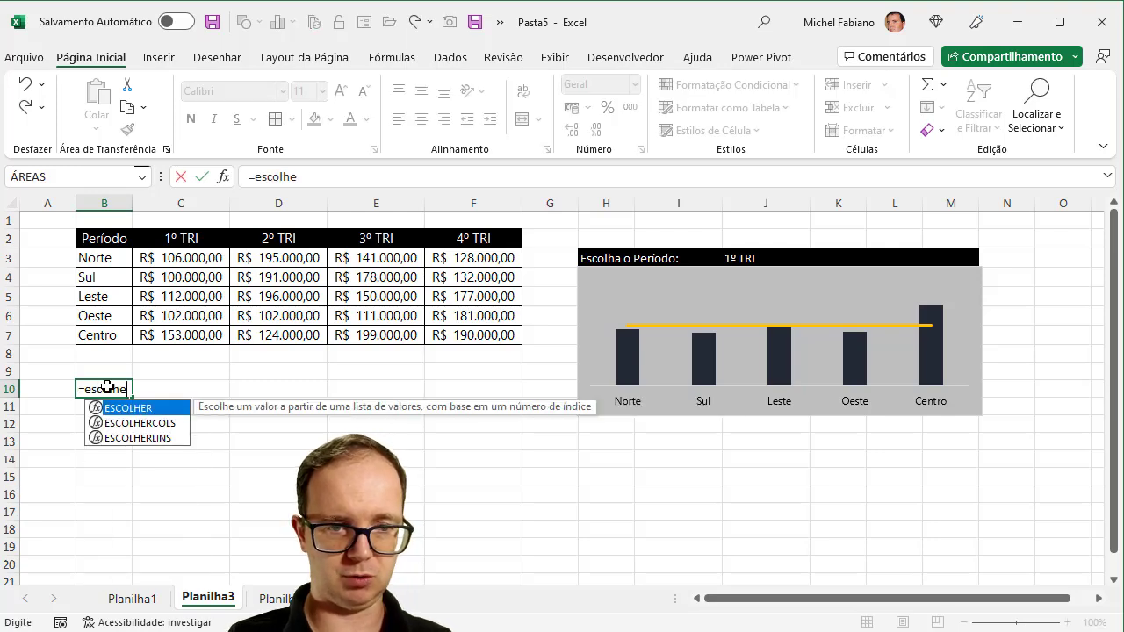
{"action": "type", "text": "cols("}
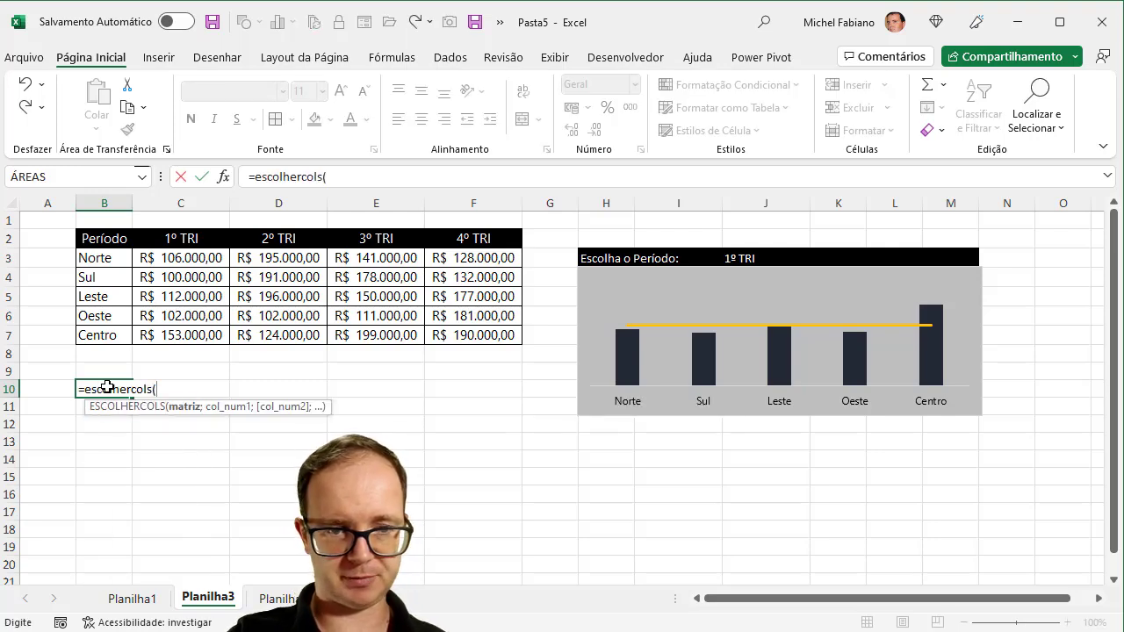
{"action": "left_click_drag", "start_coordinate": [104, 239], "coordinate": [483, 338]}
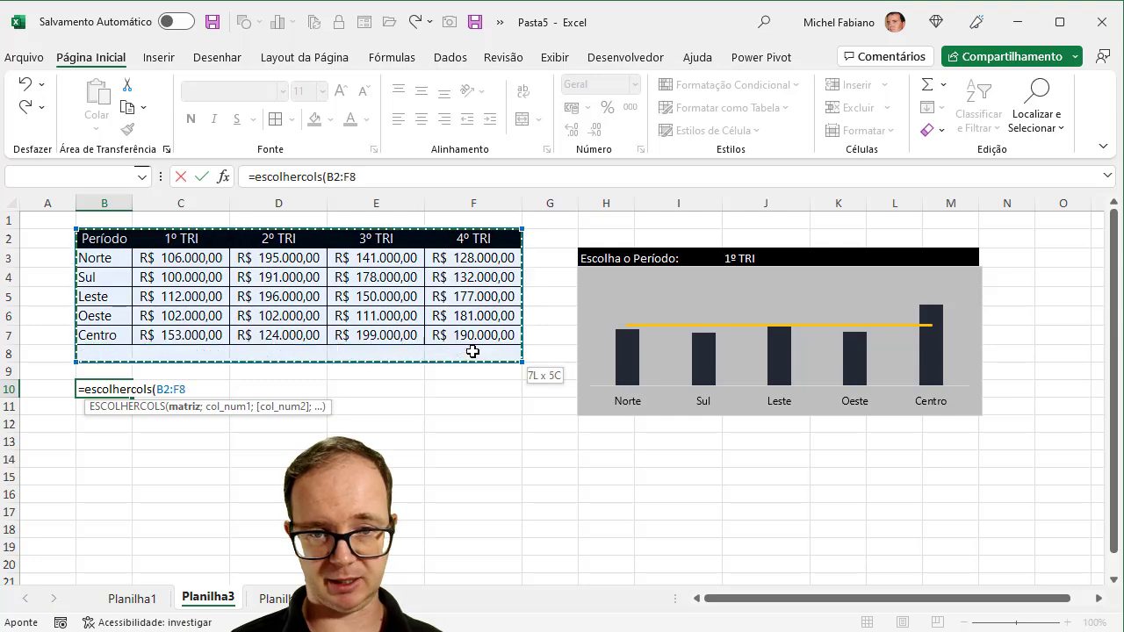
{"action": "type", "text": ";1;4"}
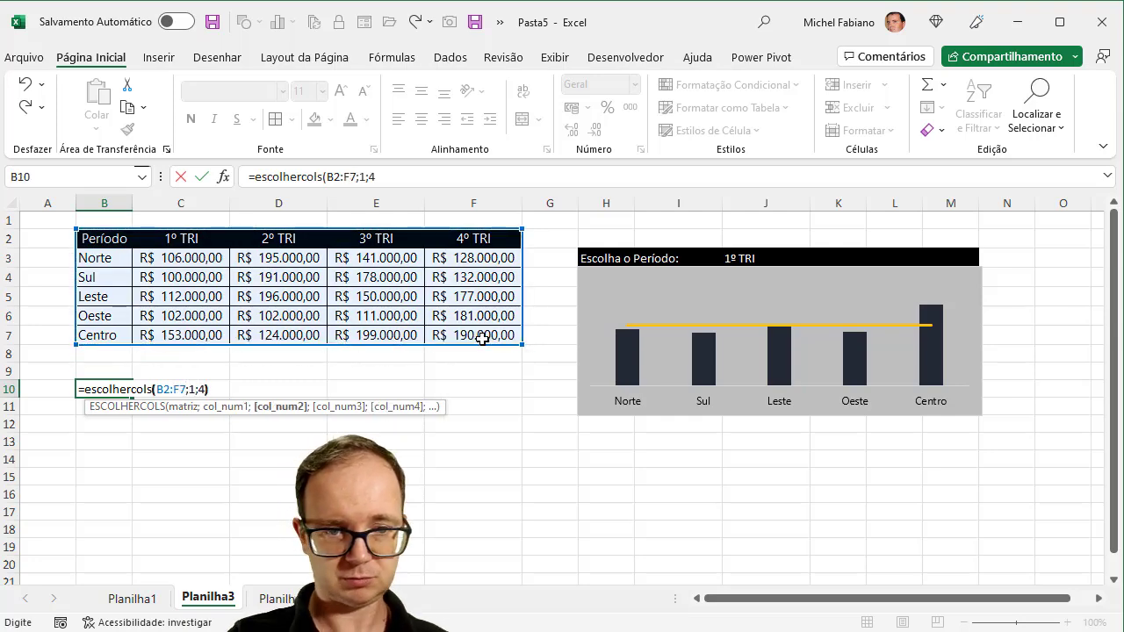
{"action": "key", "text": "Return"}
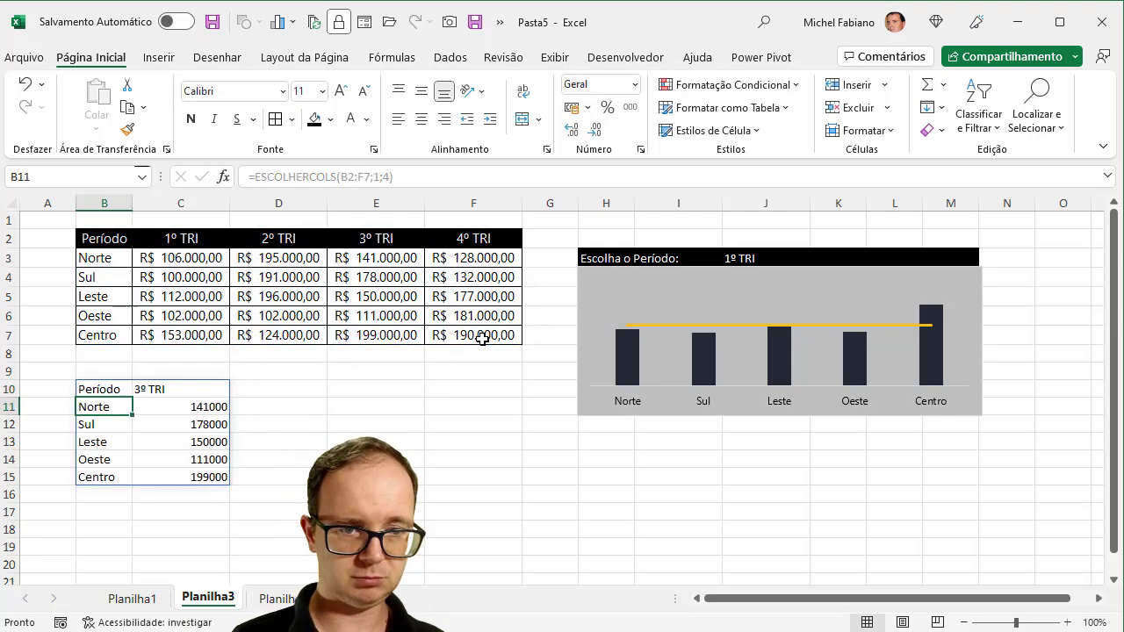
Step: Complete the column list as 1;3;4 to add 2º and 3º TRI, then open Arquivo
{"action": "left_click", "coordinate": [86, 384]}
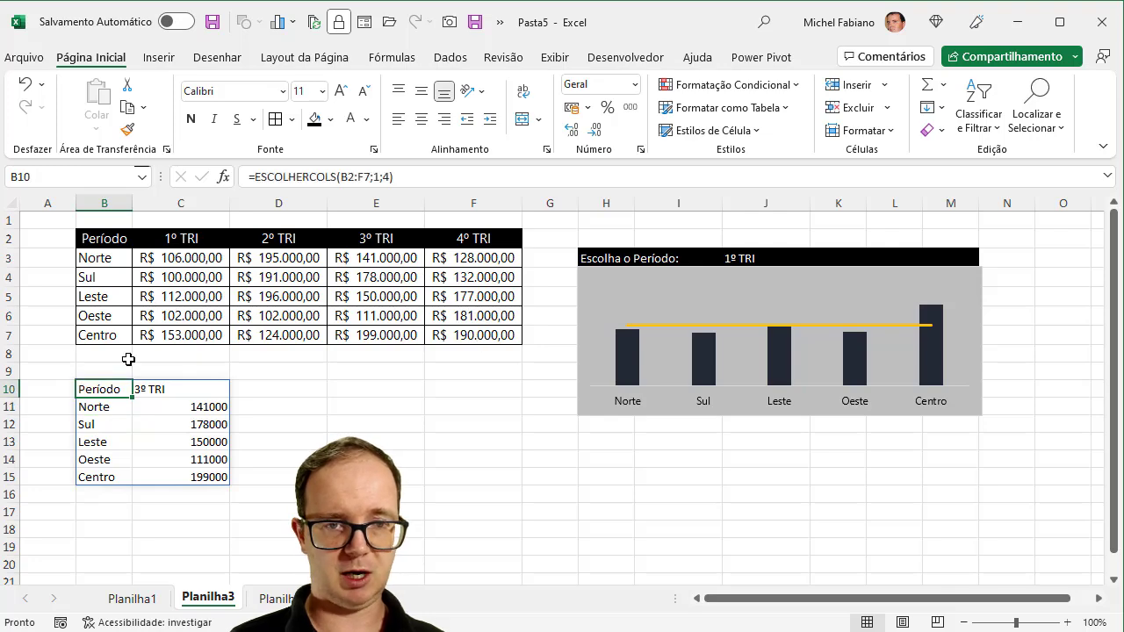
{"action": "left_click", "coordinate": [383, 180]}
{"action": "type", "text": "3"}
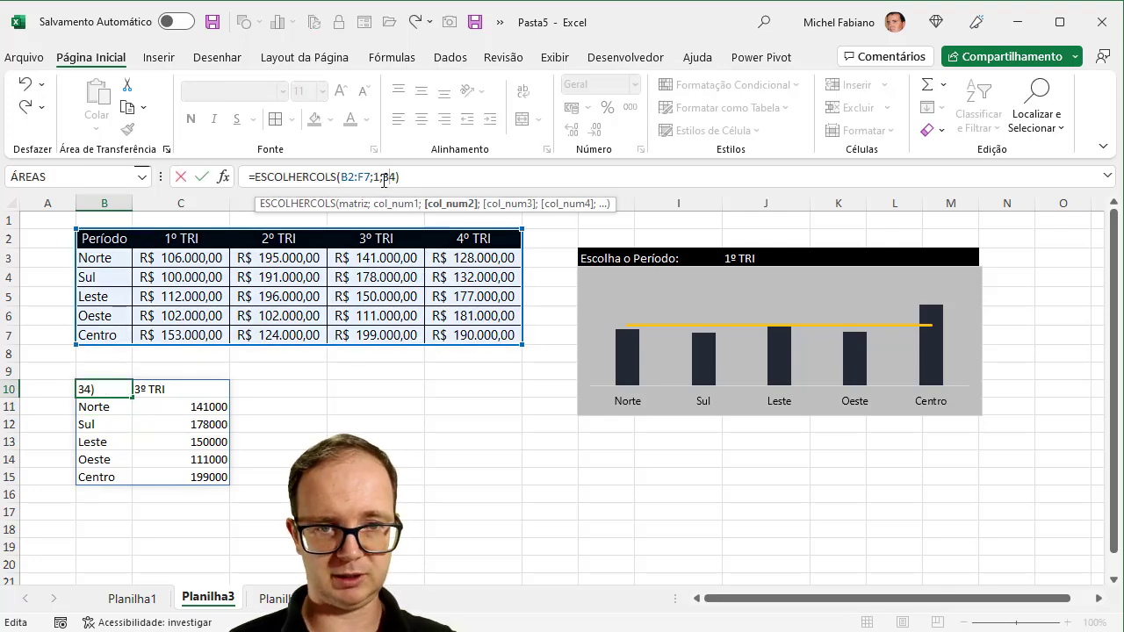
{"action": "type", "text": ";"}
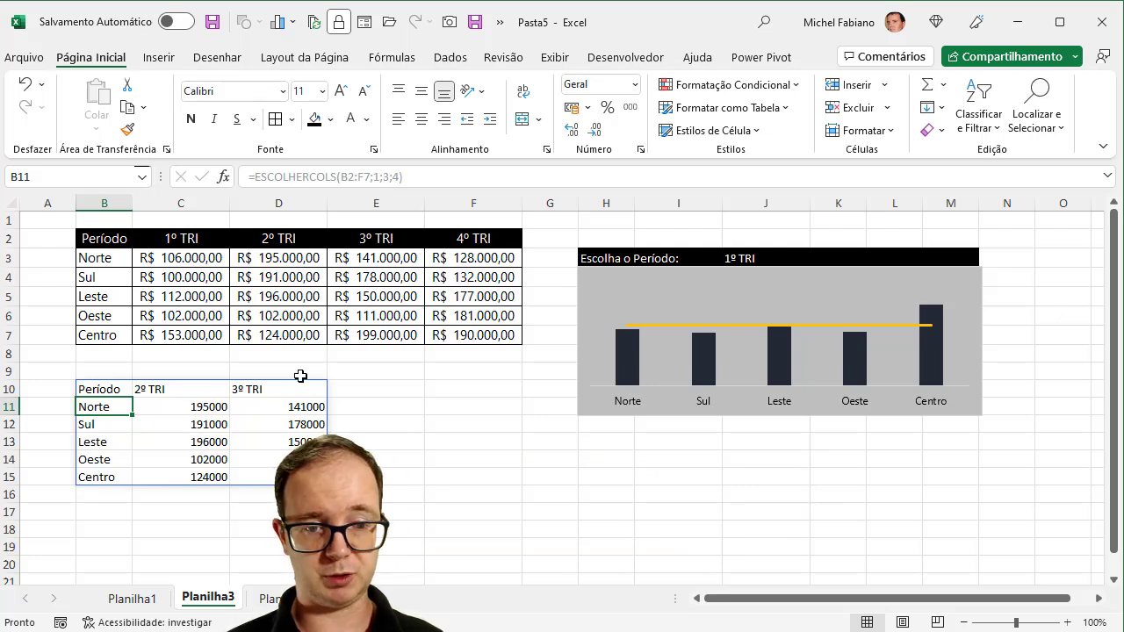
{"action": "left_click", "coordinate": [446, 449]}
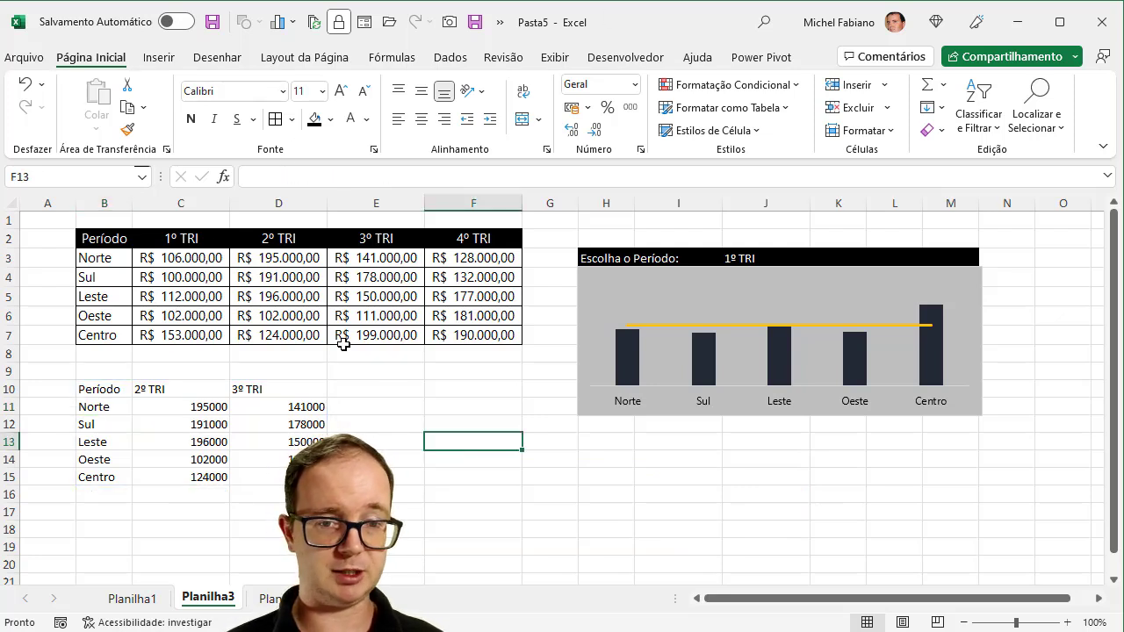
{"action": "left_click", "coordinate": [26, 57]}
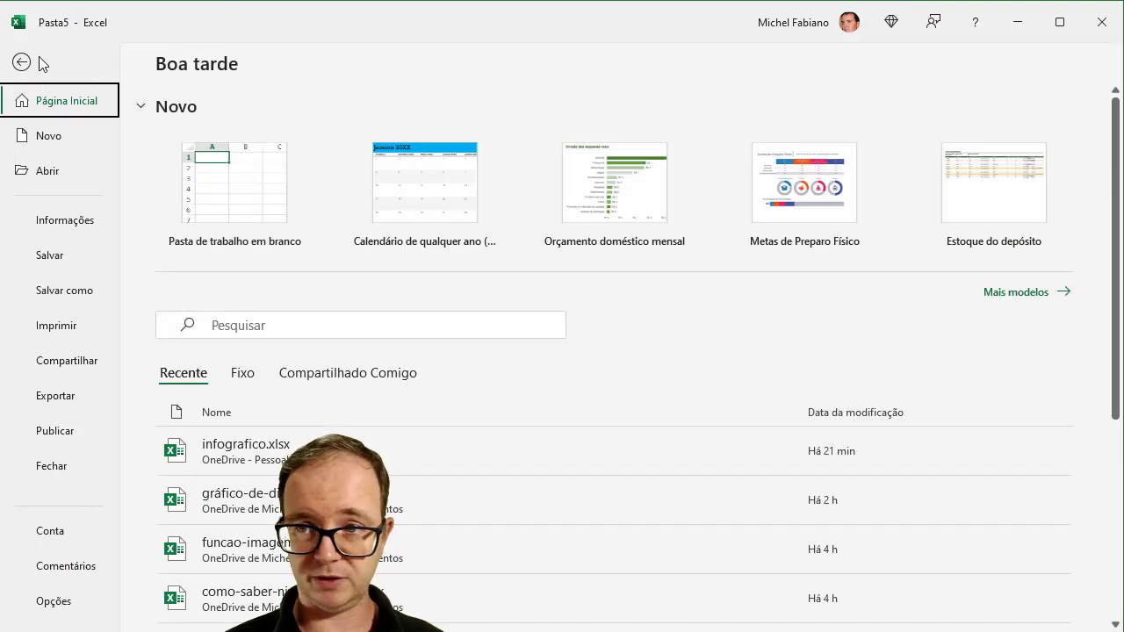
Step: View the Conta page, check and cancel the Office Insider channel change, then go back
{"action": "left_click", "coordinate": [54, 538]}
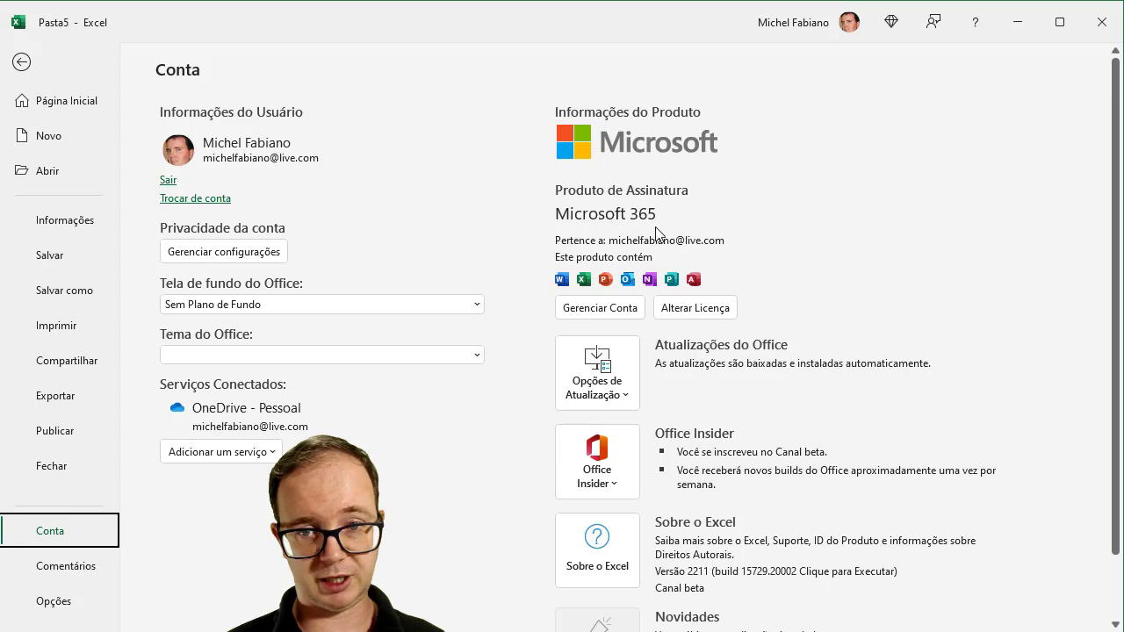
{"action": "left_click", "coordinate": [618, 472]}
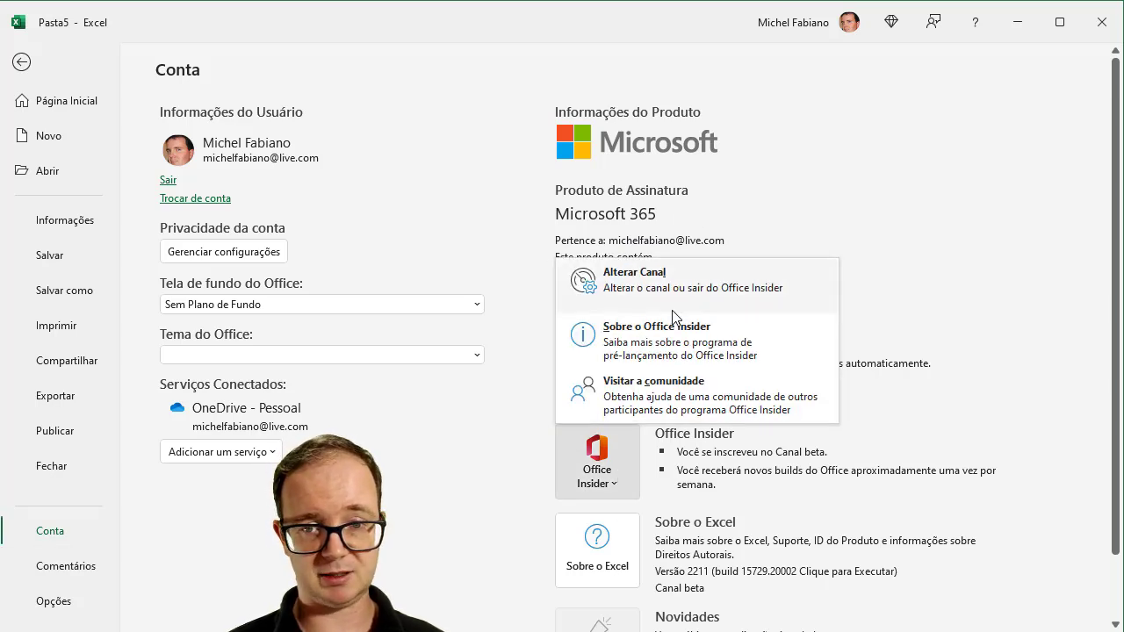
{"action": "left_click", "coordinate": [697, 280]}
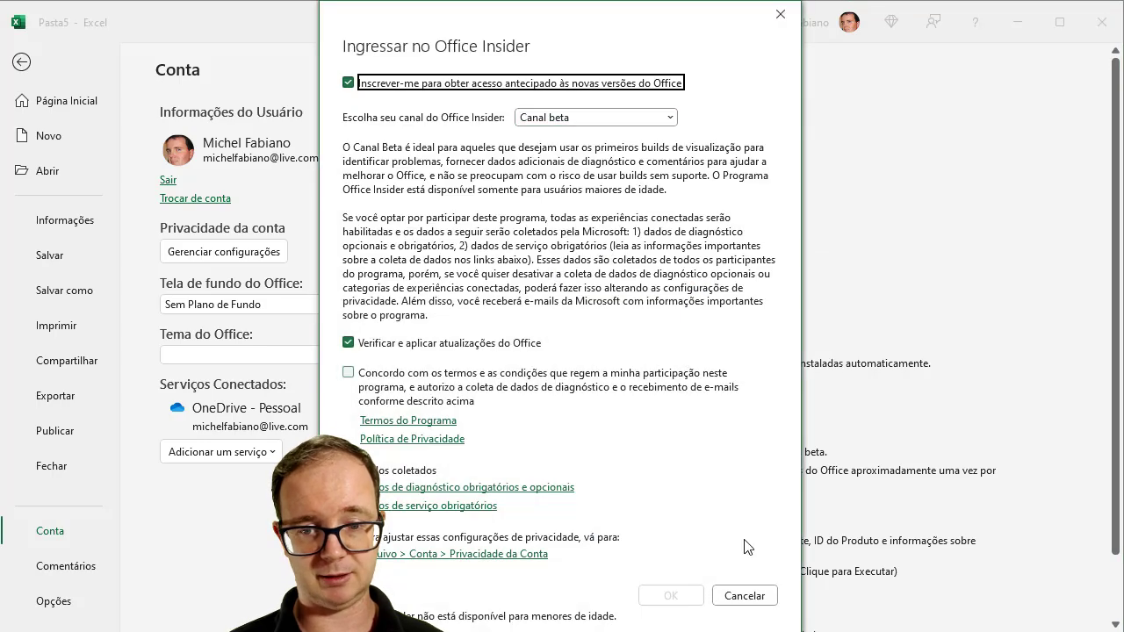
{"action": "left_click", "coordinate": [745, 596]}
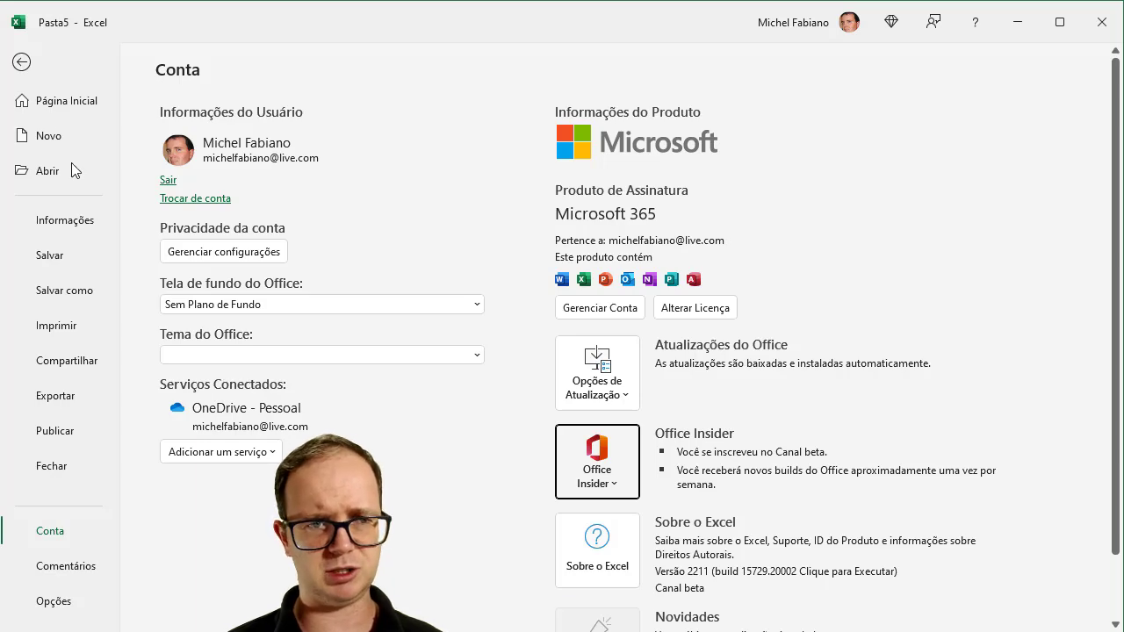
{"action": "left_click", "coordinate": [21, 64]}
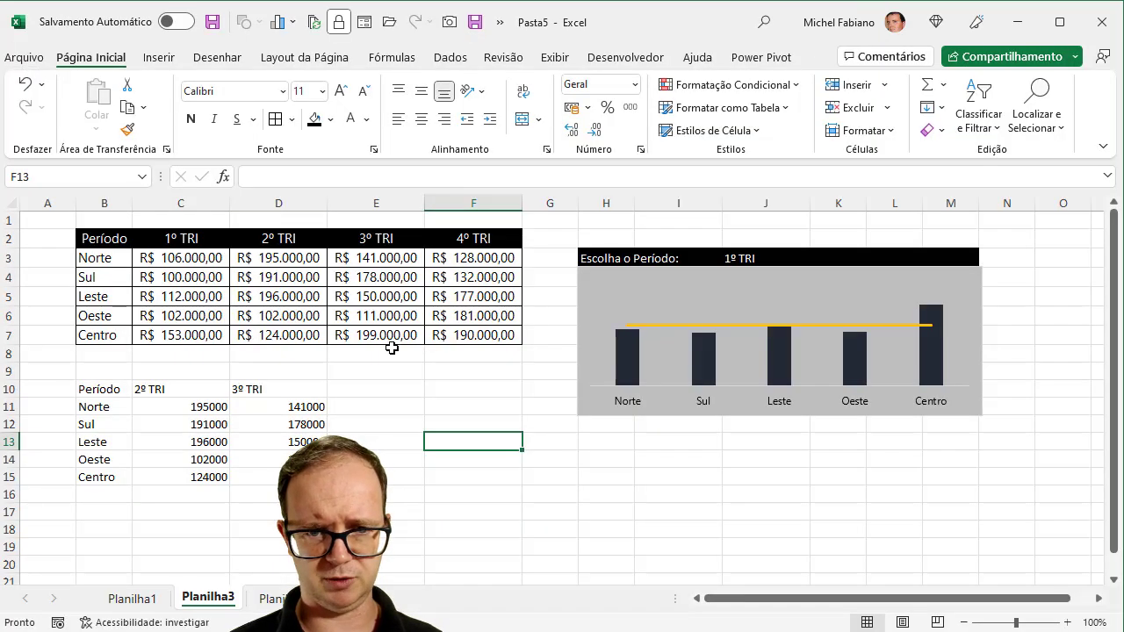
Step: On Planilha2, choose 1º TRI in I5 and inspect the FILTRO formula in H6
{"action": "left_click", "coordinate": [277, 599]}
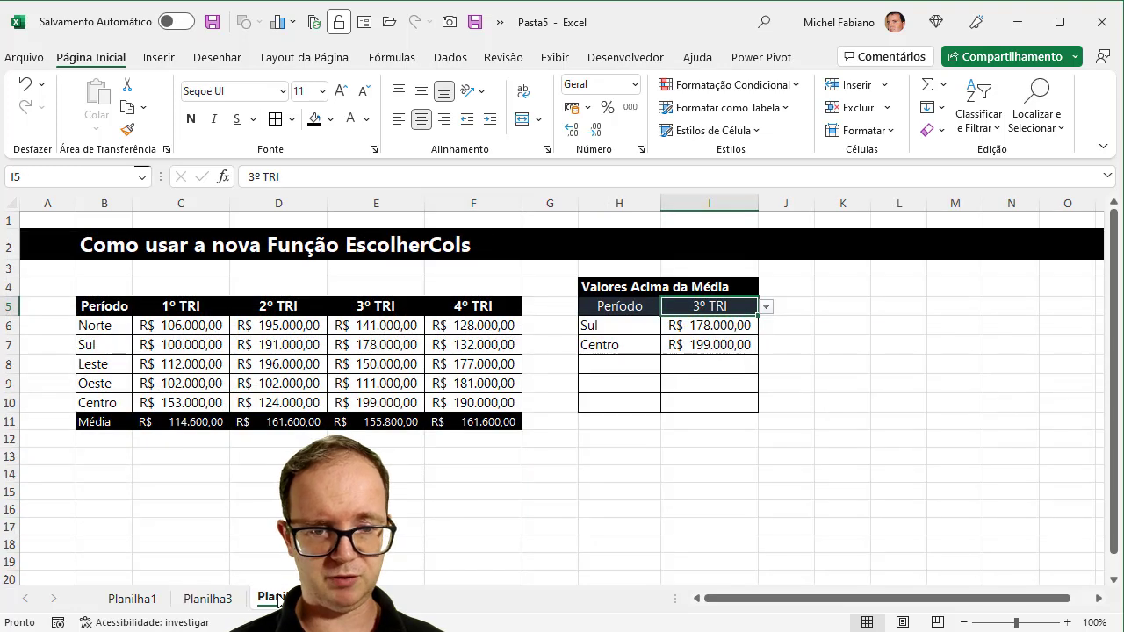
{"action": "left_click", "coordinate": [736, 334]}
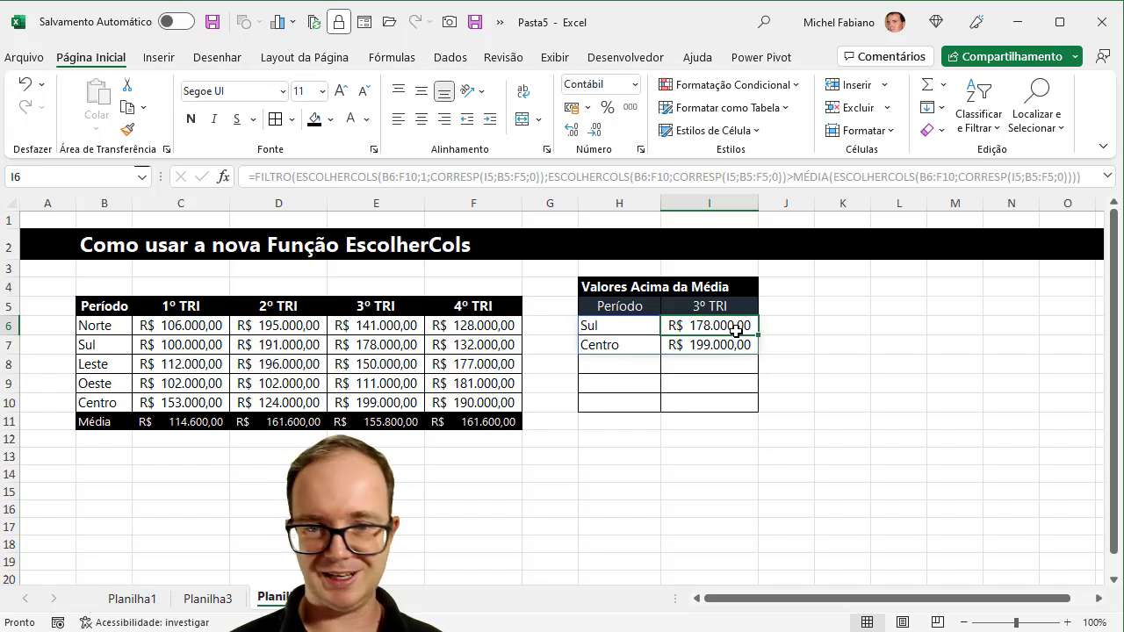
{"action": "left_click_drag", "start_coordinate": [616, 287], "coordinate": [703, 287]}
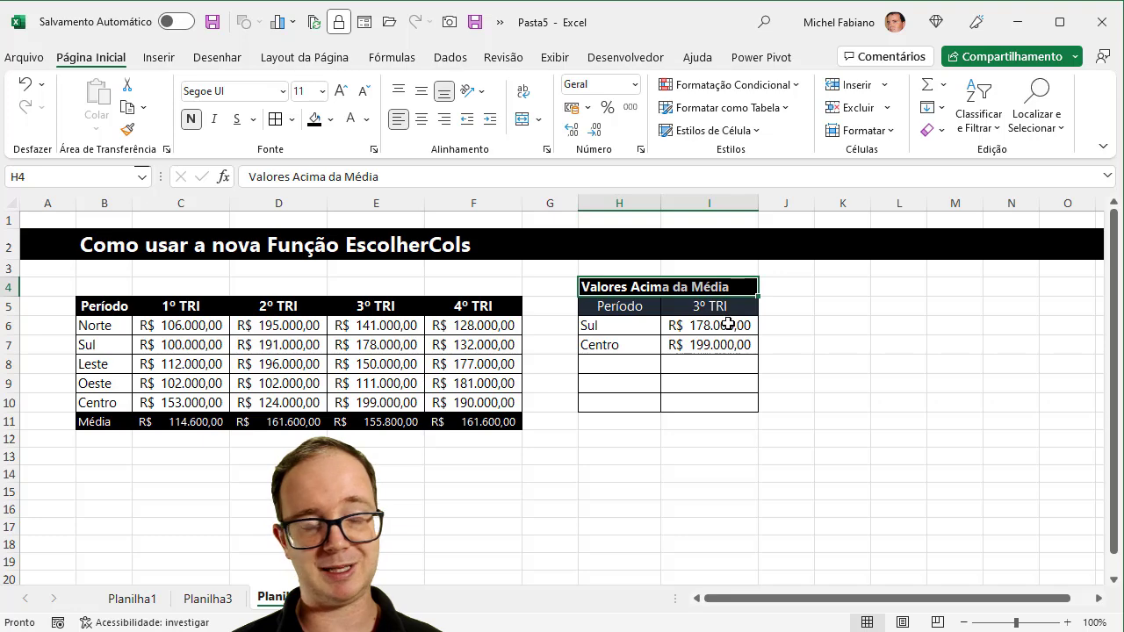
{"action": "left_click", "coordinate": [735, 306]}
{"action": "left_click", "coordinate": [765, 307]}
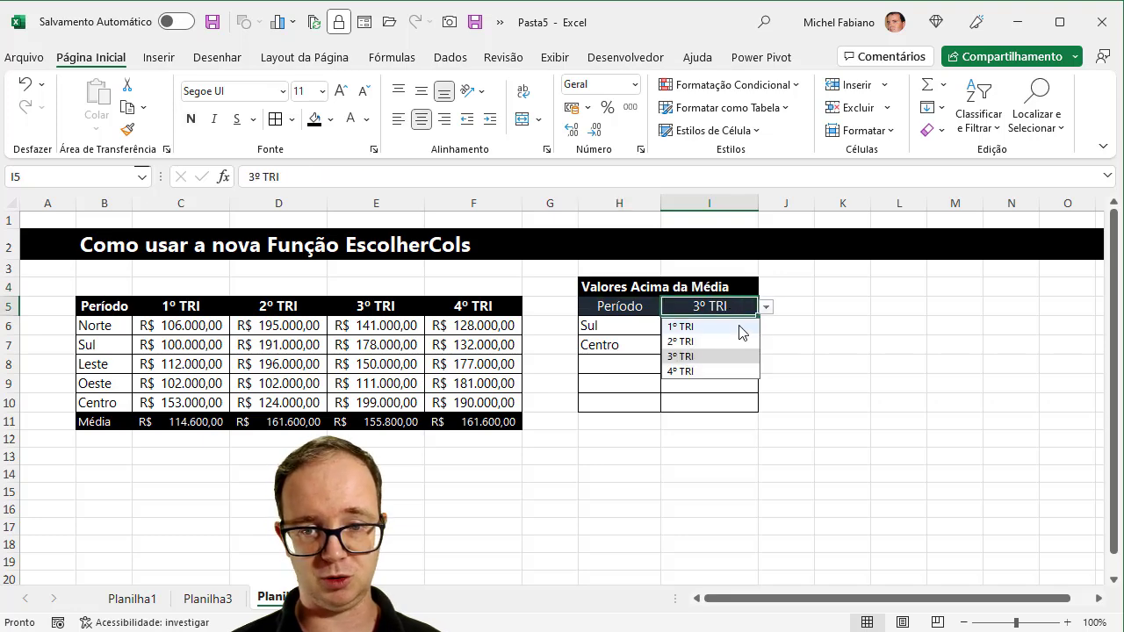
{"action": "left_click", "coordinate": [737, 327]}
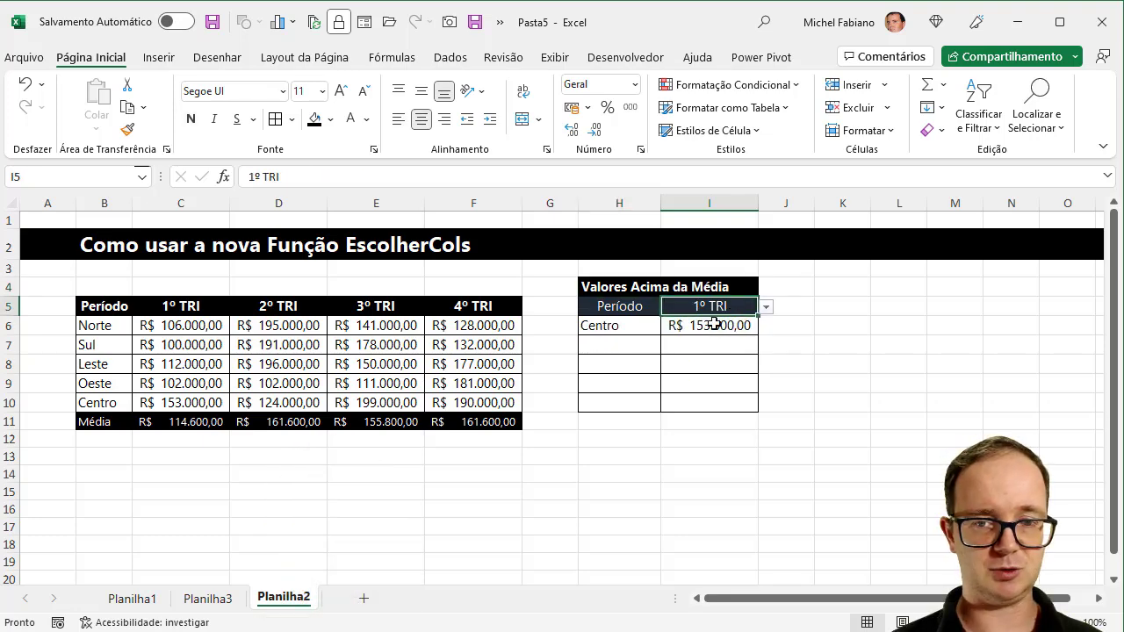
{"action": "left_click", "coordinate": [681, 324]}
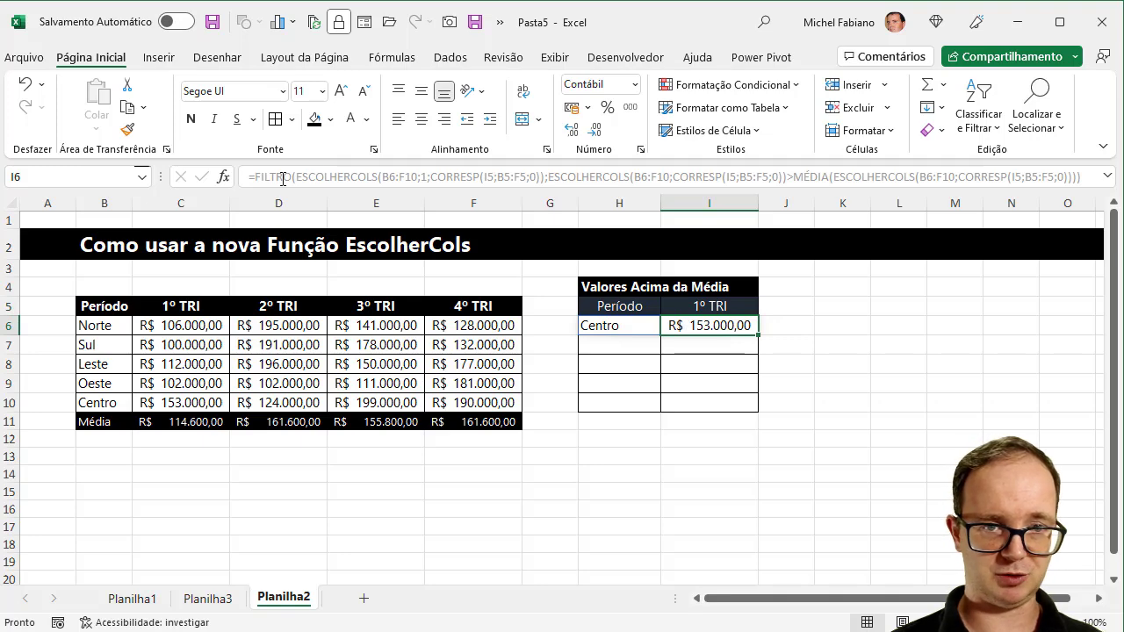
{"action": "left_click", "coordinate": [636, 326]}
{"action": "double_click", "coordinate": [636, 326]}
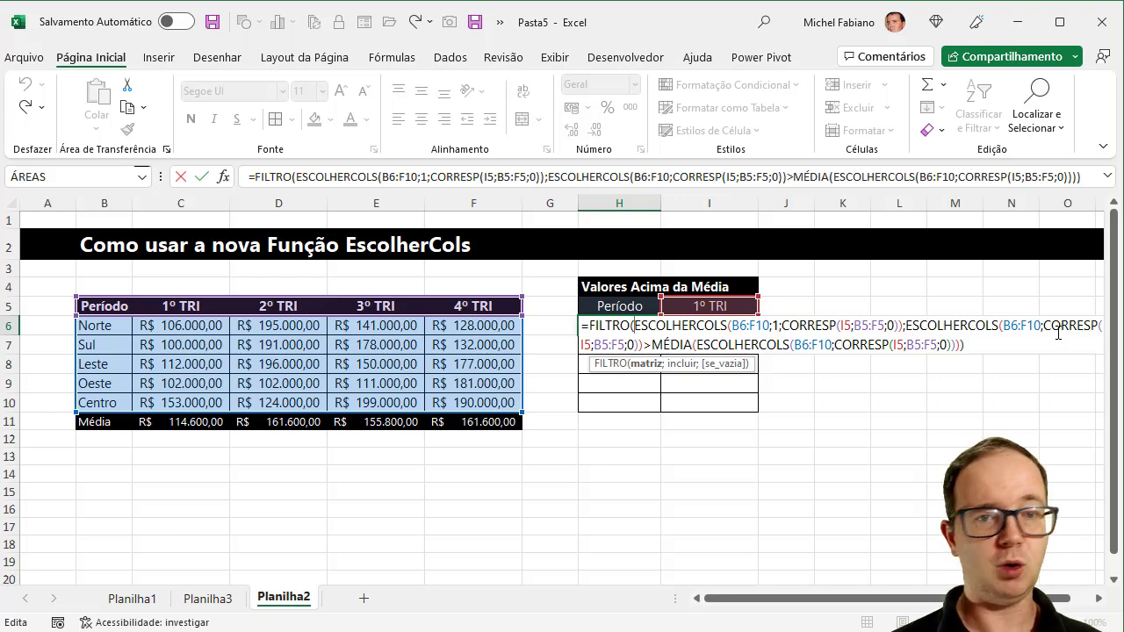
{"action": "key", "text": "ctrl+Return"}
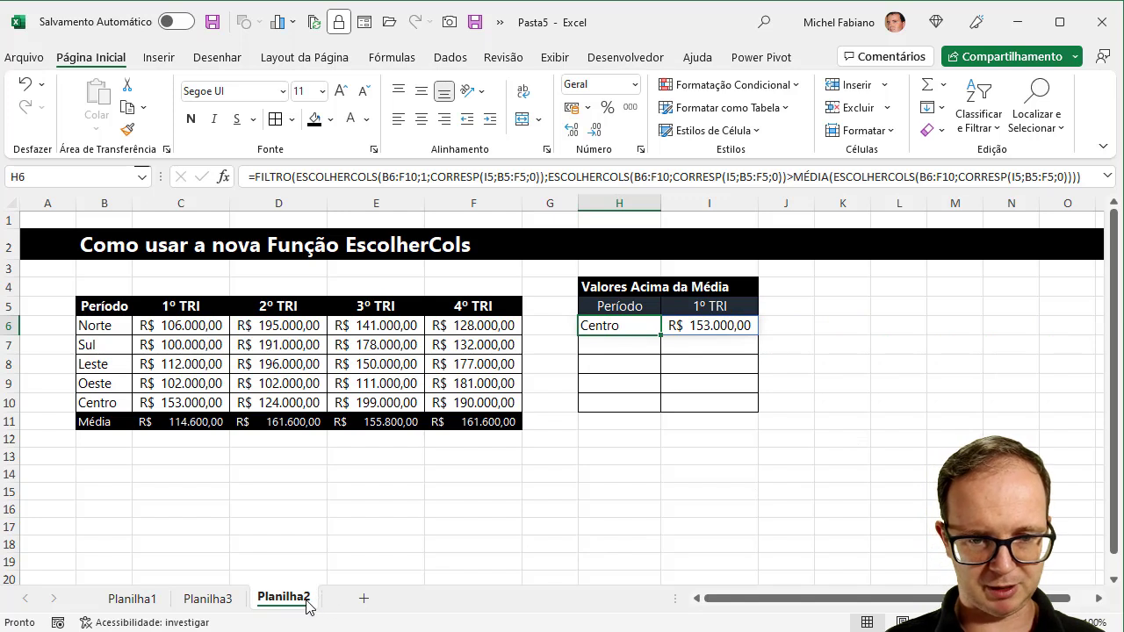
Step: Duplicate Planilha2, clear H6:I6, and toggle I5 to 2º TRI and back to 1º TRI
{"action": "left_click_drag", "start_coordinate": [307, 602], "coordinate": [342, 597], "text": "ctrl"}
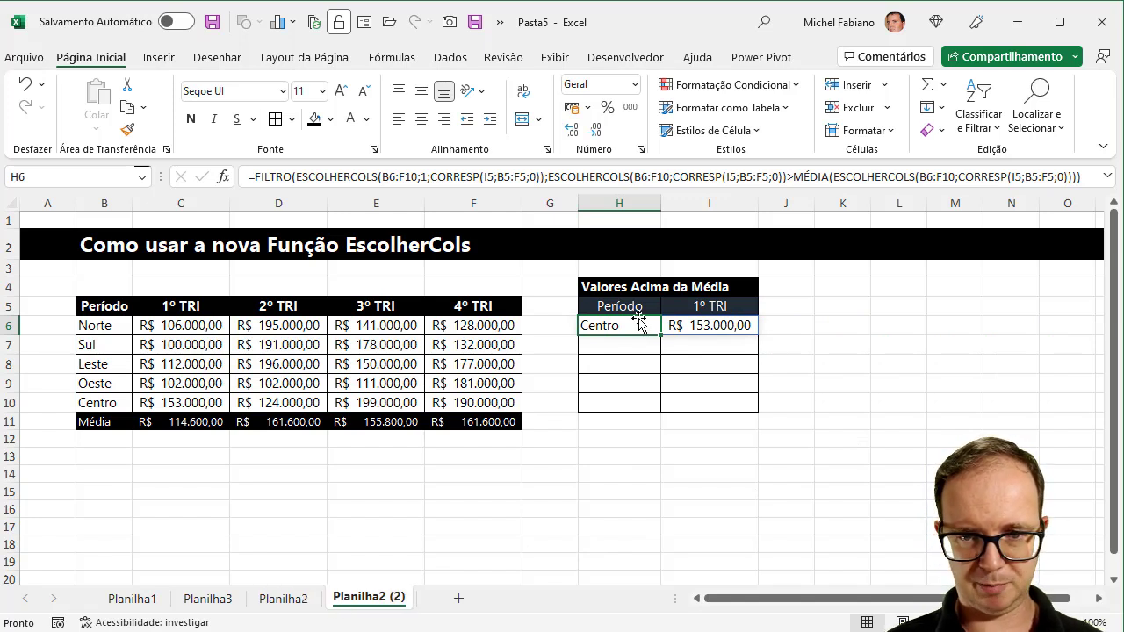
{"action": "left_click_drag", "start_coordinate": [664, 325], "coordinate": [677, 325]}
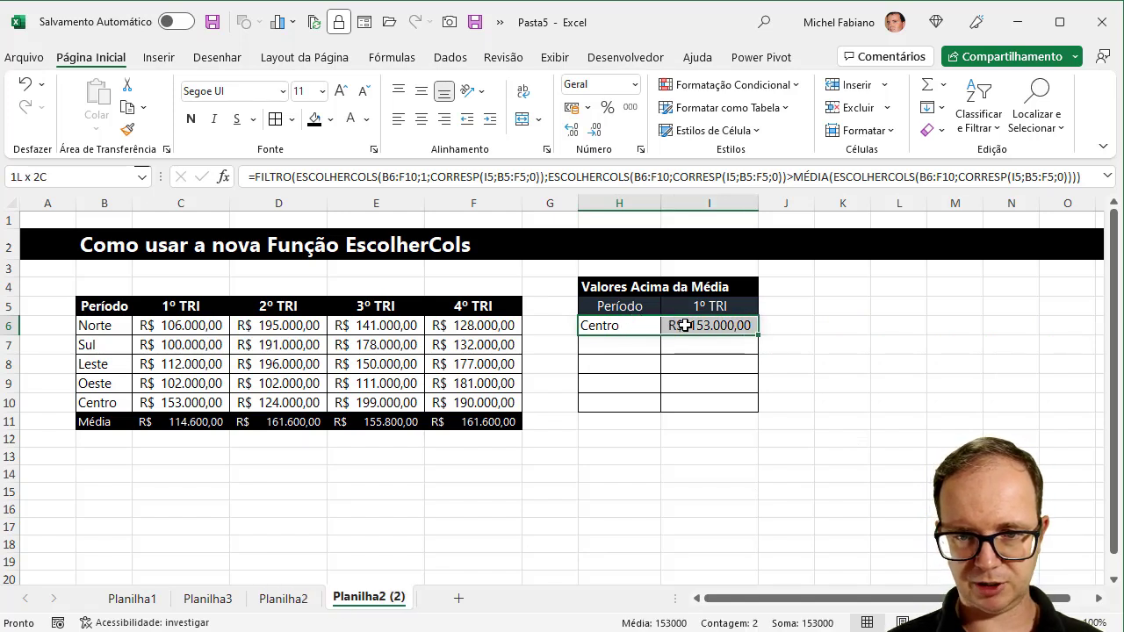
{"action": "key", "text": "Delete"}
{"action": "left_click", "coordinate": [696, 307]}
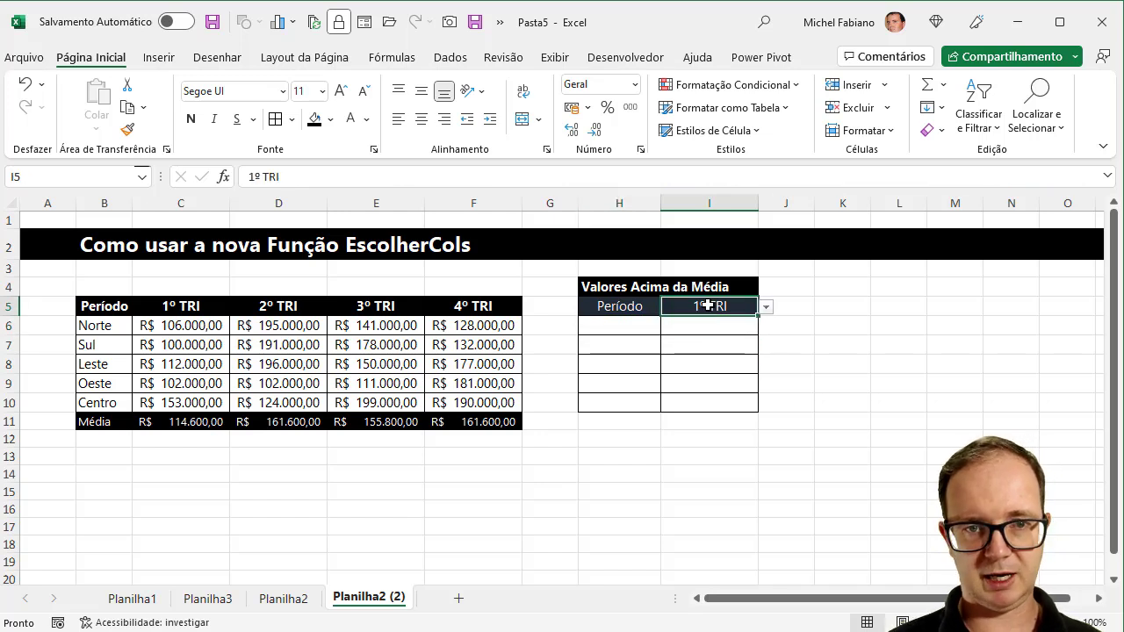
{"action": "left_click", "coordinate": [764, 310]}
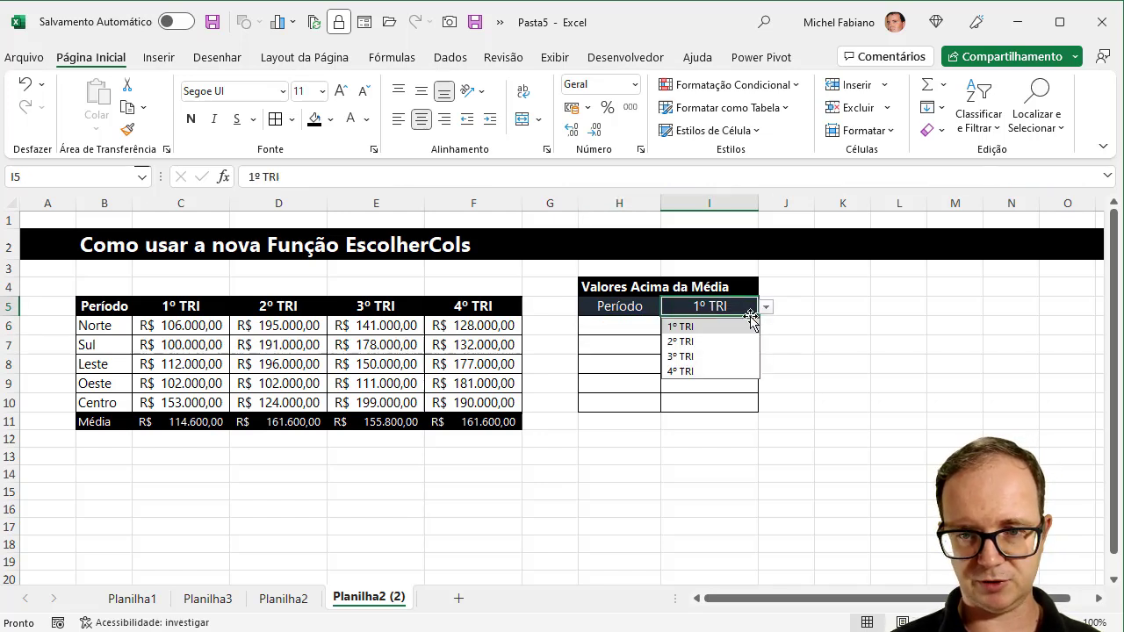
{"action": "left_click", "coordinate": [722, 342]}
{"action": "left_click", "coordinate": [764, 309]}
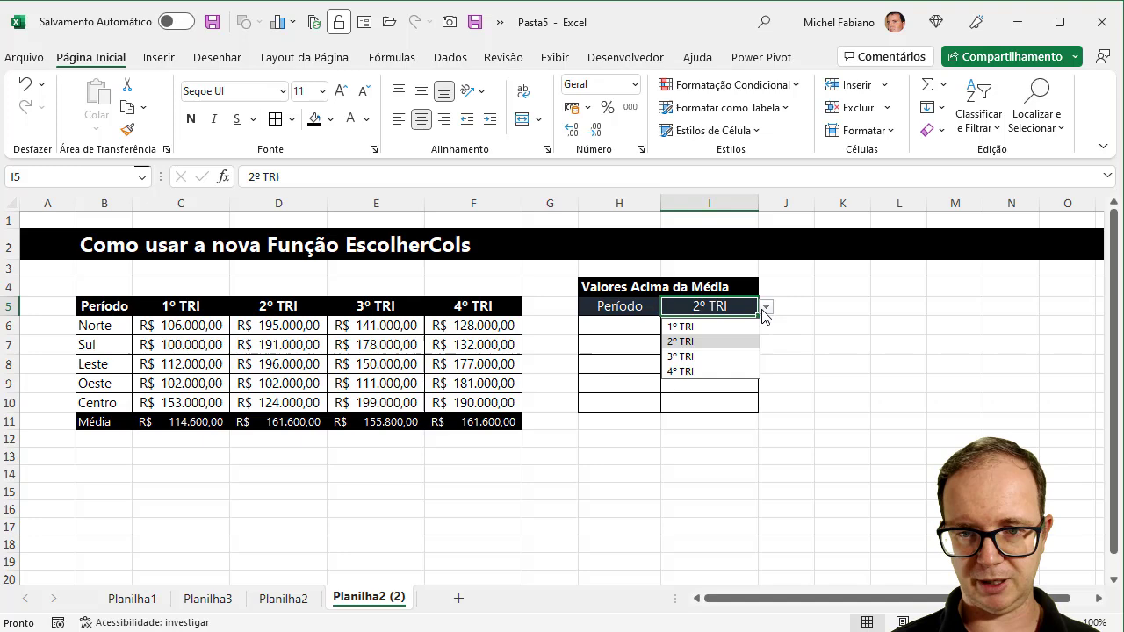
{"action": "left_click", "coordinate": [706, 327]}
Step: Enter =CORRESP(I5;B5:F5;0) in K5, returning column position 2
{"action": "left_click", "coordinate": [833, 304]}
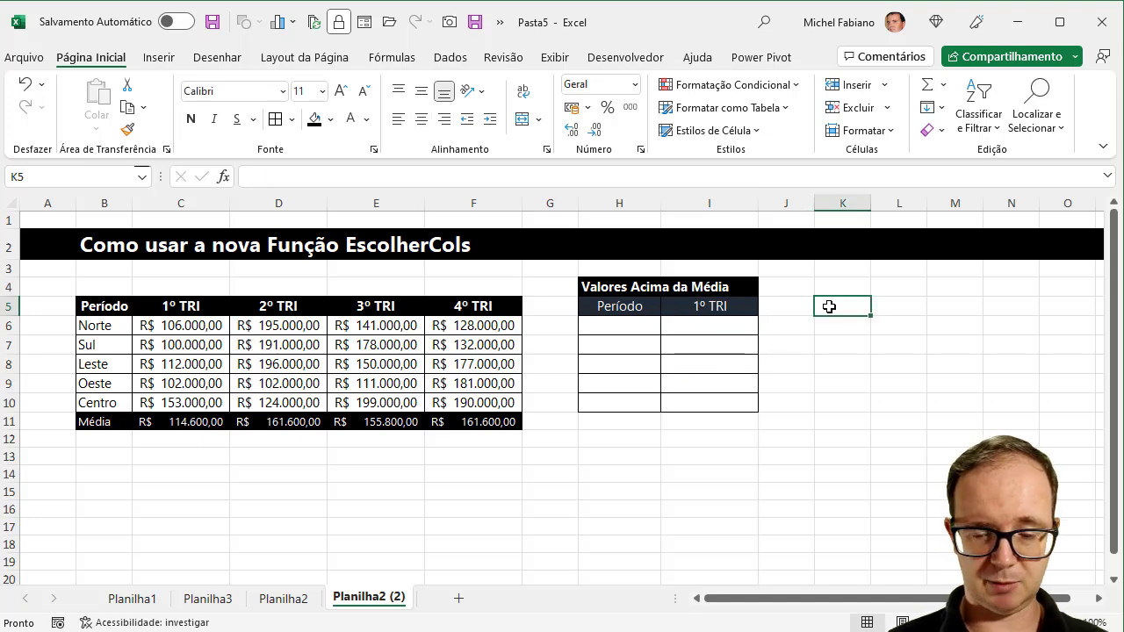
{"action": "type", "text": "=corresp"}
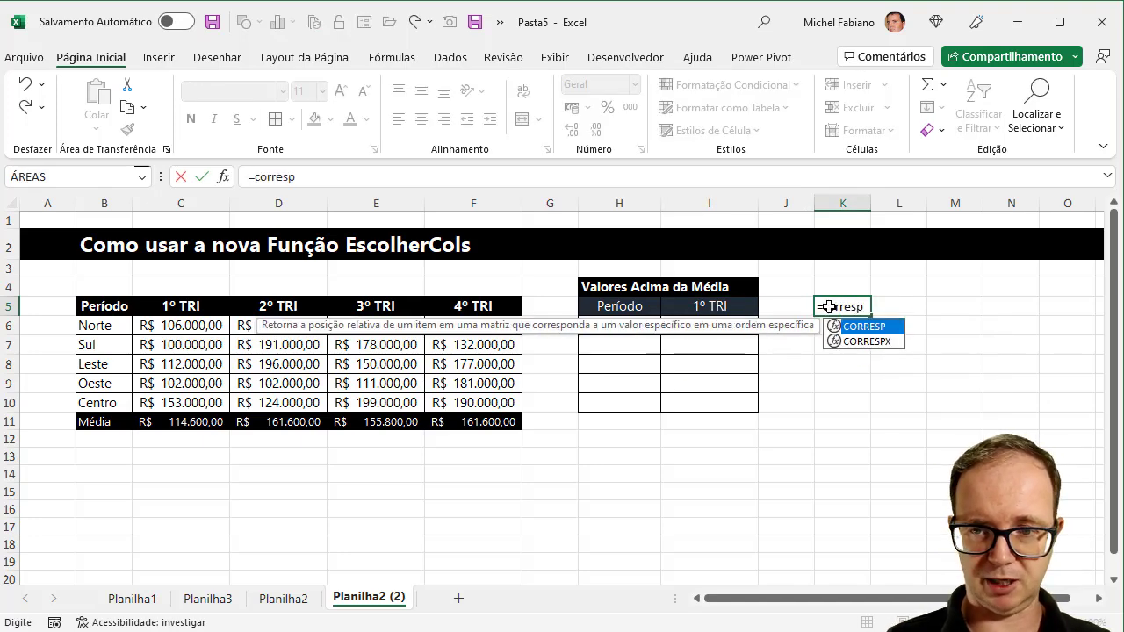
{"action": "type", "text": "("}
{"action": "left_click", "coordinate": [722, 307]}
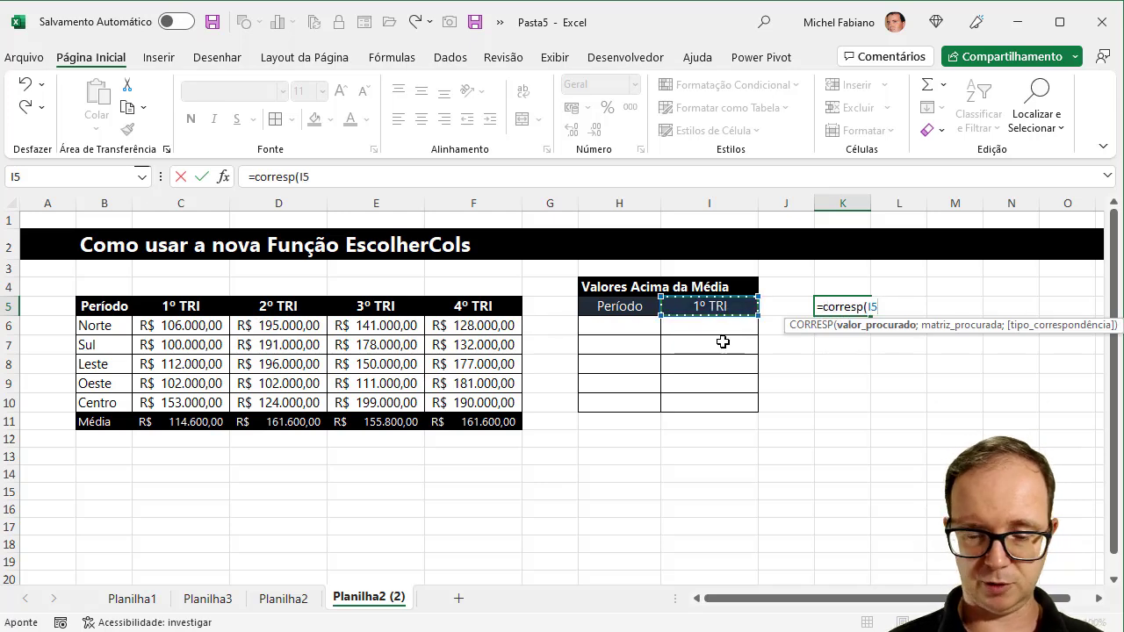
{"action": "type", "text": ";"}
{"action": "left_click_drag", "start_coordinate": [99, 309], "coordinate": [475, 299]}
{"action": "type", "text": ";"}
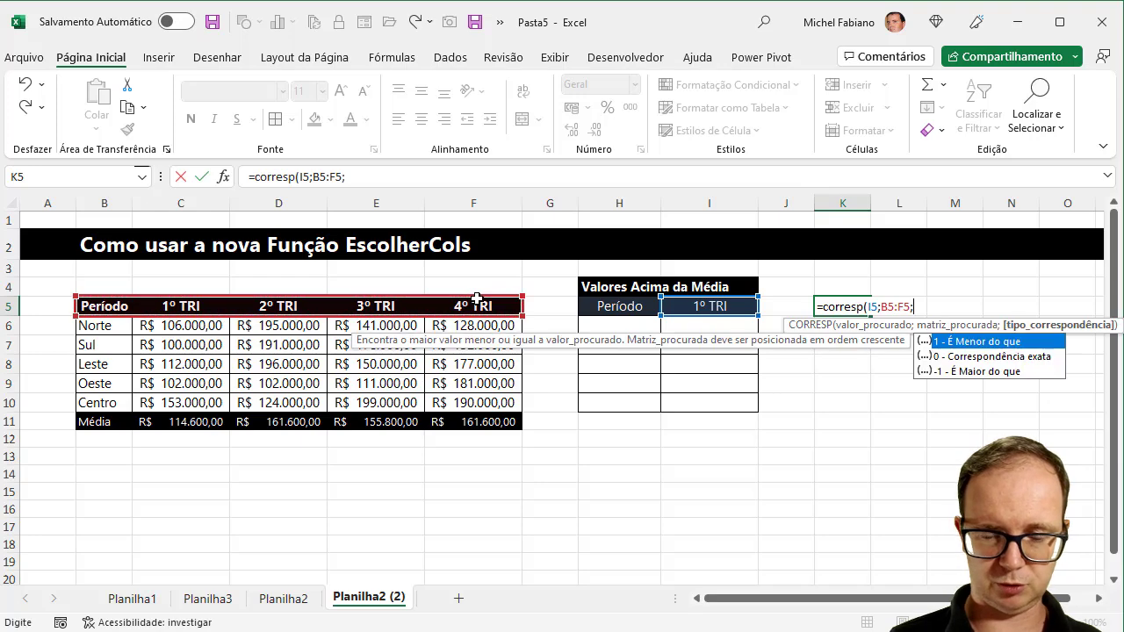
{"action": "type", "text": "0)"}
{"action": "key", "text": "Return"}
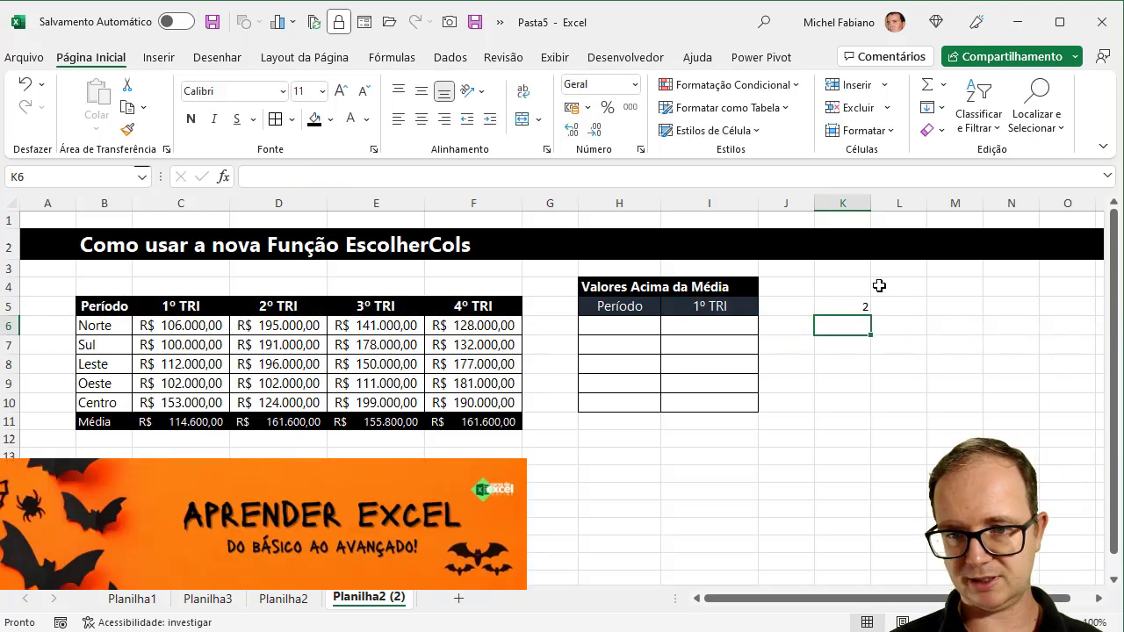
{"action": "left_click", "coordinate": [871, 304]}
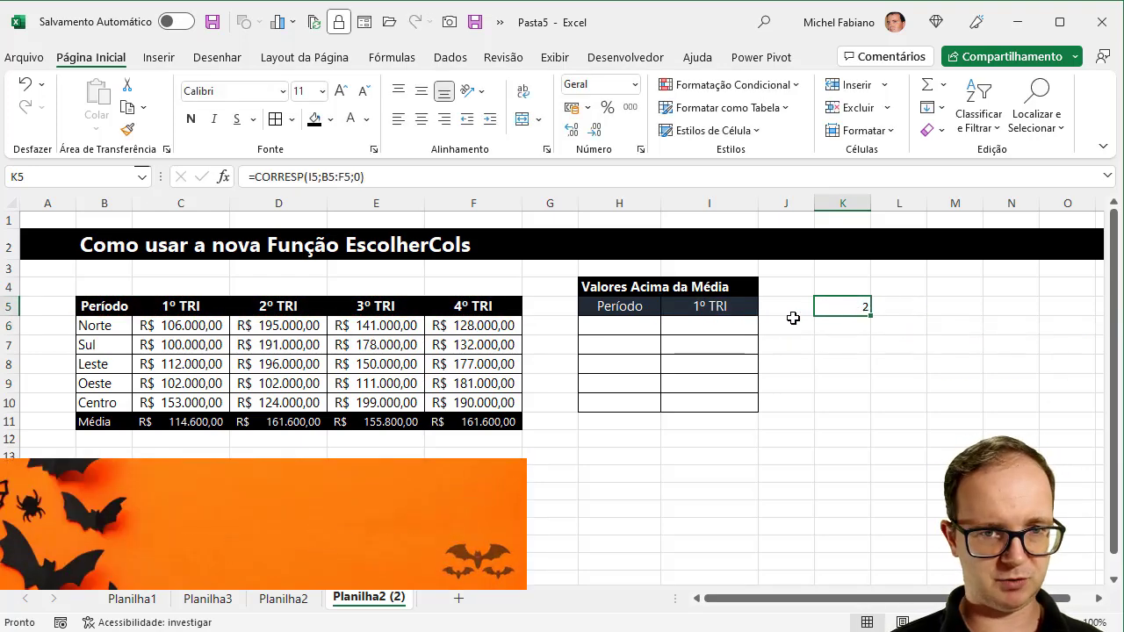
{"action": "left_click", "coordinate": [608, 325]}
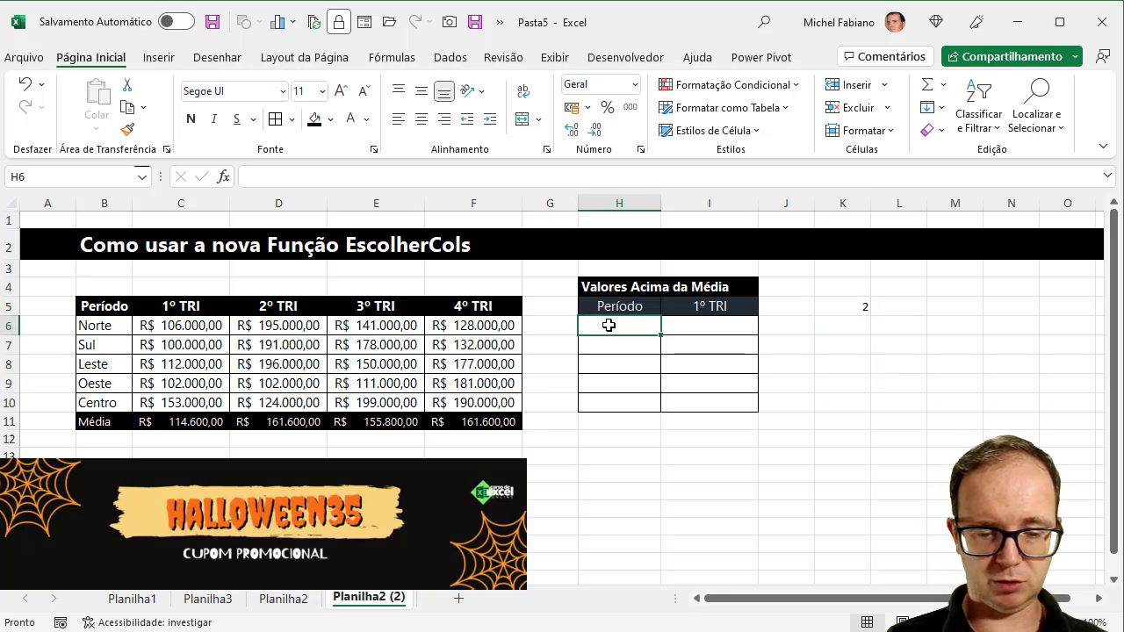
{"action": "type", "text": "=escolher"}
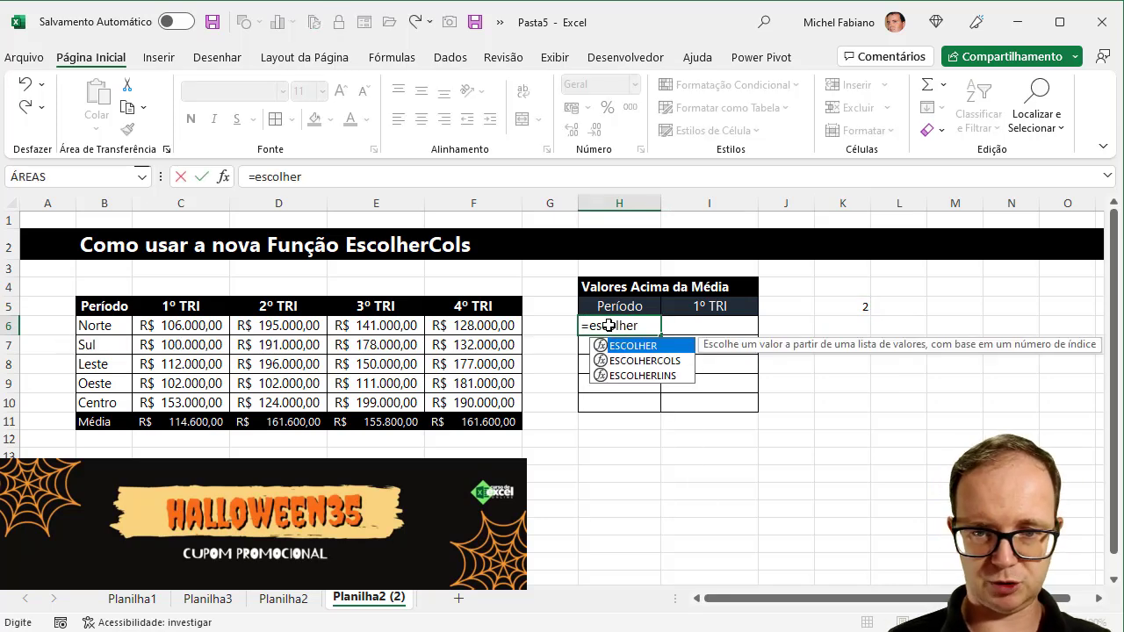
{"action": "double_click", "coordinate": [642, 359]}
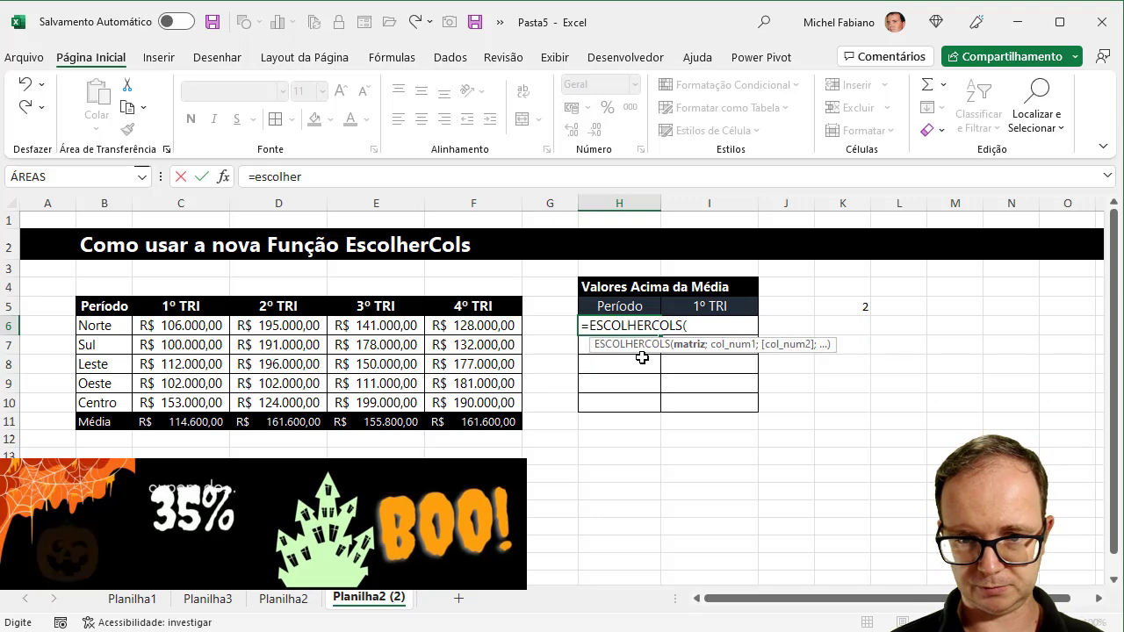
{"action": "left_click_drag", "start_coordinate": [83, 305], "coordinate": [463, 404]}
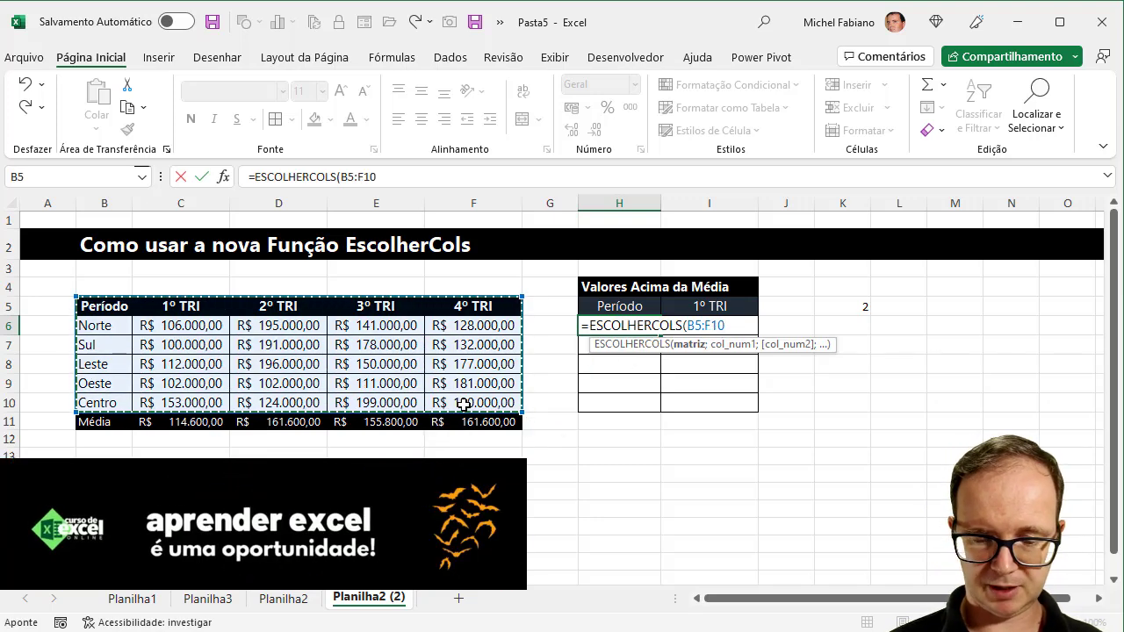
{"action": "type", "text": ";1;"}
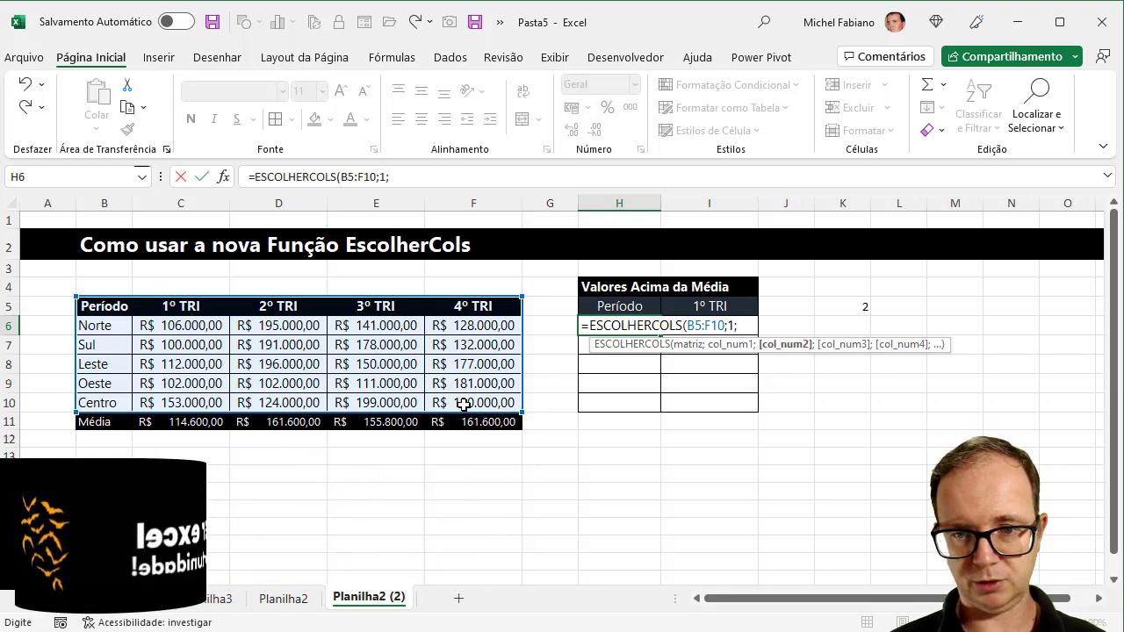
{"action": "left_click", "coordinate": [850, 303]}
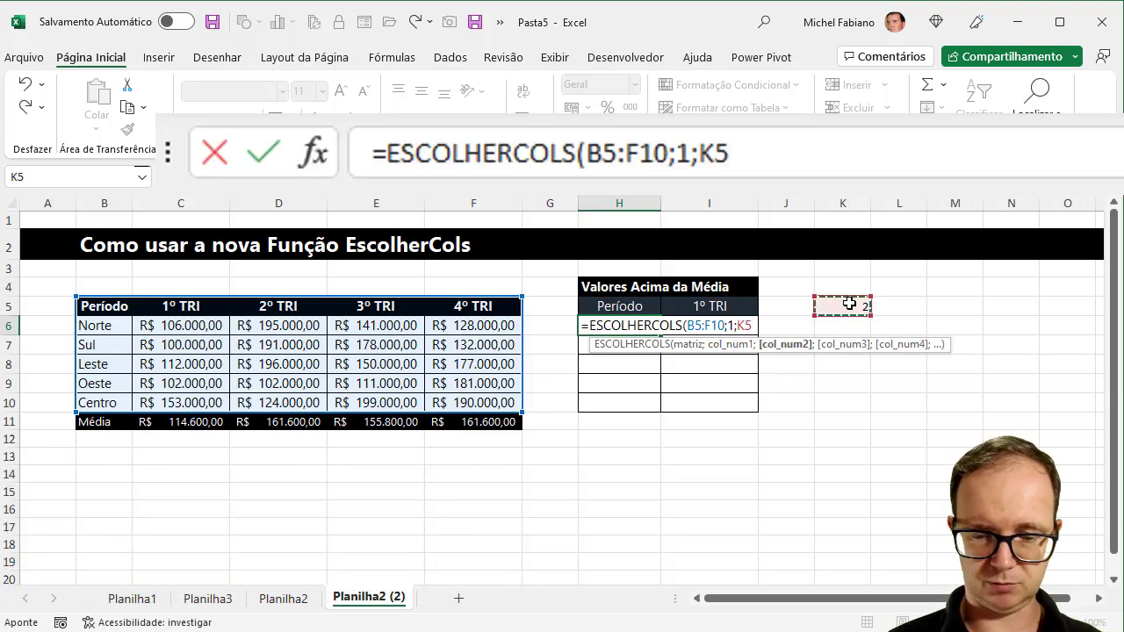
{"action": "key", "text": "Return"}
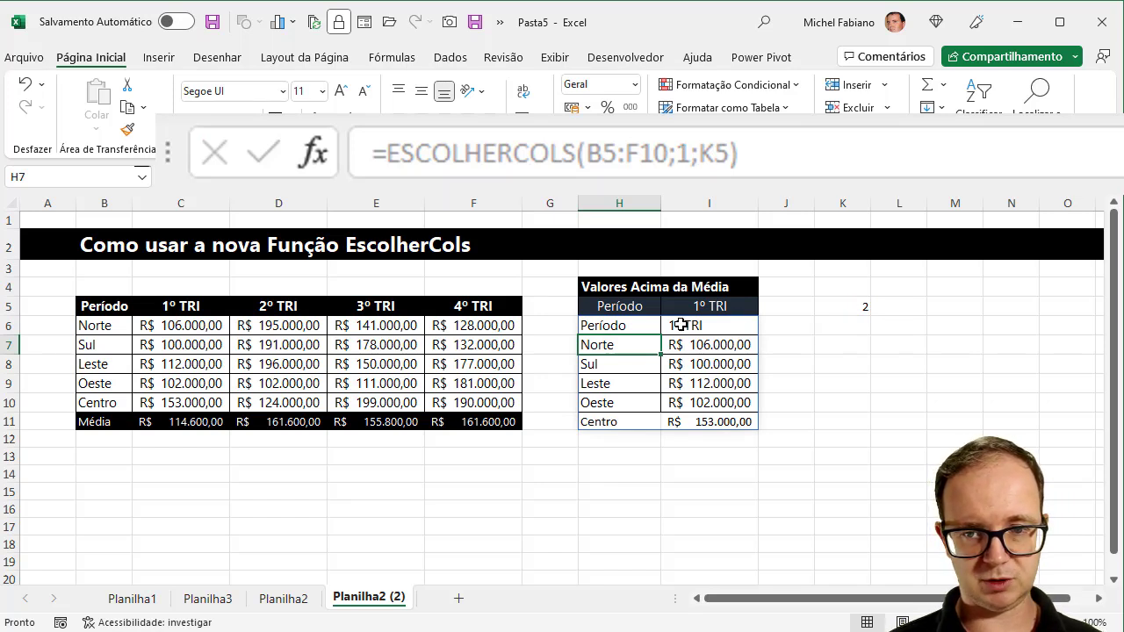
{"action": "left_click", "coordinate": [623, 326]}
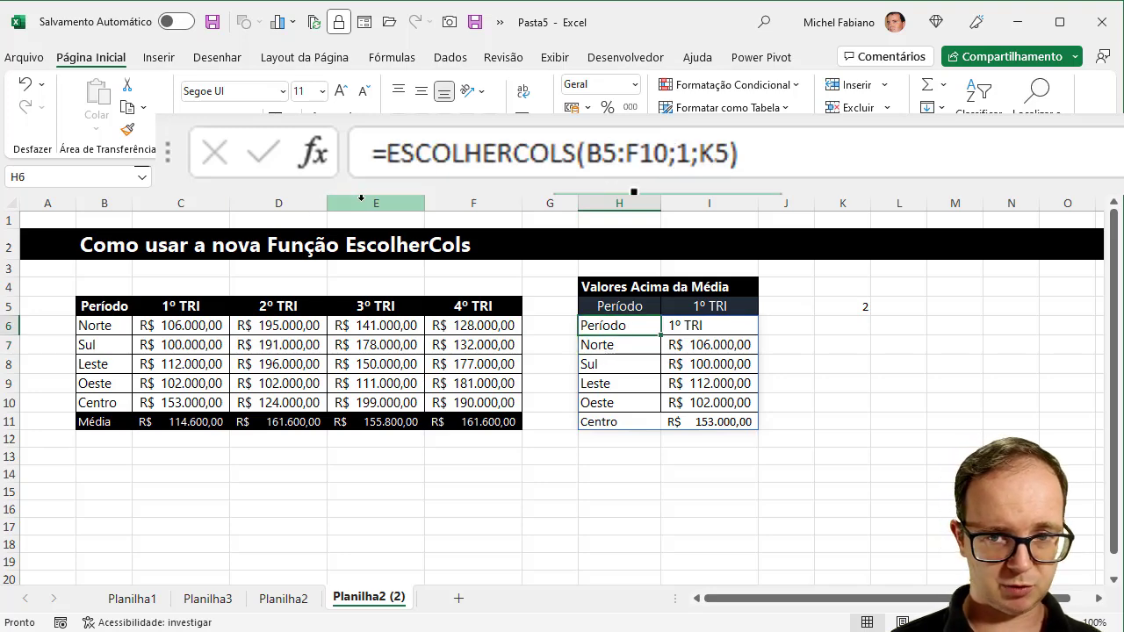
{"action": "double_click", "coordinate": [602, 326]}
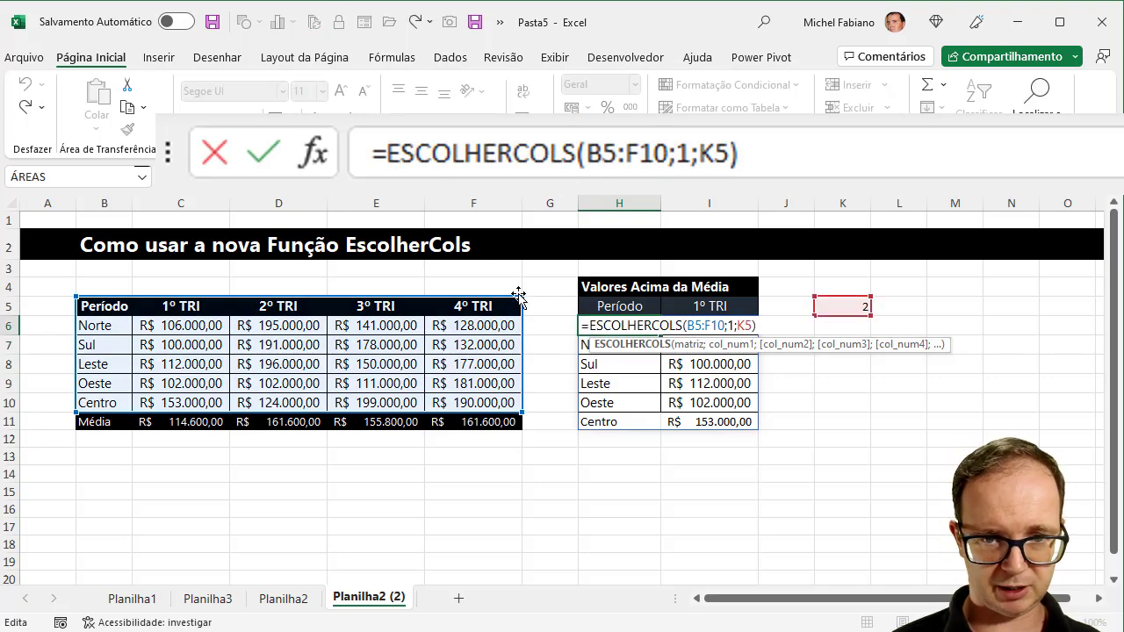
{"action": "left_click_drag", "start_coordinate": [523, 295], "coordinate": [519, 317]}
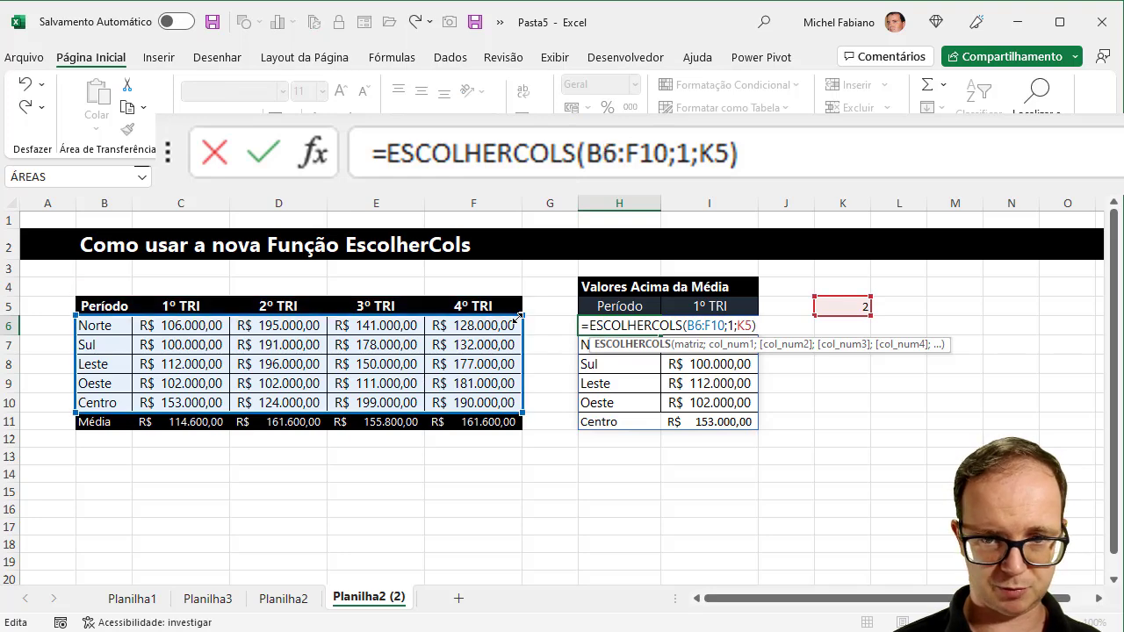
{"action": "key", "text": "Return"}
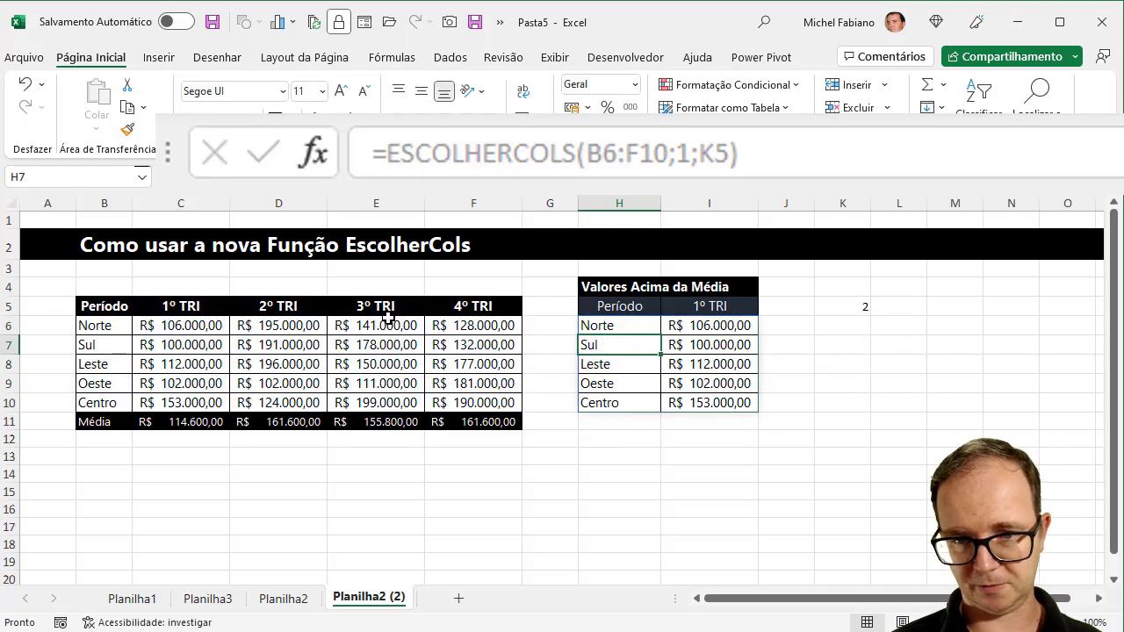
{"action": "left_click", "coordinate": [676, 309]}
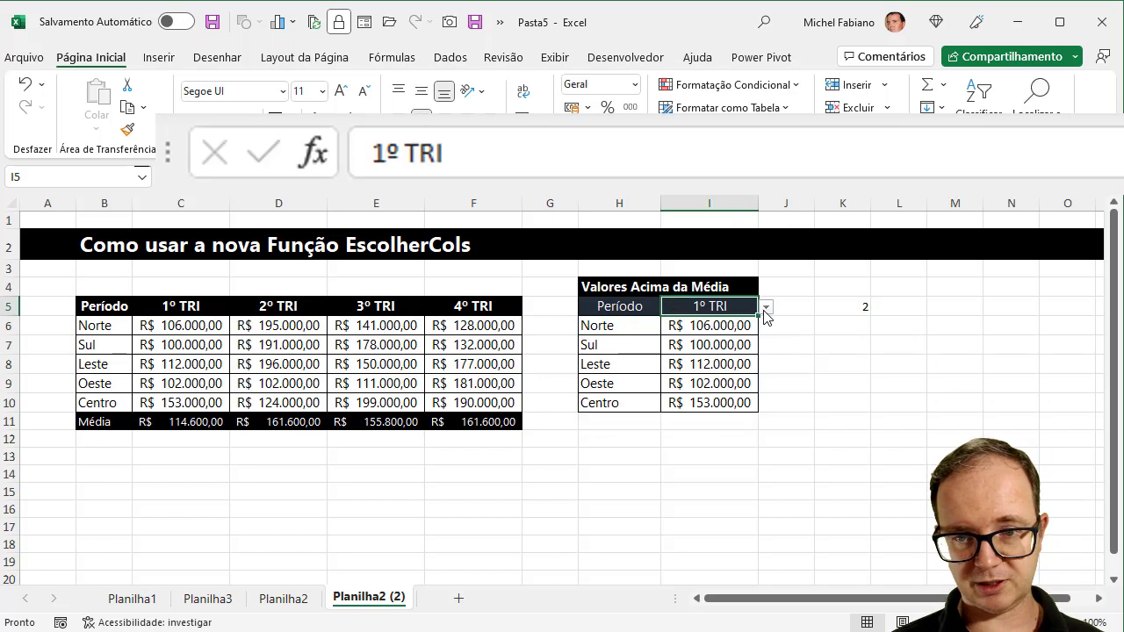
{"action": "left_click", "coordinate": [766, 307]}
{"action": "left_click", "coordinate": [694, 343]}
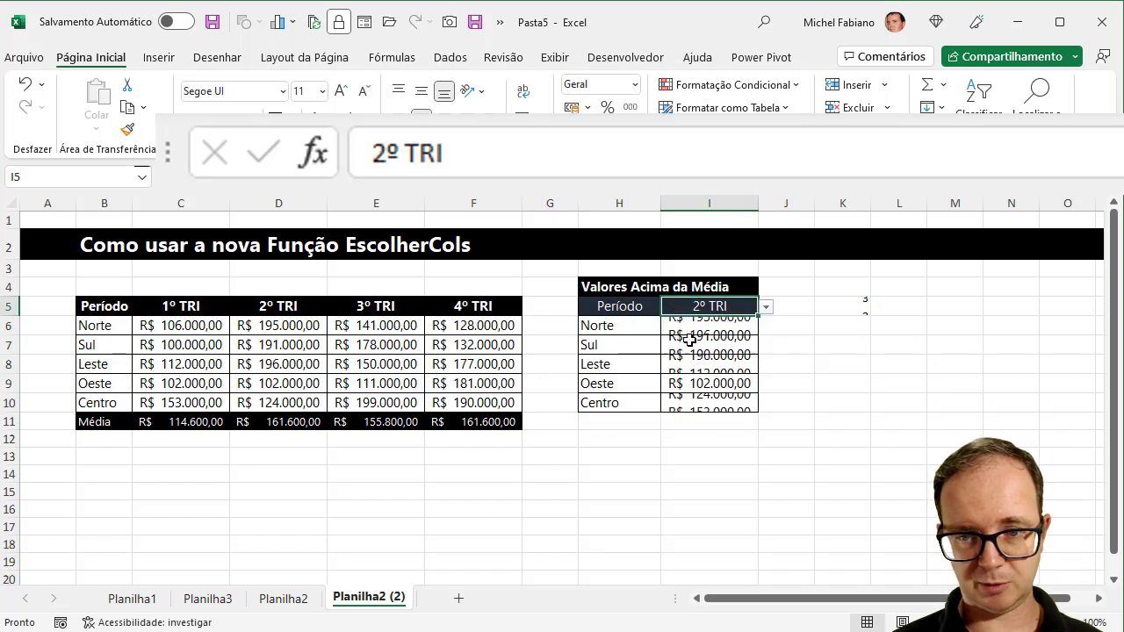
{"action": "left_click", "coordinate": [766, 308]}
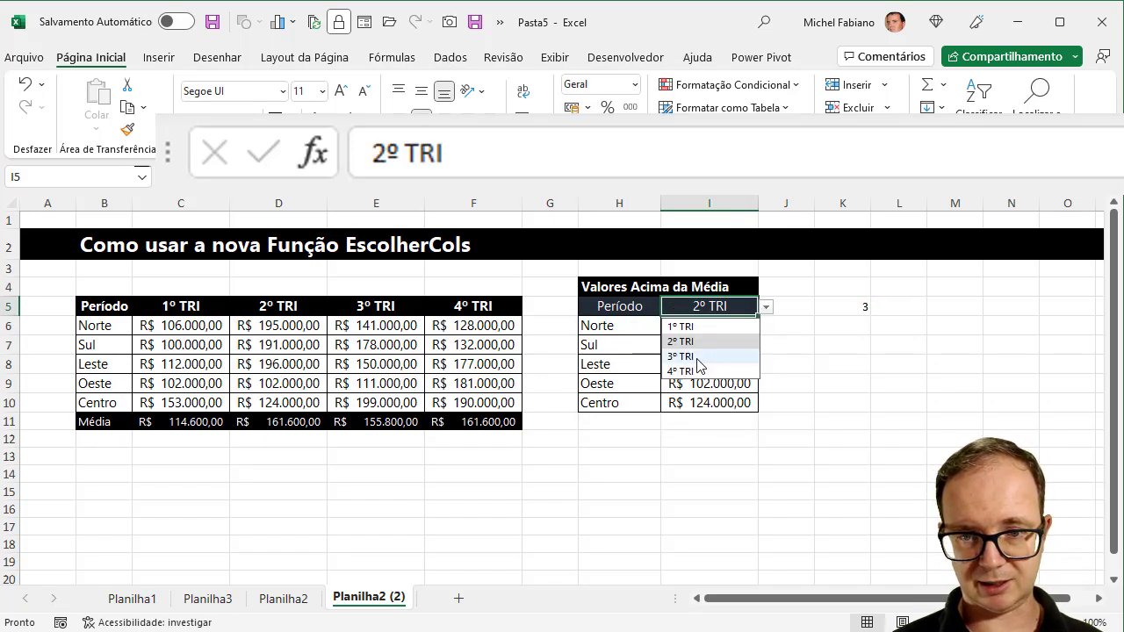
{"action": "left_click", "coordinate": [696, 358]}
{"action": "left_click", "coordinate": [766, 306]}
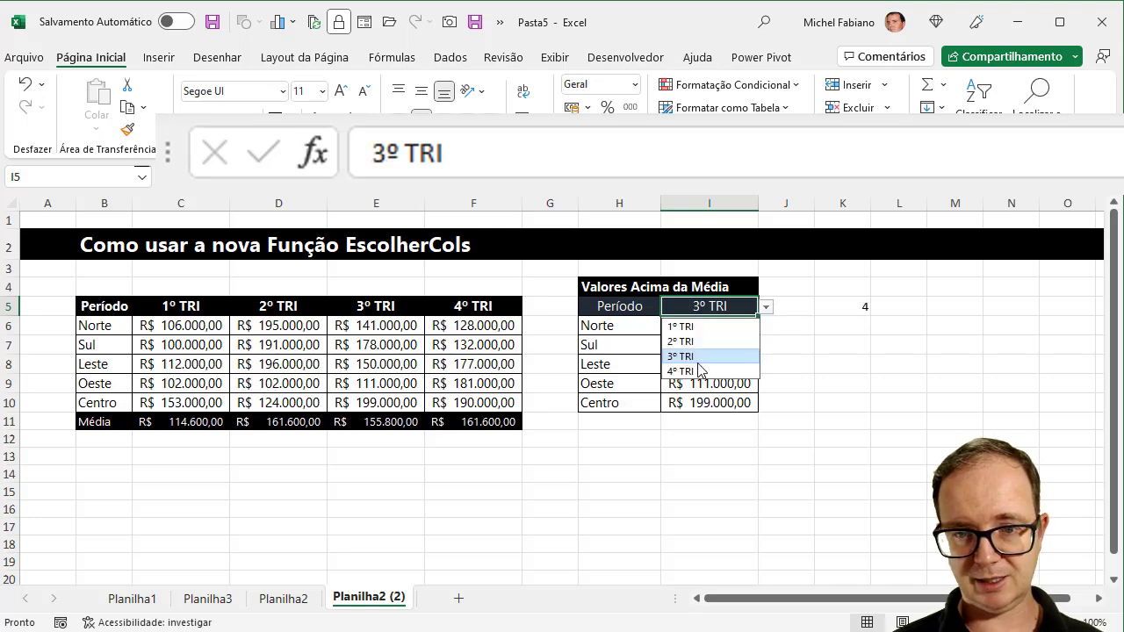
{"action": "left_click", "coordinate": [694, 373]}
{"action": "left_click", "coordinate": [769, 308]}
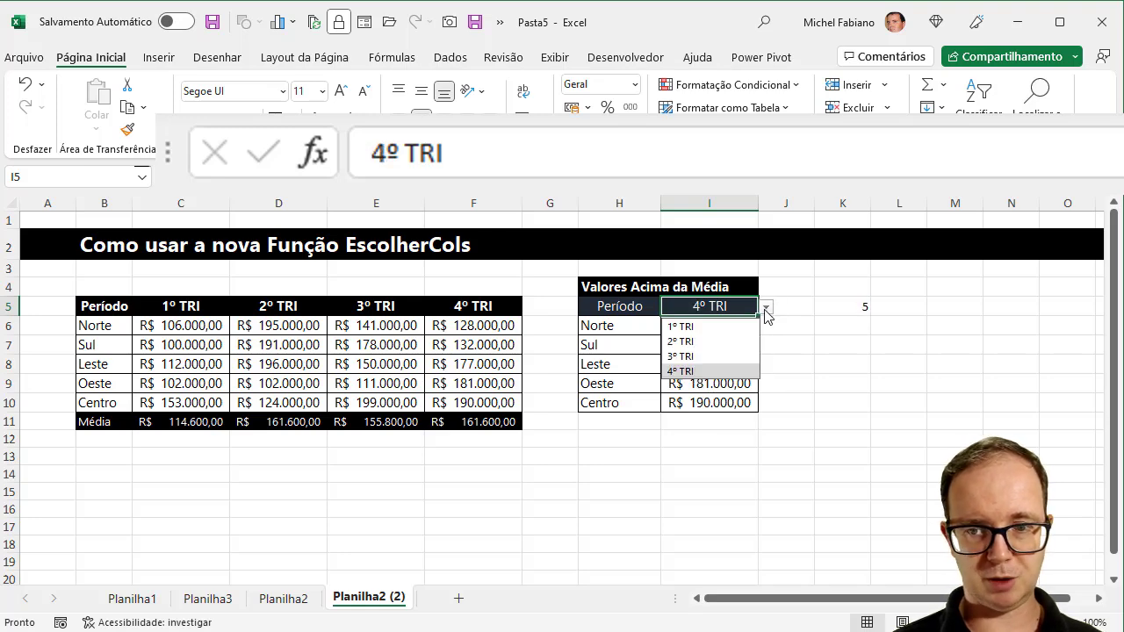
{"action": "left_click", "coordinate": [683, 328]}
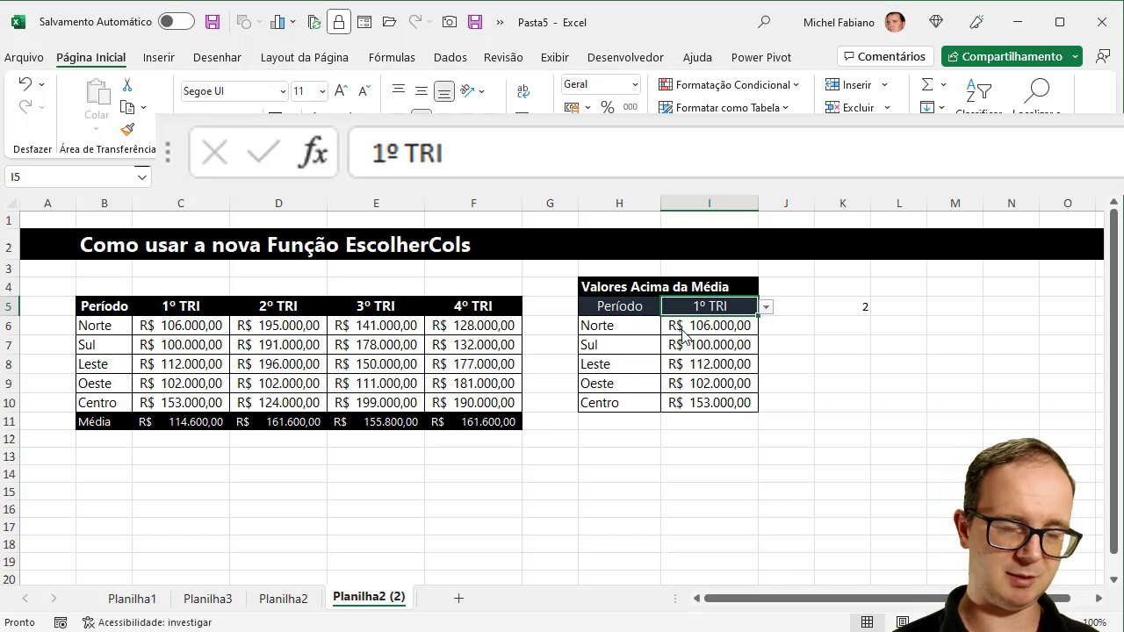
{"action": "left_click", "coordinate": [647, 328]}
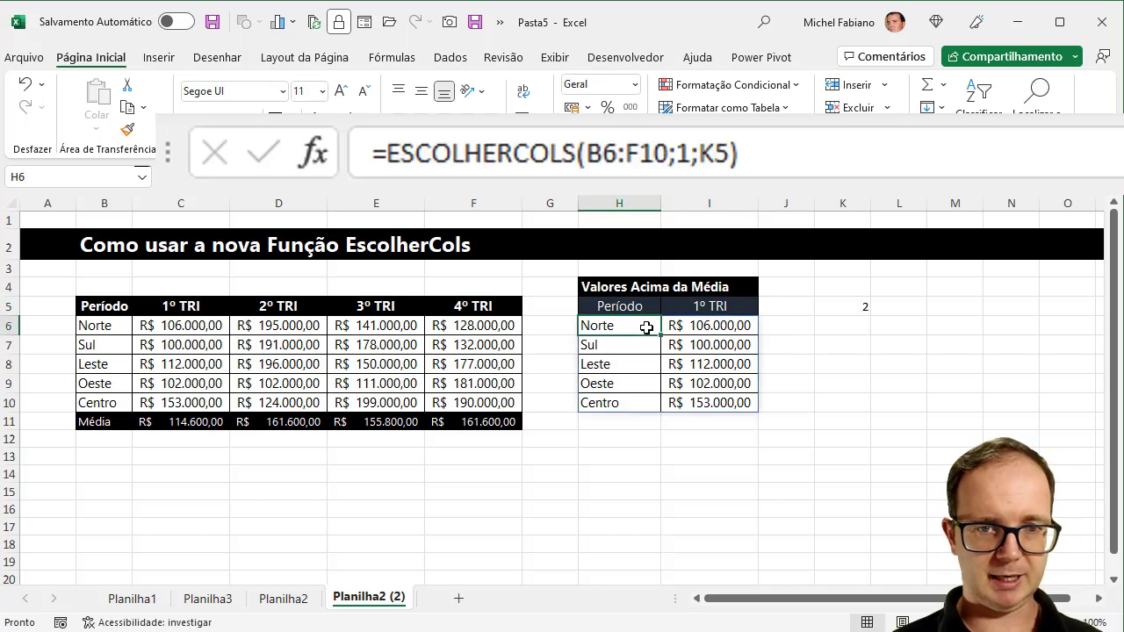
Step: Start H6's formula as FILTRO(ESCOLHERCOLS(B6:F10;…;K5) using the data range and quarter cell K5
{"action": "left_click", "coordinate": [390, 151]}
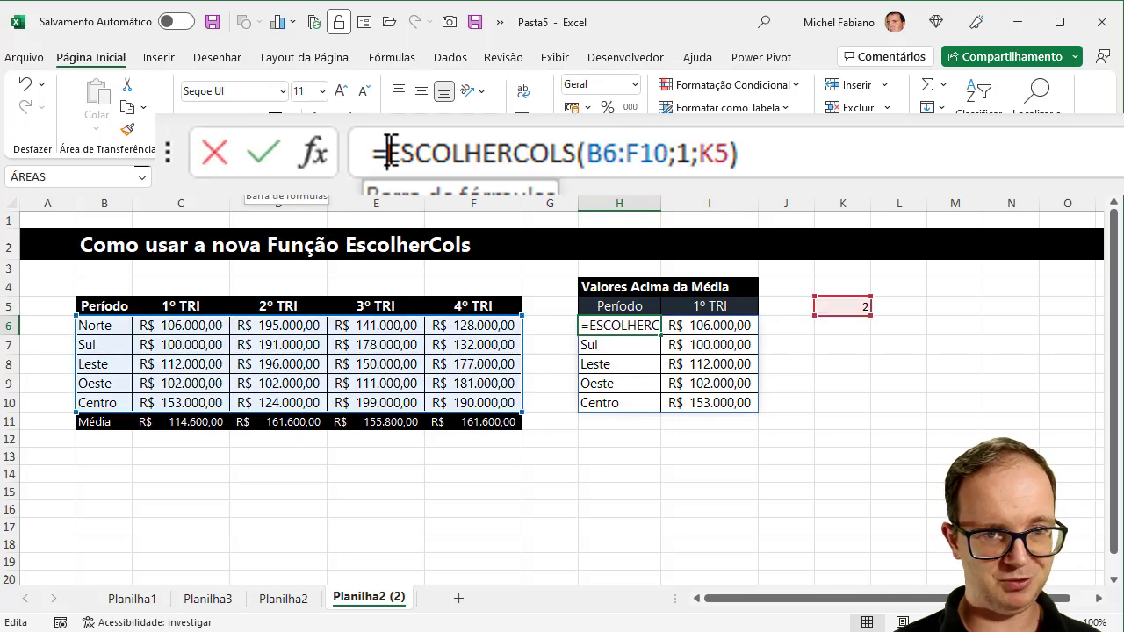
{"action": "type", "text": "filtro"}
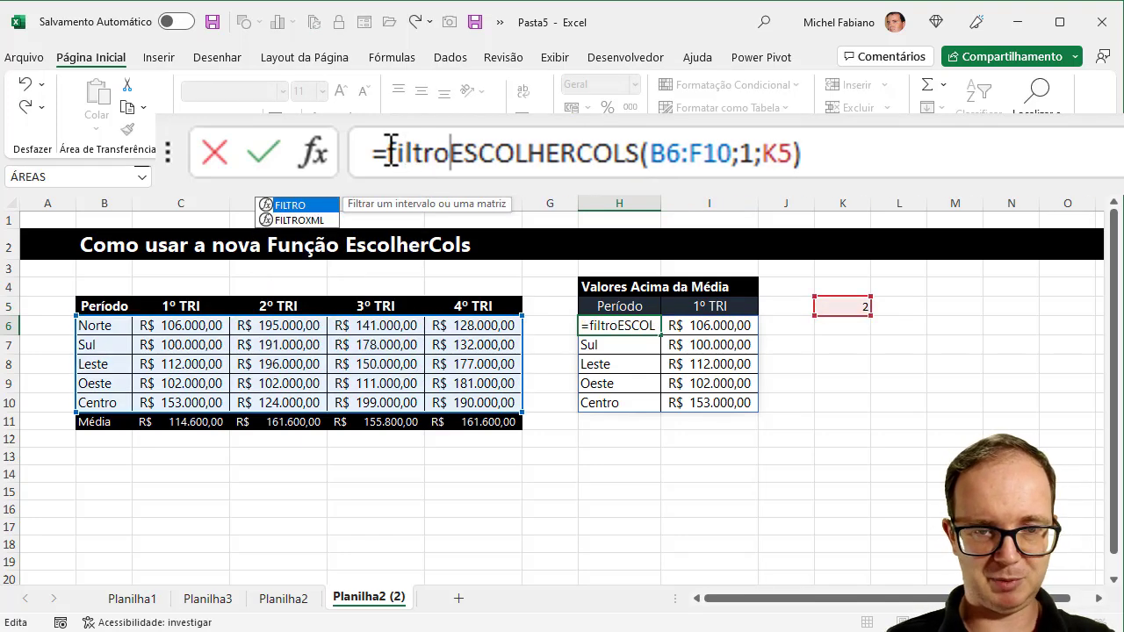
{"action": "type", "text": "("}
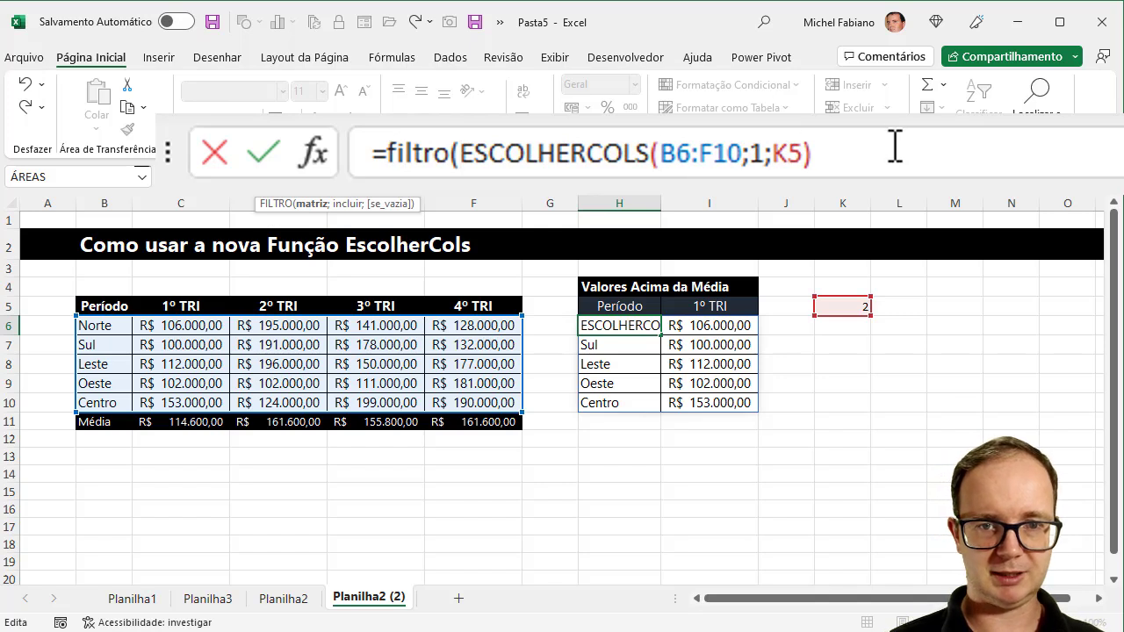
{"action": "left_click", "coordinate": [892, 148]}
{"action": "type", "text": ";"}
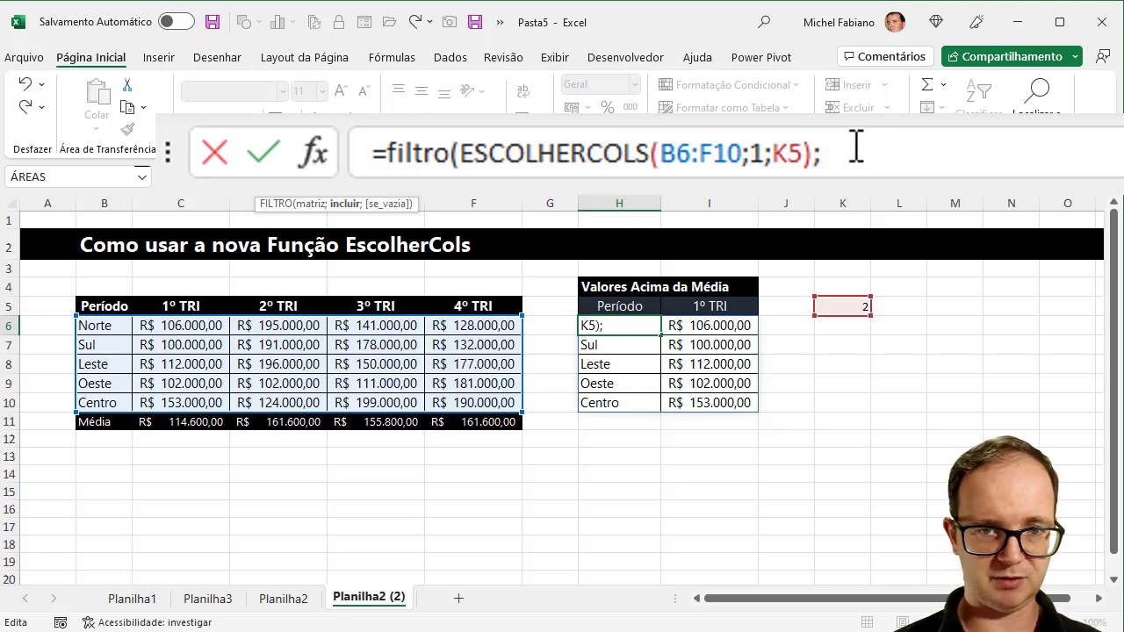
{"action": "type", "text": "escol"}
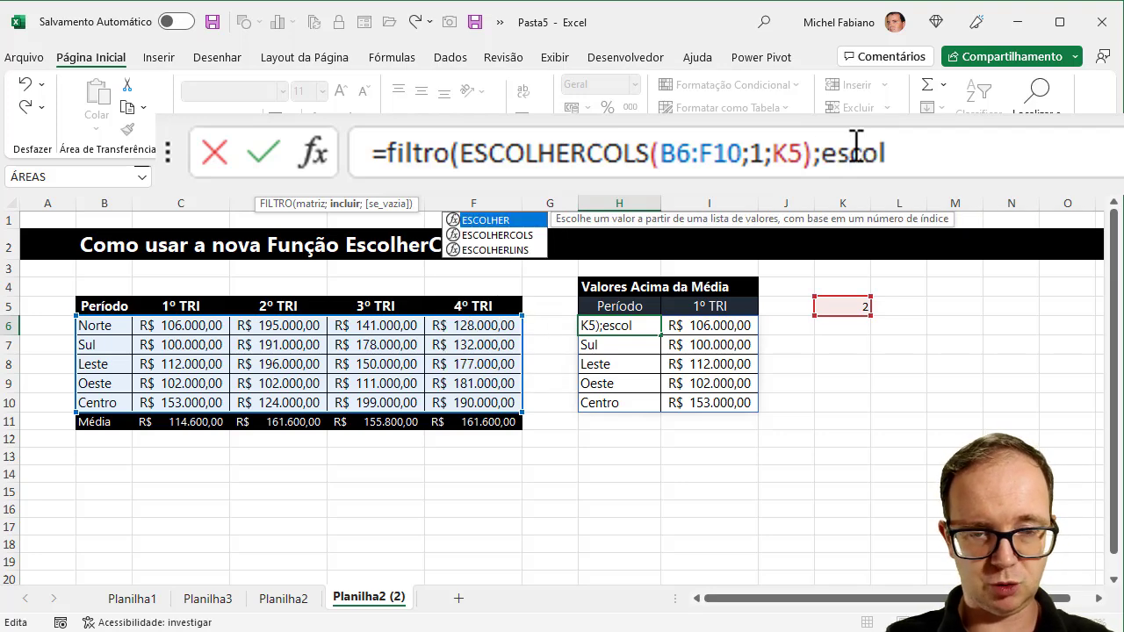
{"action": "type", "text": "herc"}
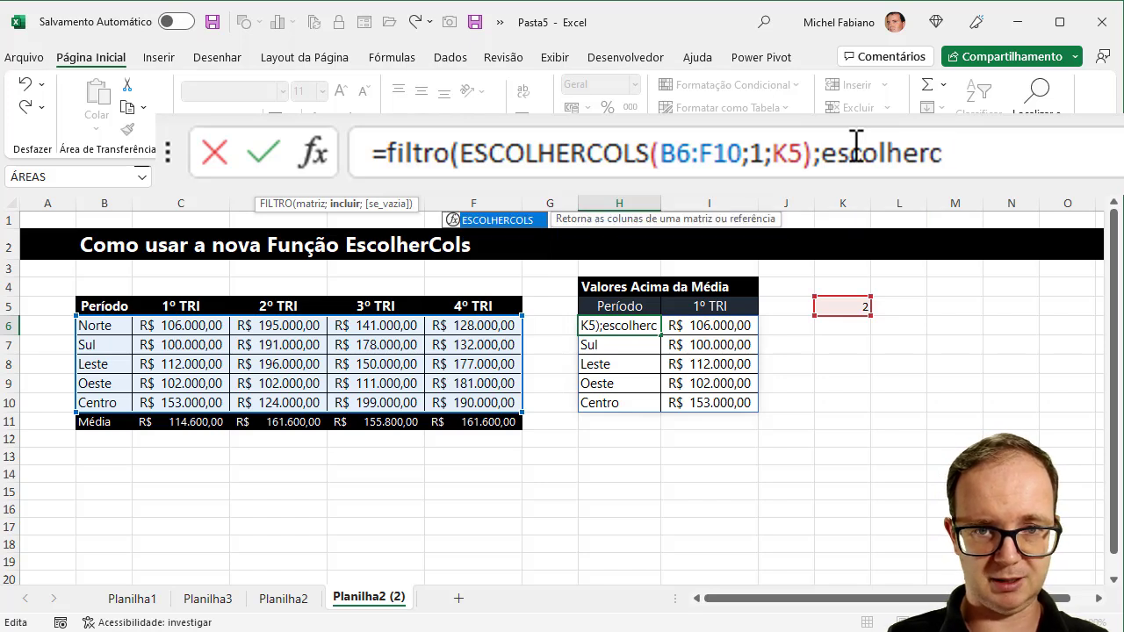
{"action": "type", "text": "ols("}
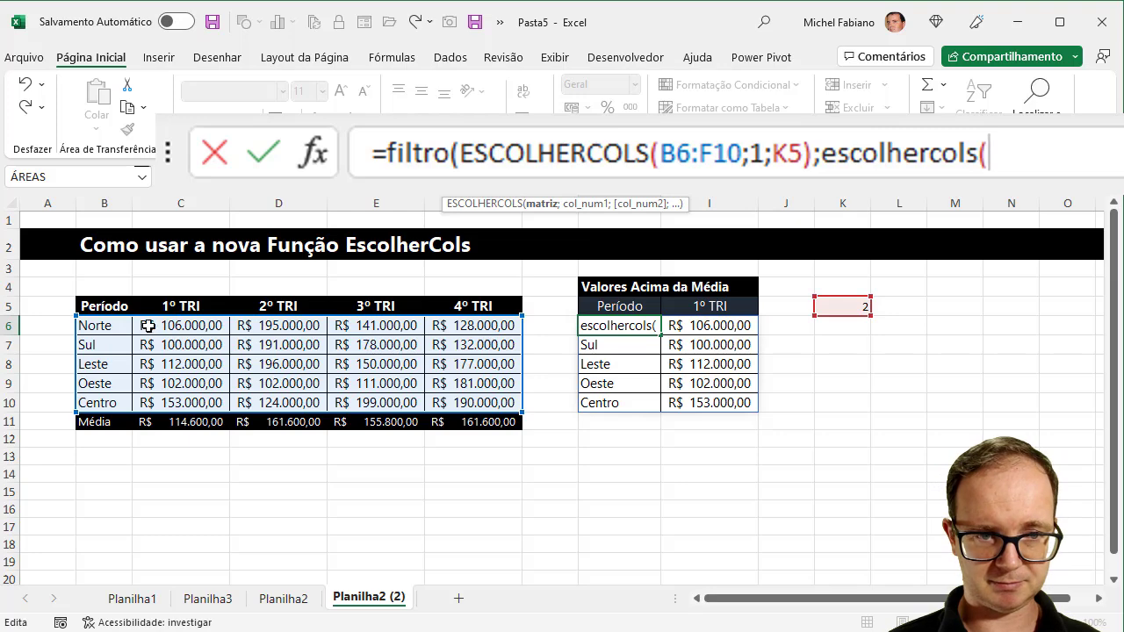
{"action": "left_click_drag", "start_coordinate": [108, 326], "coordinate": [461, 404]}
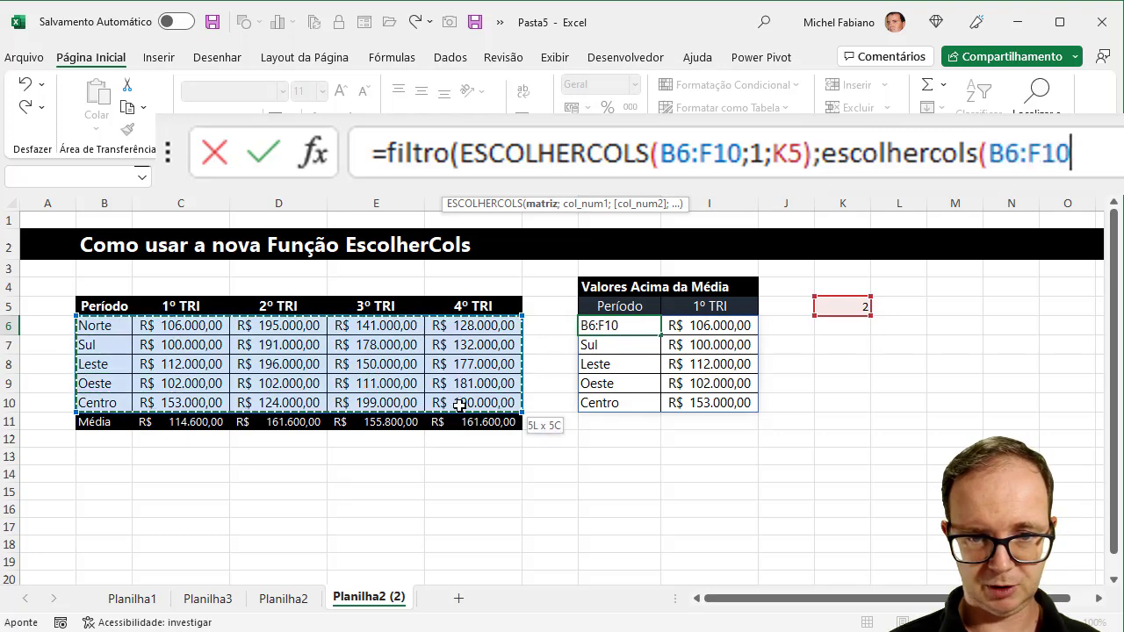
{"action": "type", "text": ";"}
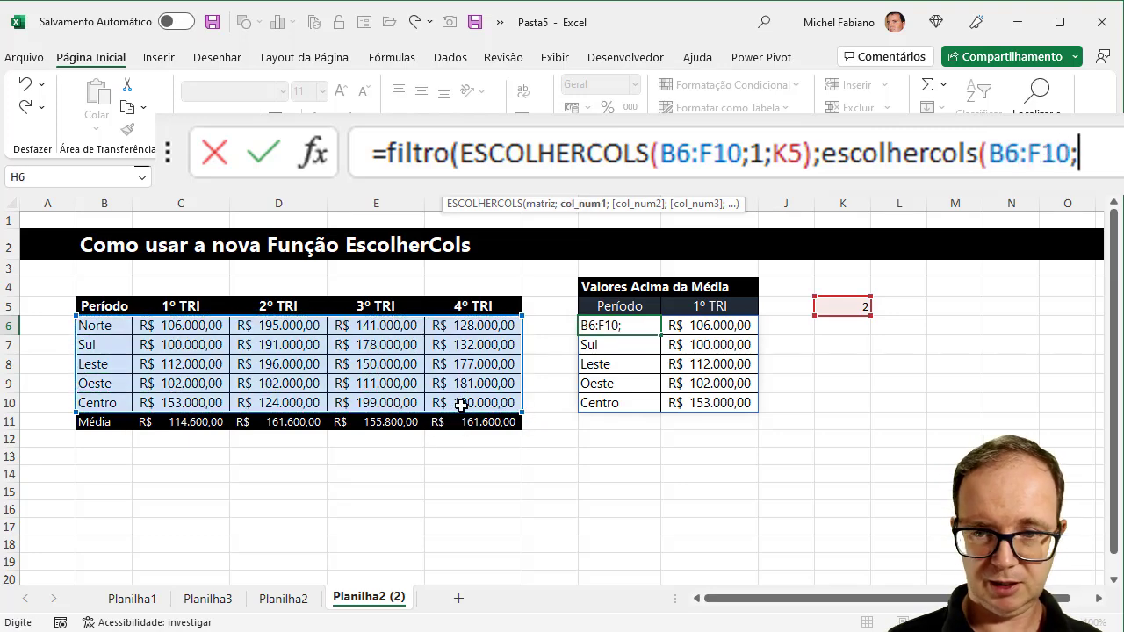
{"action": "left_click", "coordinate": [861, 306]}
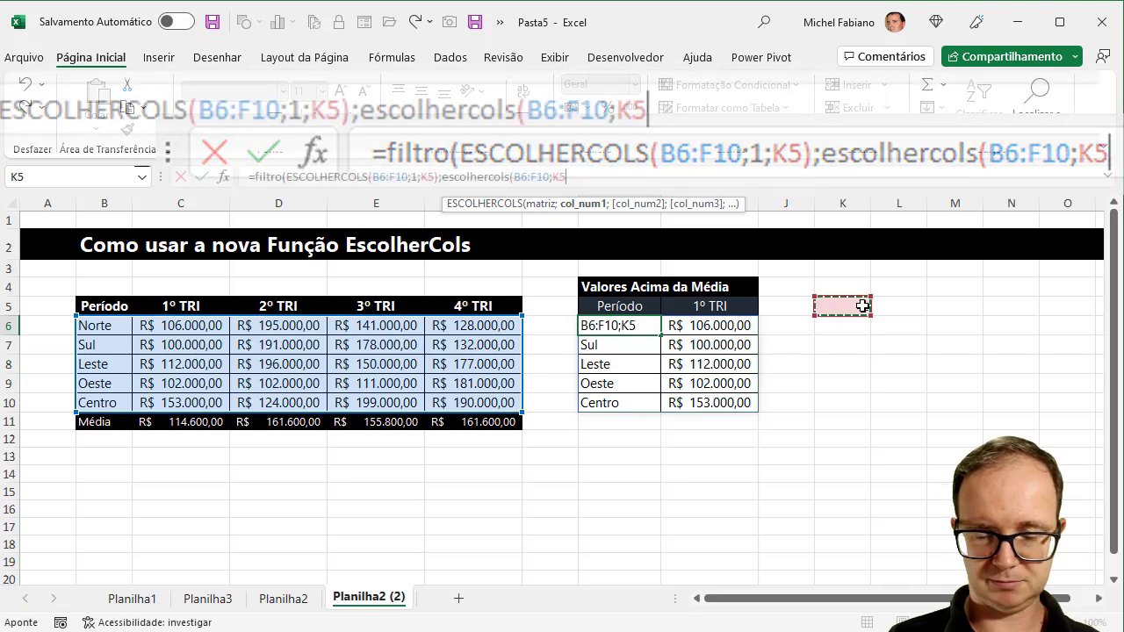
Step: Add the >média comparison by pasting the ESCOLHERCOLS(B6:F10;K5) part, then commit the formula
{"action": "type", "text": ")"}
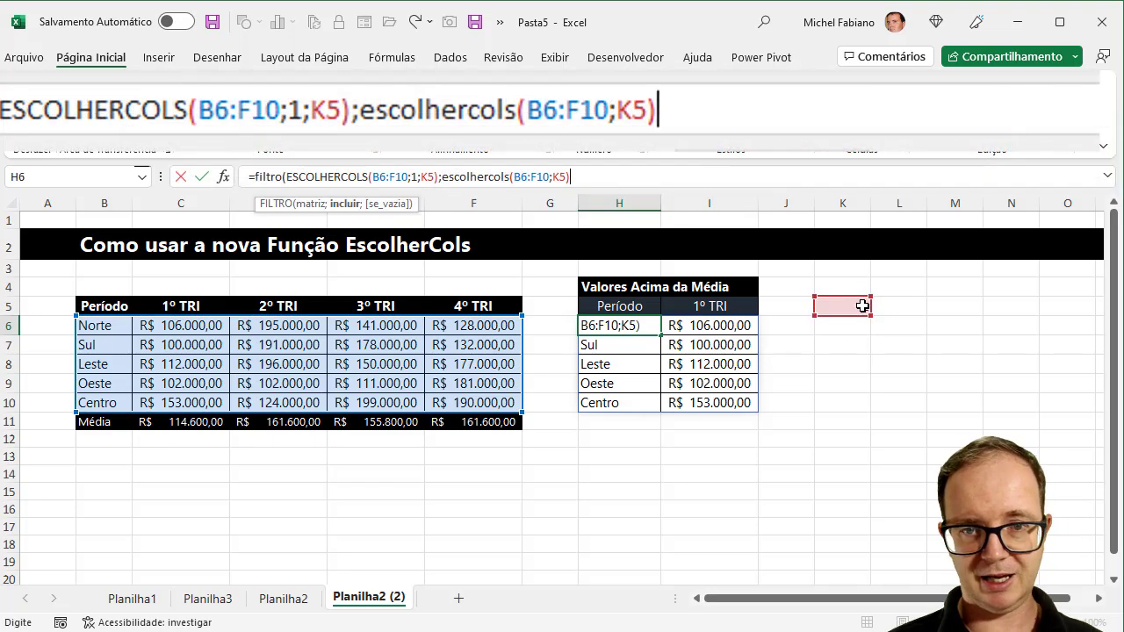
{"action": "type", "text": ">"}
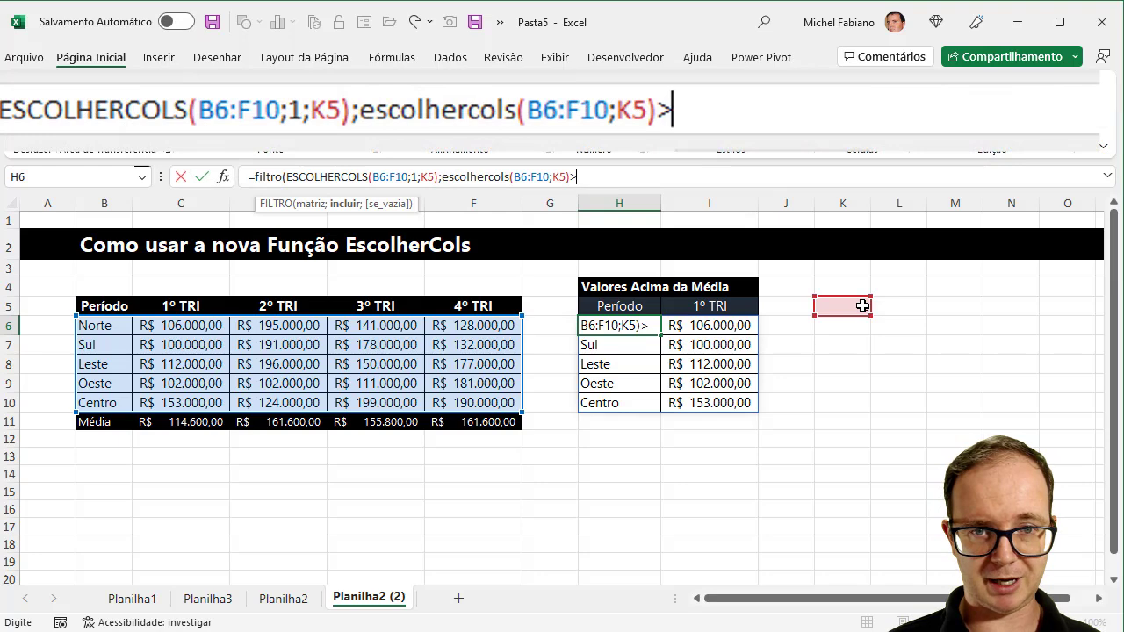
{"action": "type", "text": "méd"}
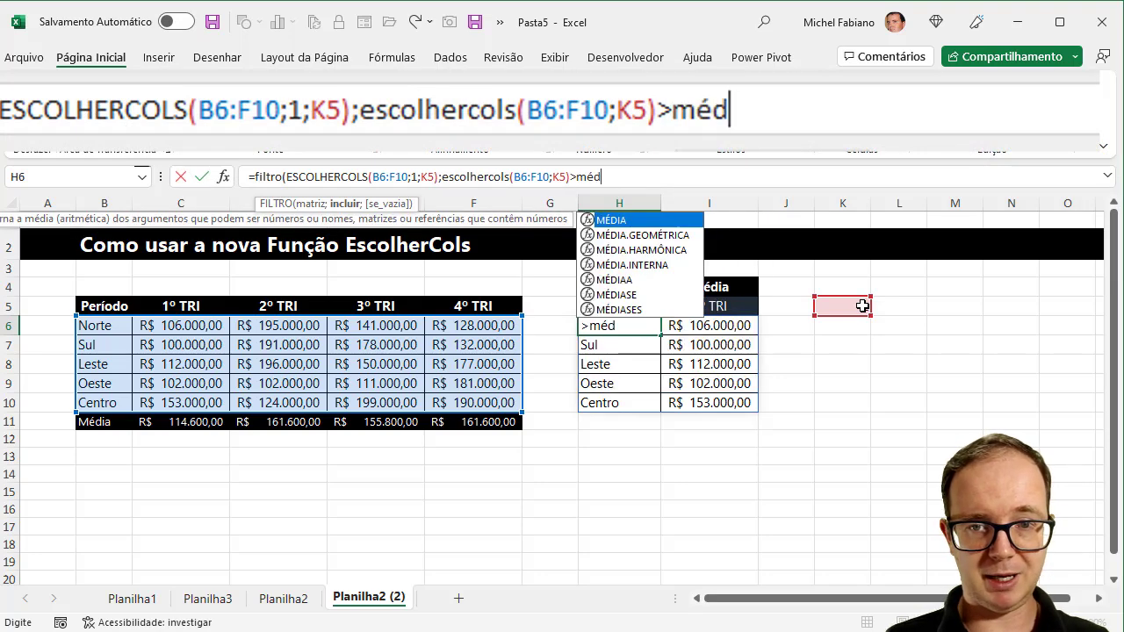
{"action": "type", "text": "ia("}
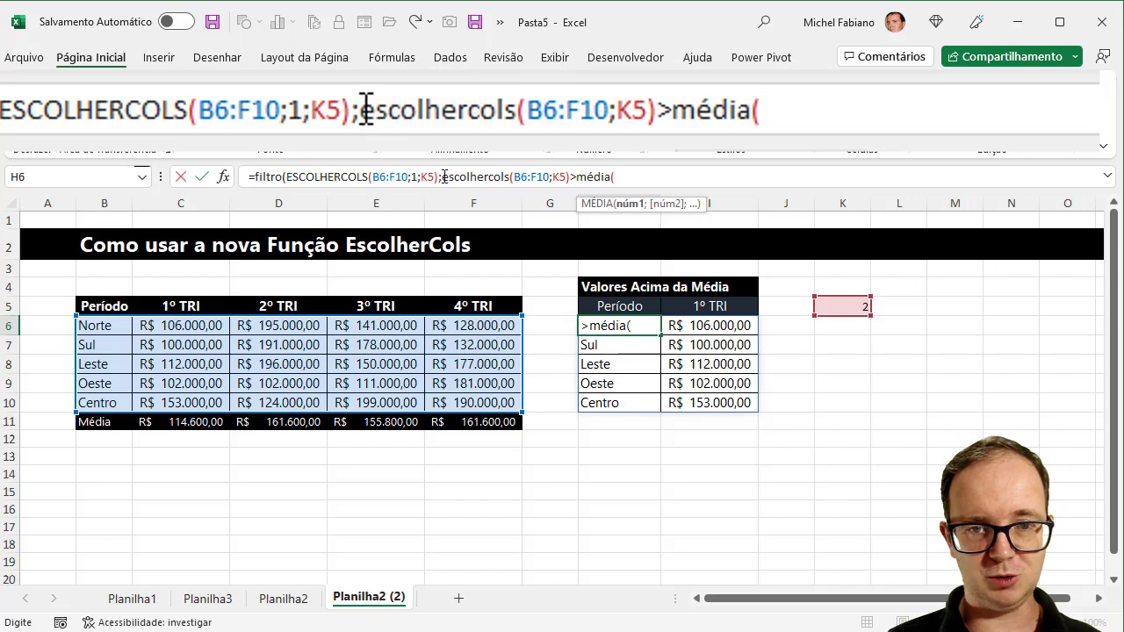
{"action": "left_click_drag", "start_coordinate": [442, 177], "coordinate": [571, 177]}
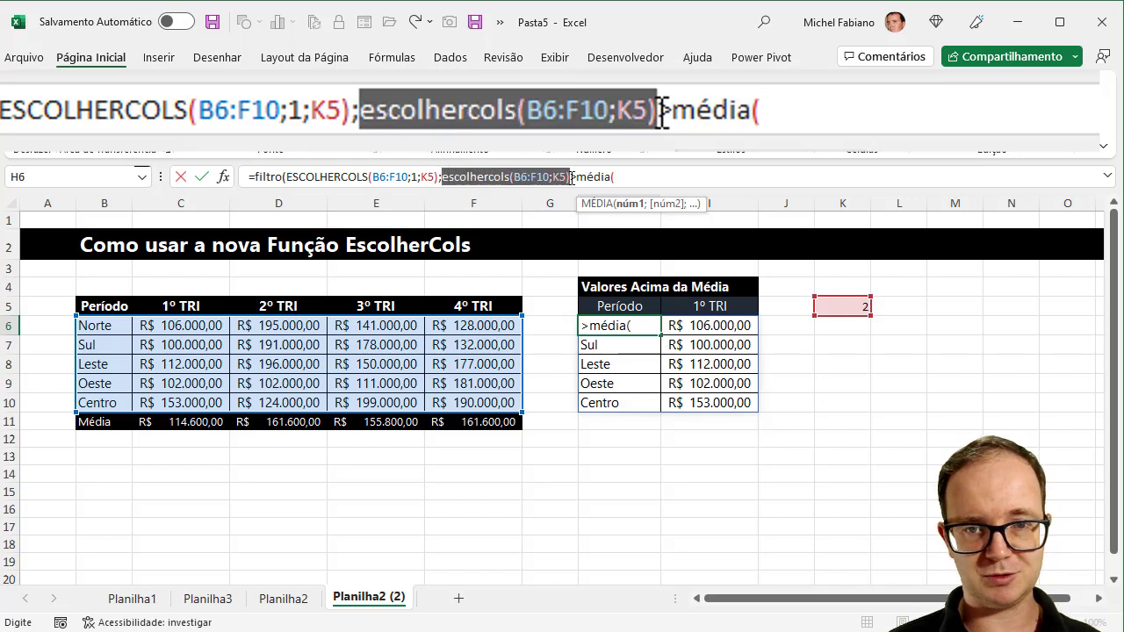
{"action": "left_click", "coordinate": [642, 181]}
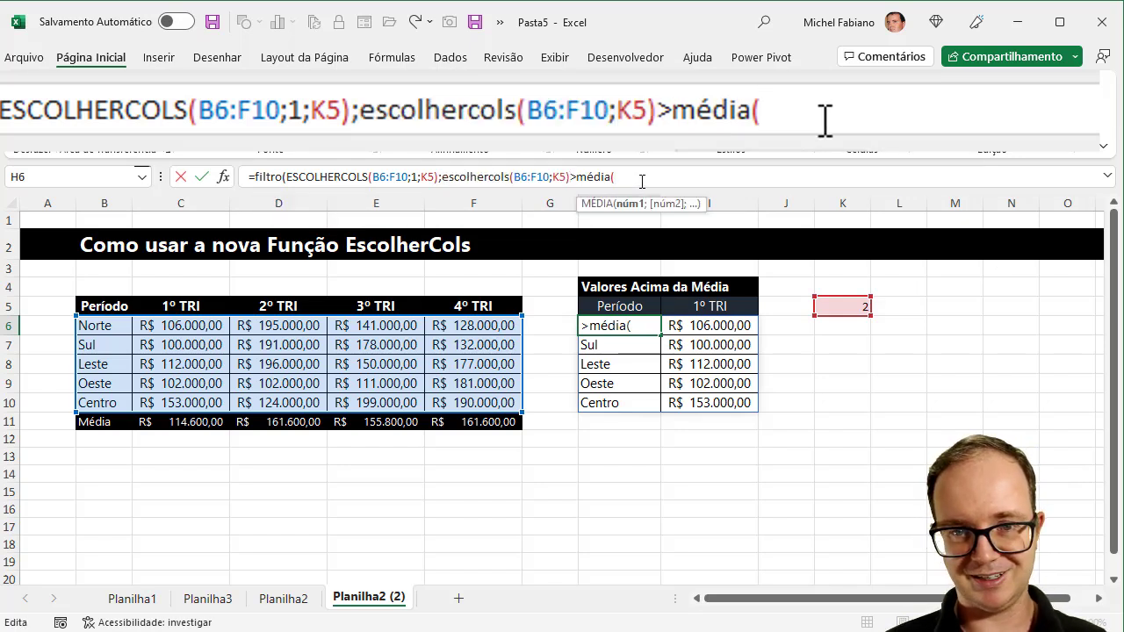
{"action": "key", "text": "BackSpace"}
{"action": "key", "text": "ctrl+v"}
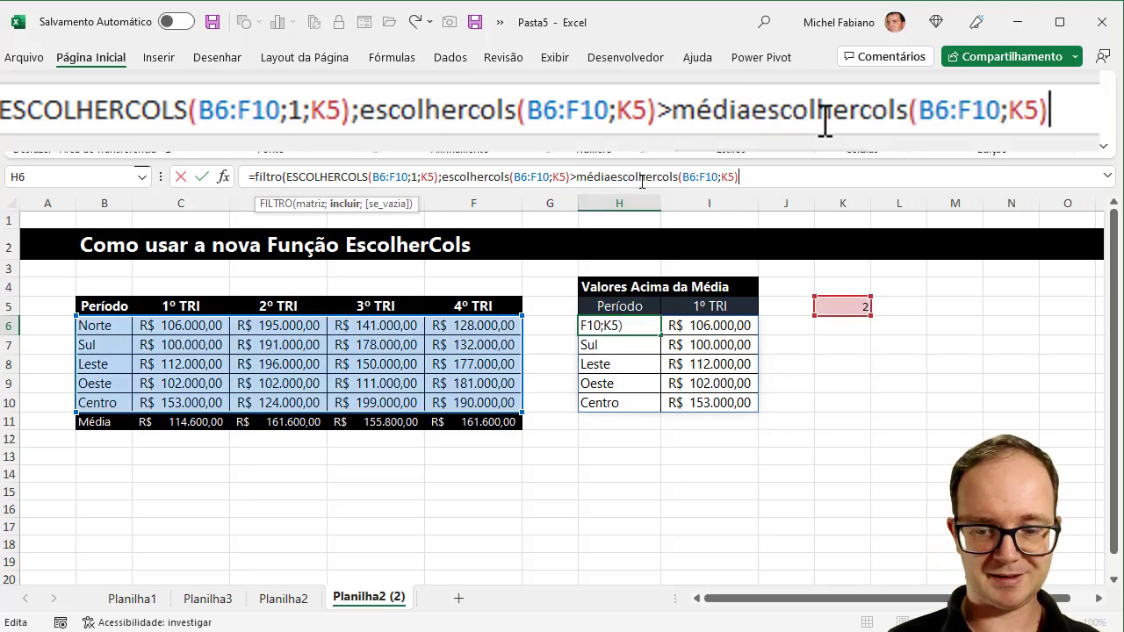
{"action": "type", "text": ")"}
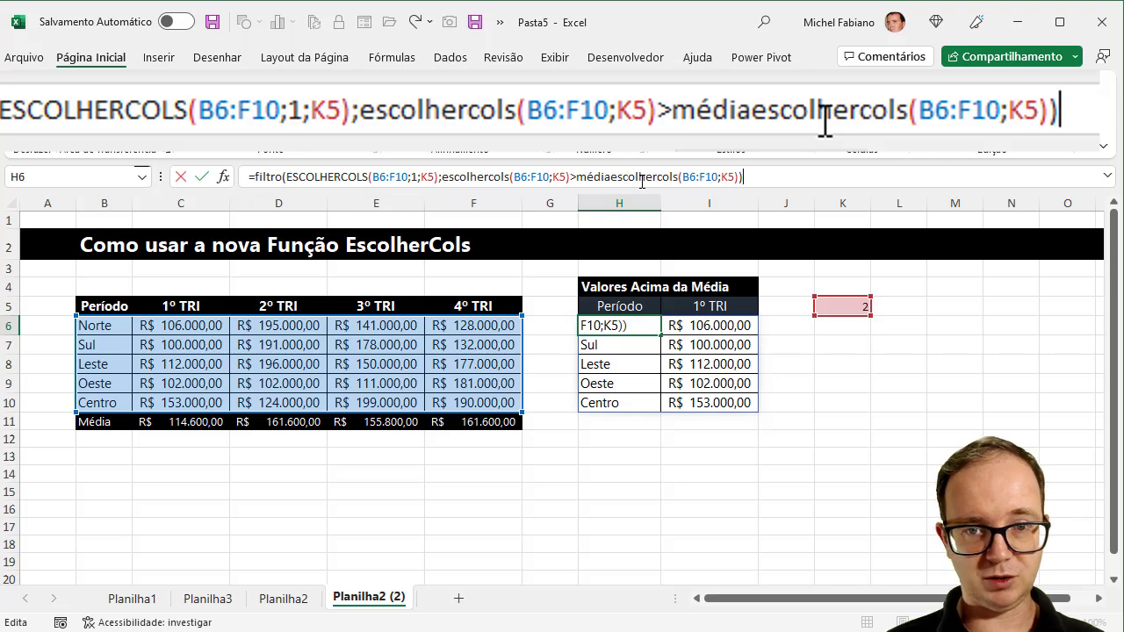
{"action": "key", "text": "Return"}
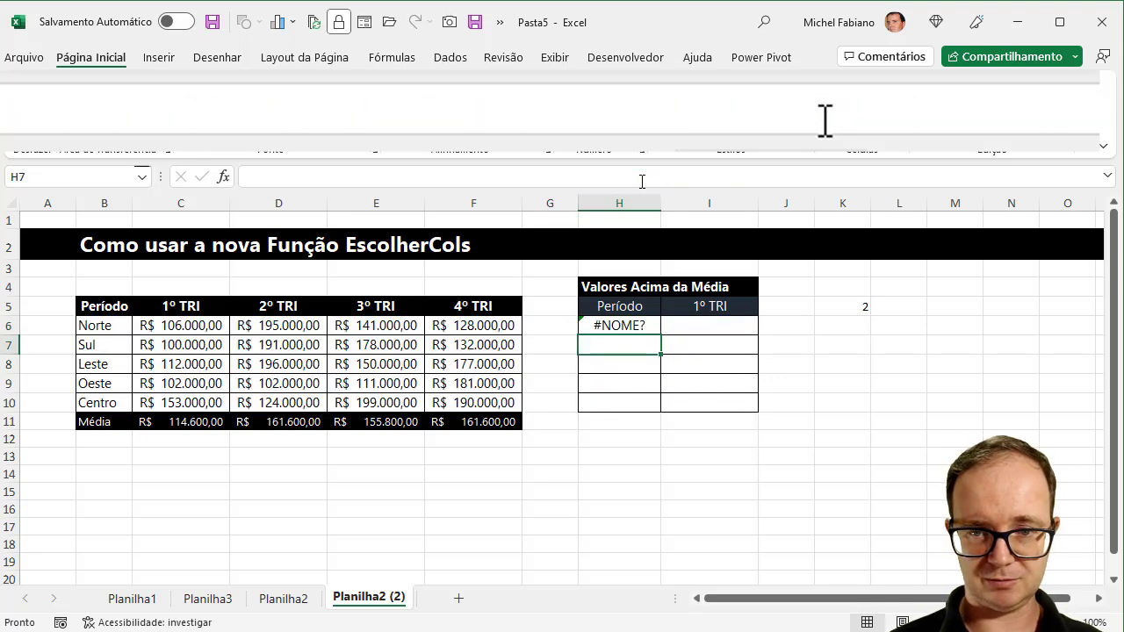
Step: Fix the MÉDIA(...) parentheses in H6 so it lists Centro at R$ 153.000,00 for 1º TRI
{"action": "key", "text": "Up"}
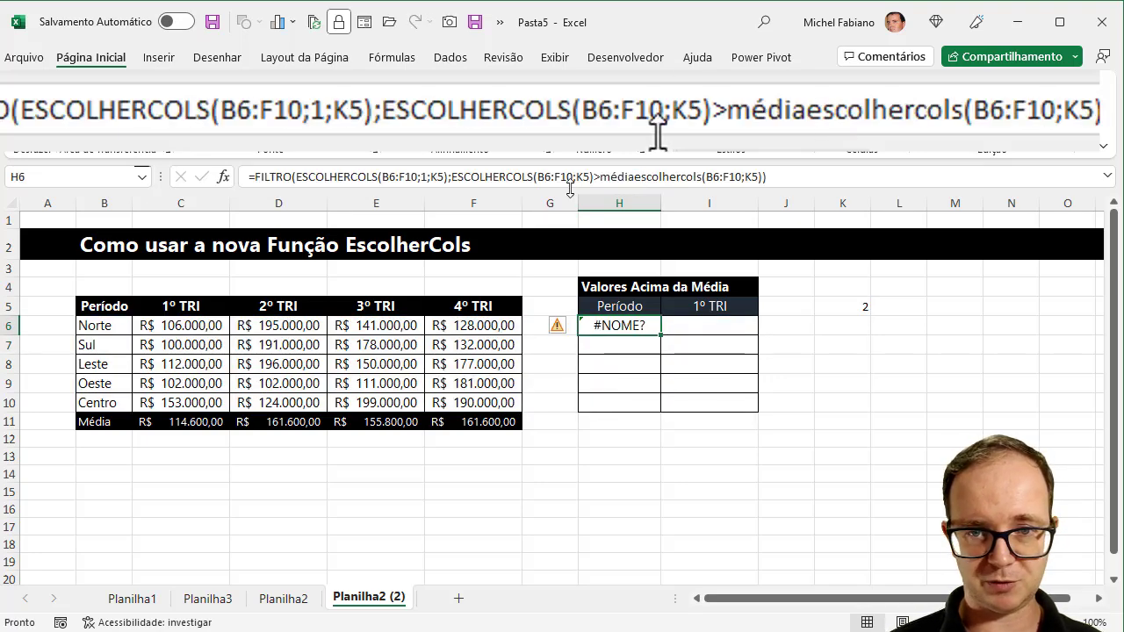
{"action": "left_click", "coordinate": [636, 176]}
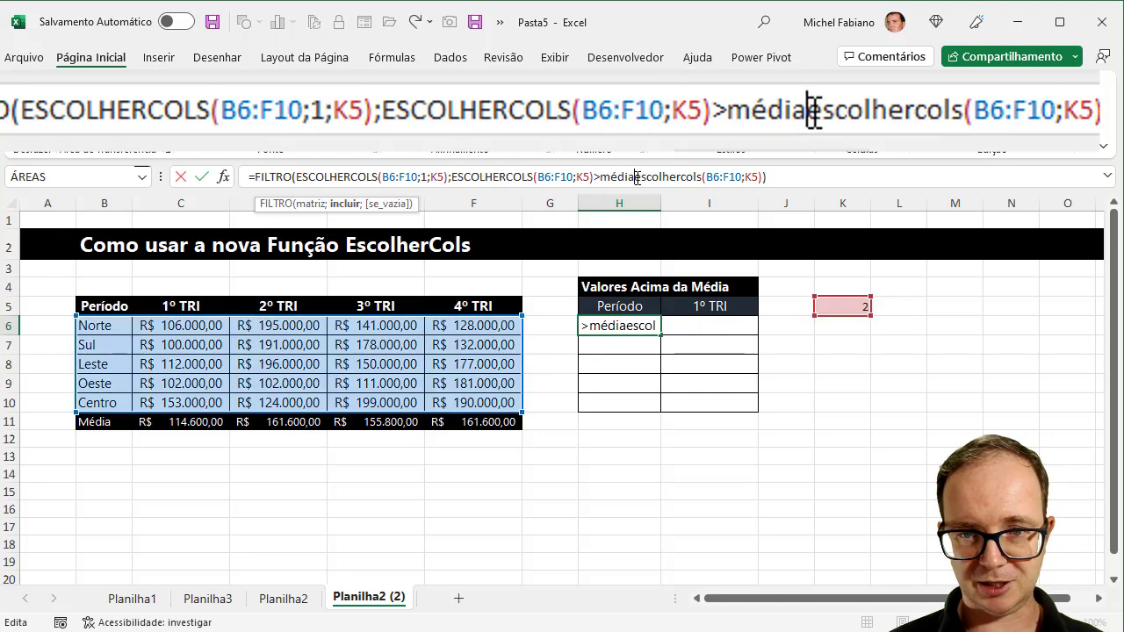
{"action": "type", "text": "("}
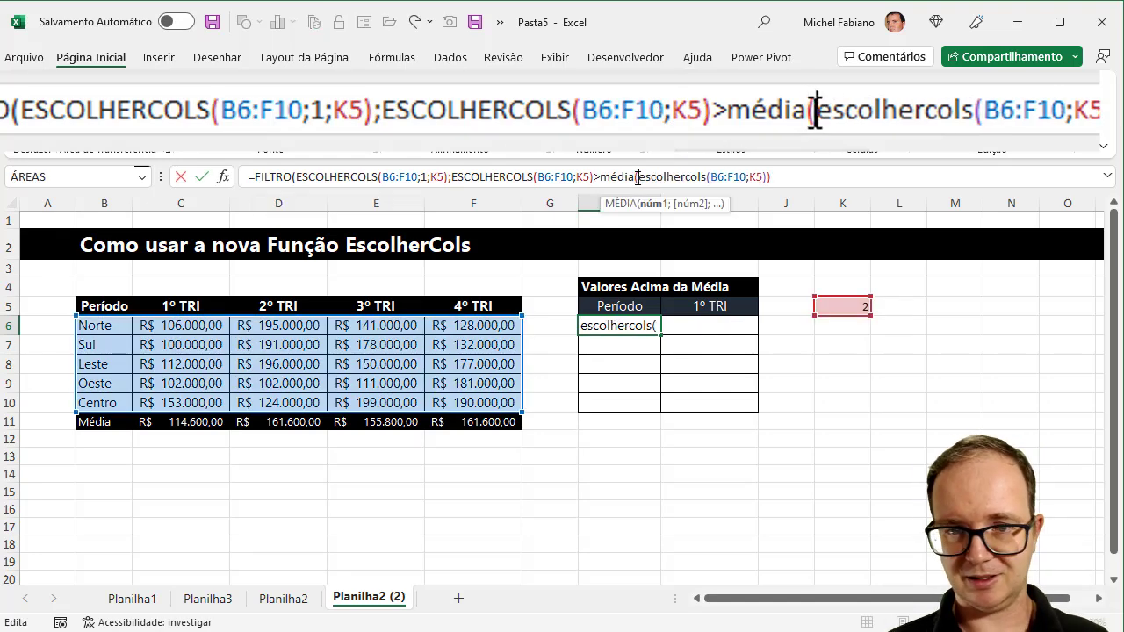
{"action": "left_click", "coordinate": [788, 176]}
{"action": "type", "text": ")"}
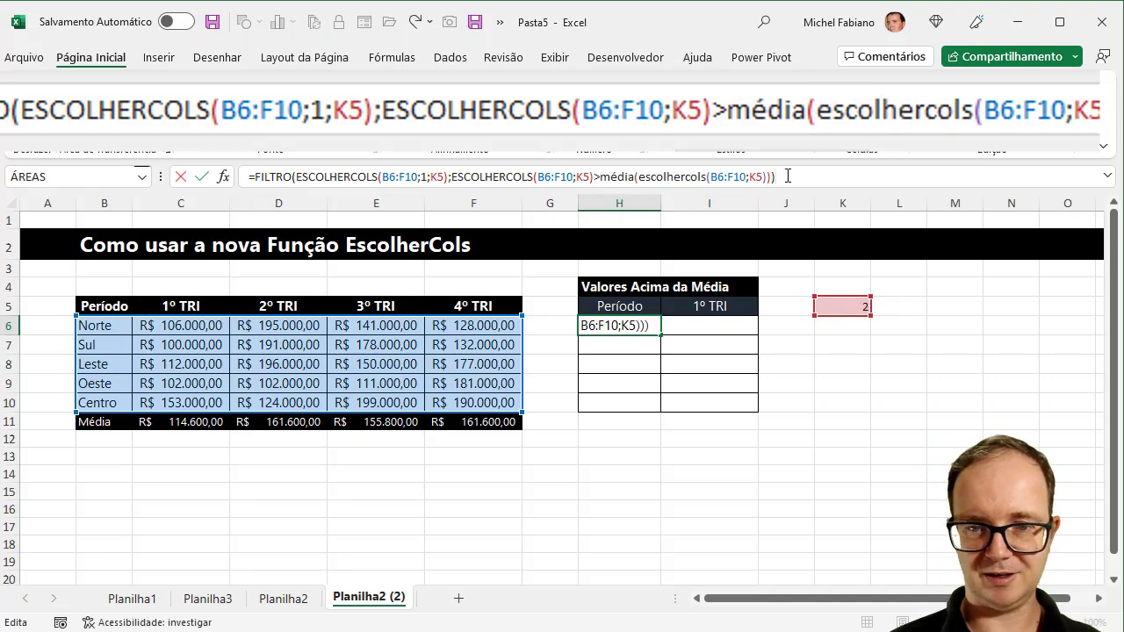
{"action": "key", "text": "Return"}
{"action": "key", "text": "Up"}
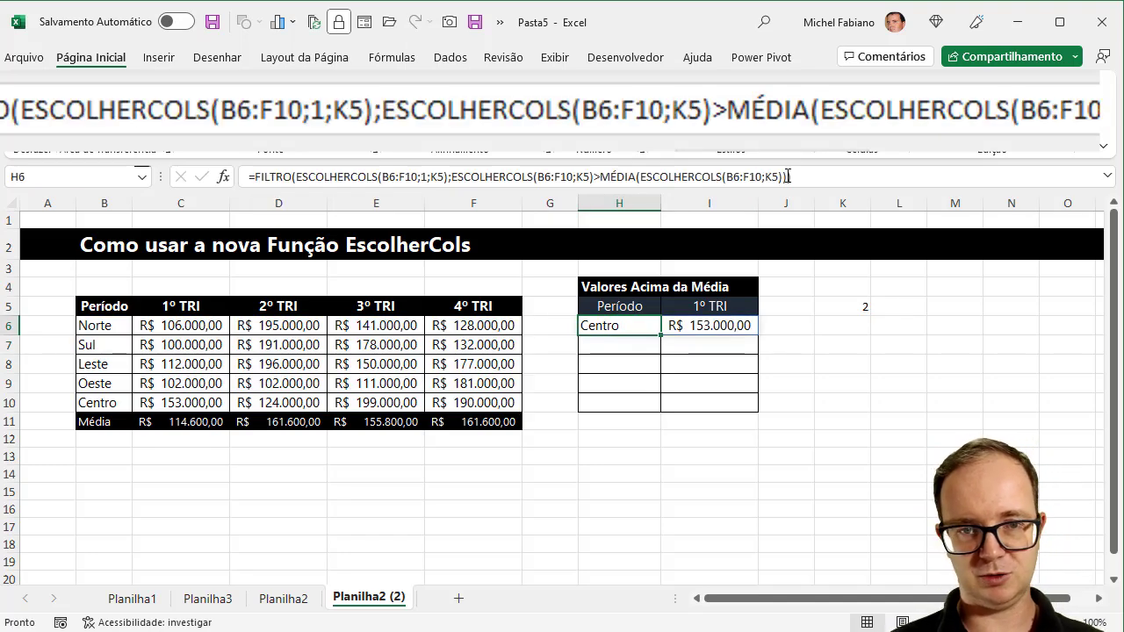
{"action": "left_click", "coordinate": [730, 307]}
{"action": "left_click", "coordinate": [766, 307]}
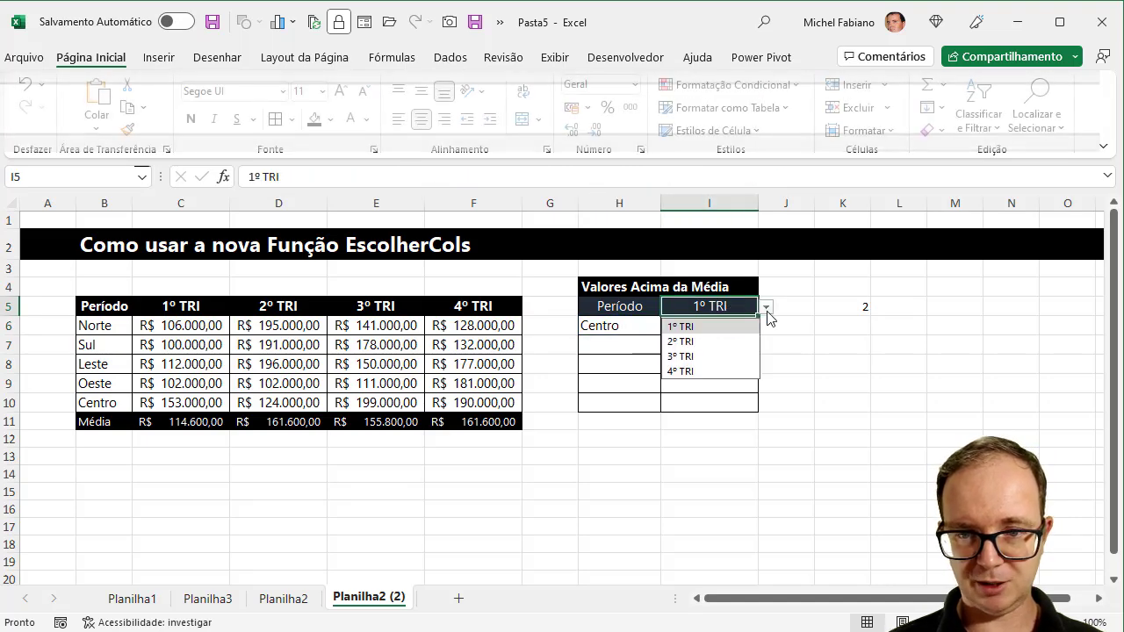
{"action": "left_click", "coordinate": [698, 342]}
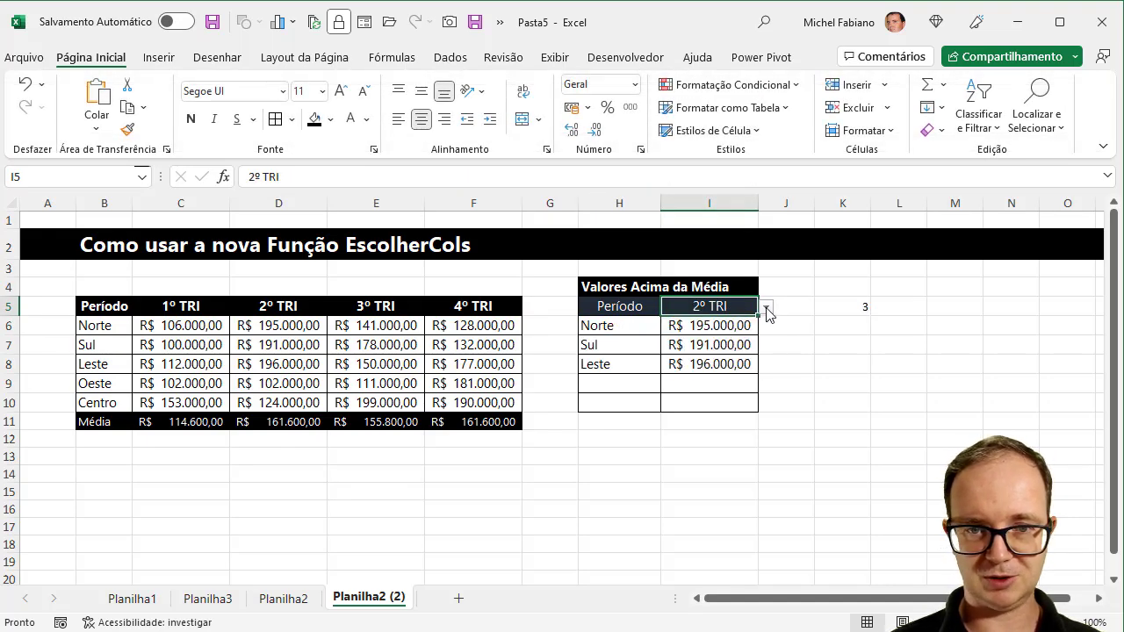
{"action": "left_click", "coordinate": [766, 307]}
{"action": "left_click", "coordinate": [681, 356]}
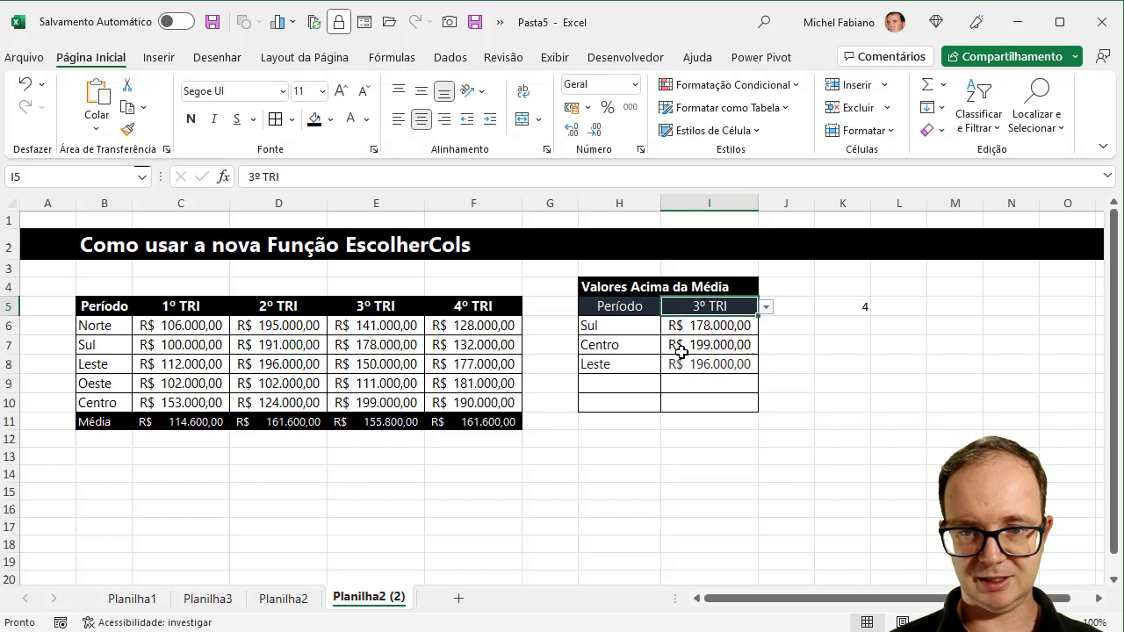
{"action": "left_click", "coordinate": [766, 307]}
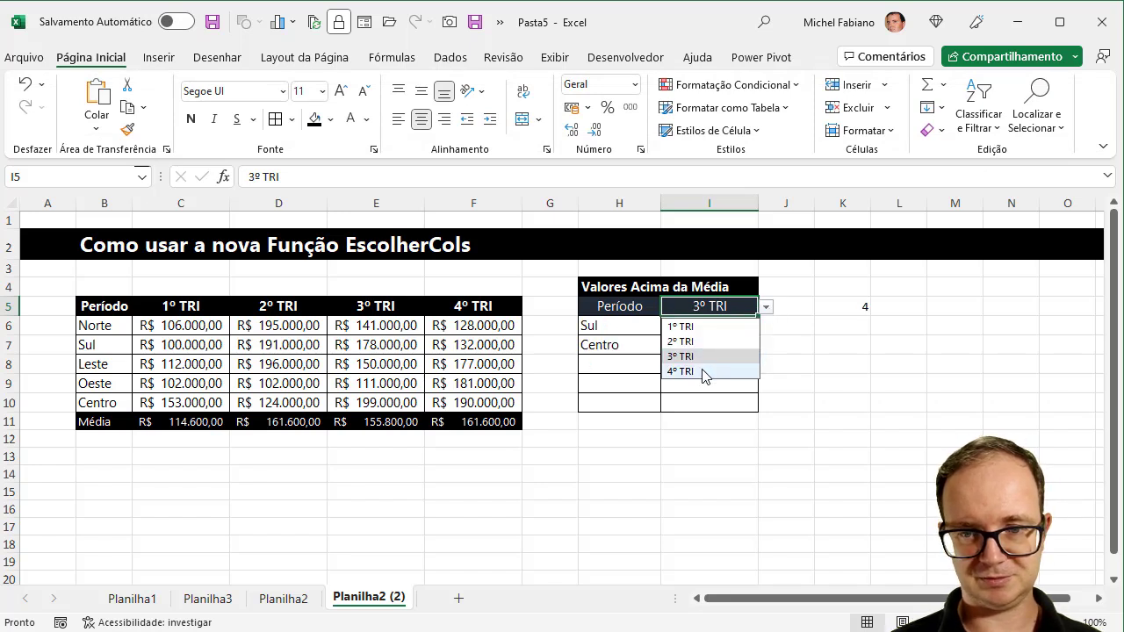
{"action": "left_click", "coordinate": [707, 369]}
{"action": "left_click", "coordinate": [767, 308]}
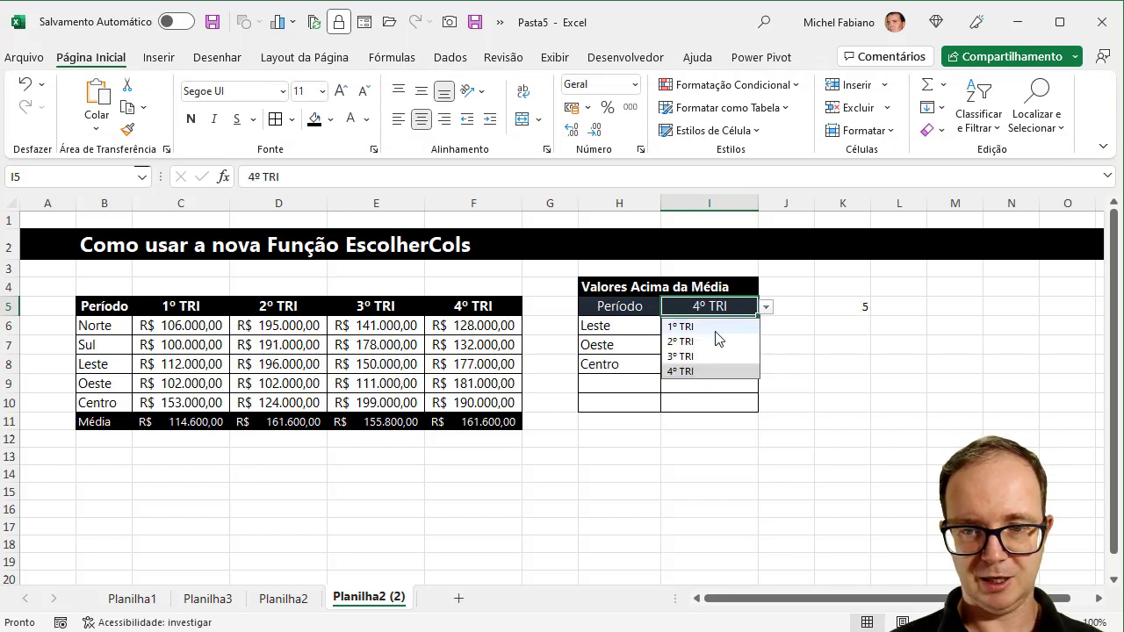
{"action": "left_click", "coordinate": [714, 322]}
{"action": "left_click", "coordinate": [703, 326]}
{"action": "left_click", "coordinate": [638, 326]}
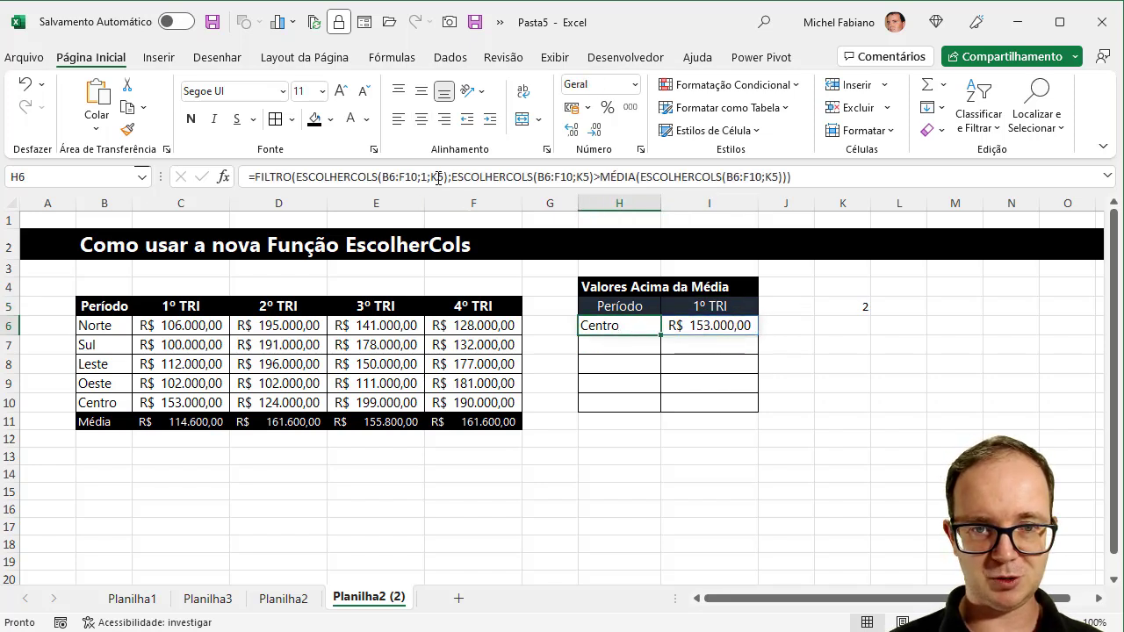
{"action": "left_click", "coordinate": [863, 304]}
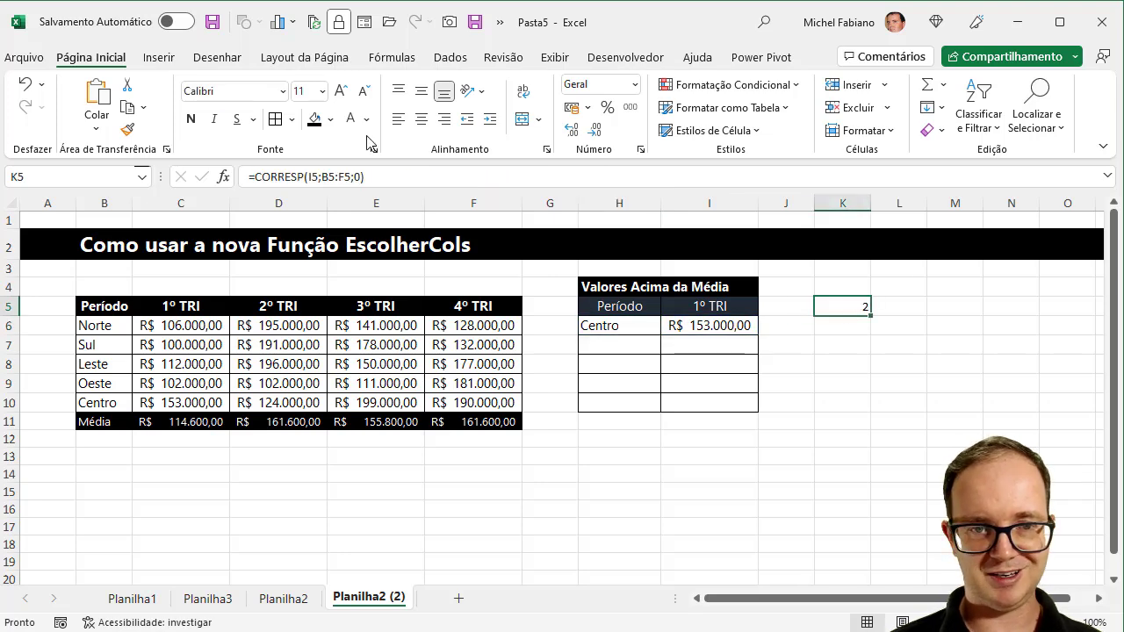
Step: In H6, replace the first ESCOLHERCOLS's K5 reference with CORRESP(I5;B5:F5;0)
{"action": "left_click", "coordinate": [370, 176]}
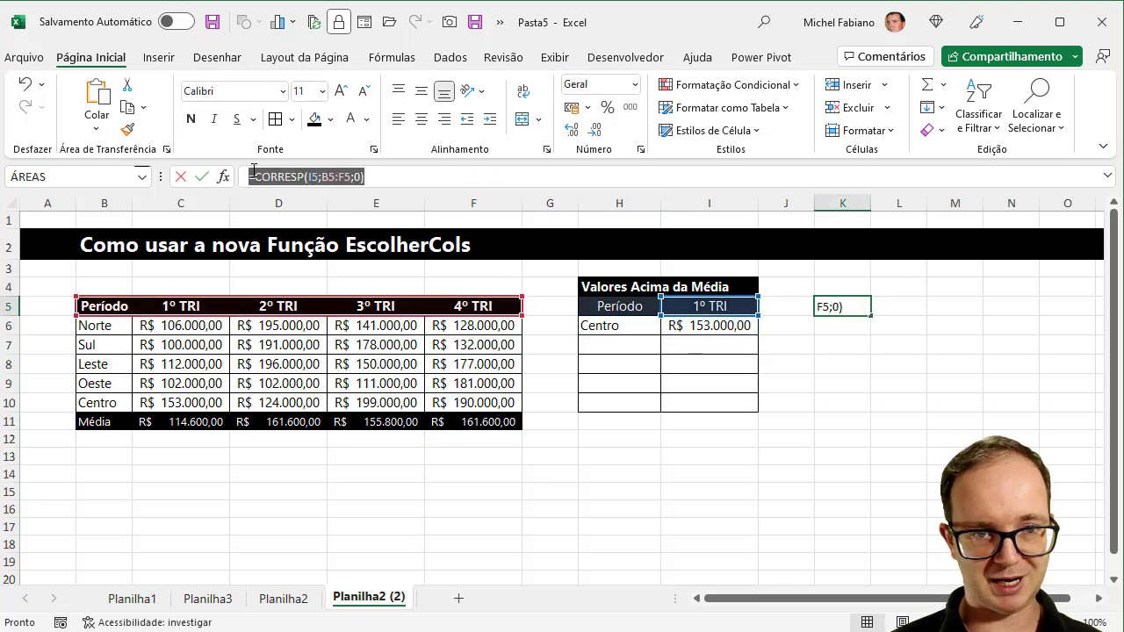
{"action": "key", "text": "Escape"}
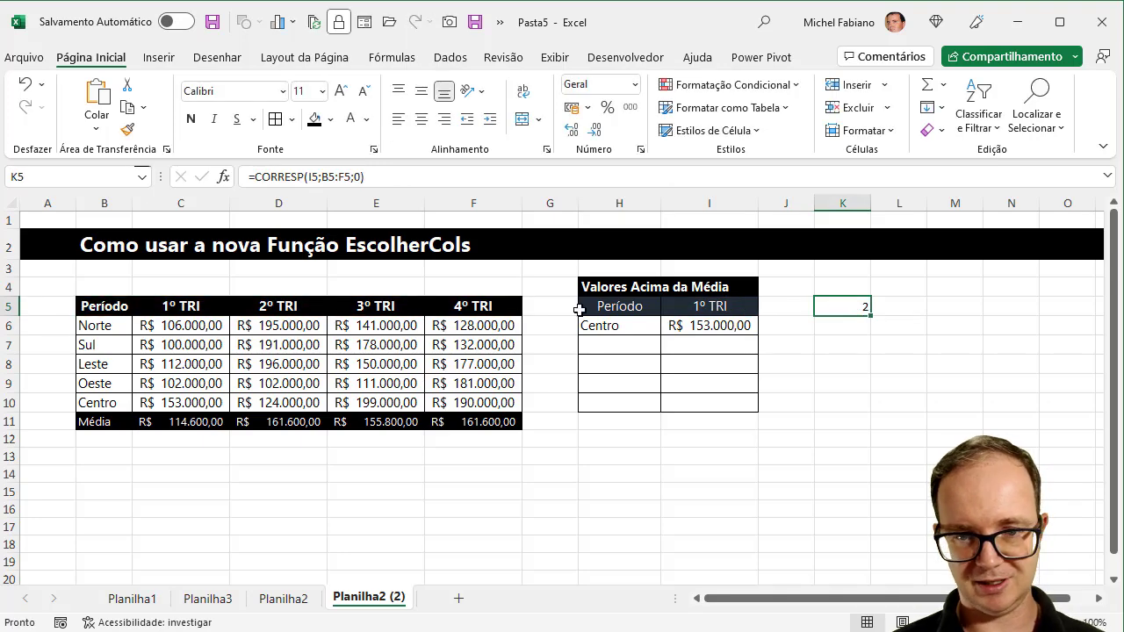
{"action": "left_click", "coordinate": [625, 325]}
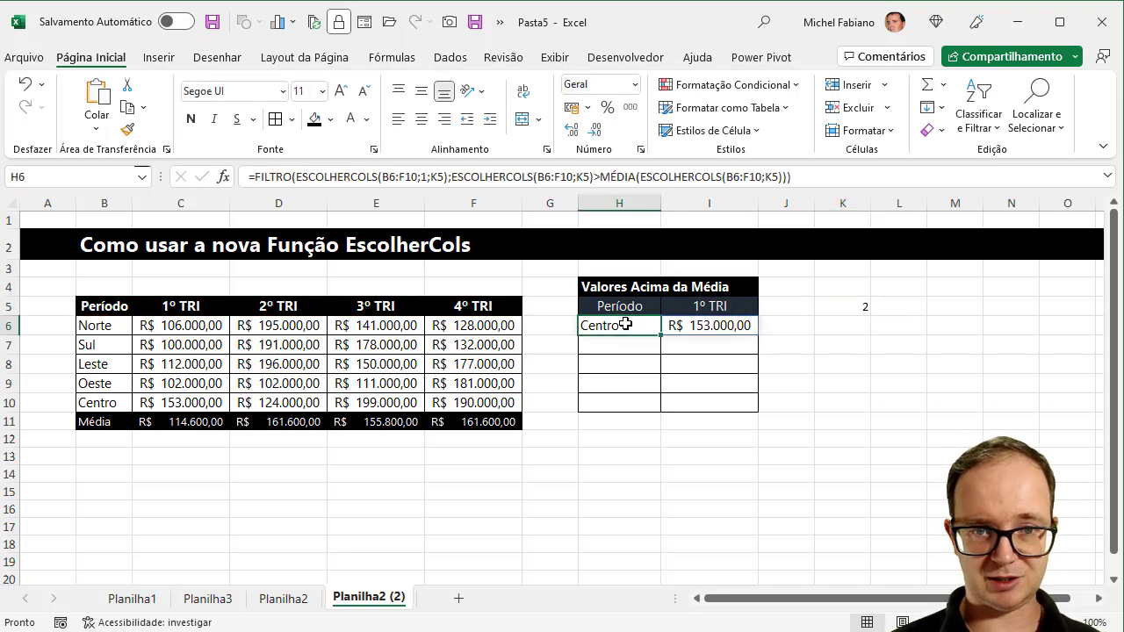
{"action": "left_click", "coordinate": [444, 177]}
{"action": "key", "text": "BackSpace"}
{"action": "key", "text": "BackSpace"}
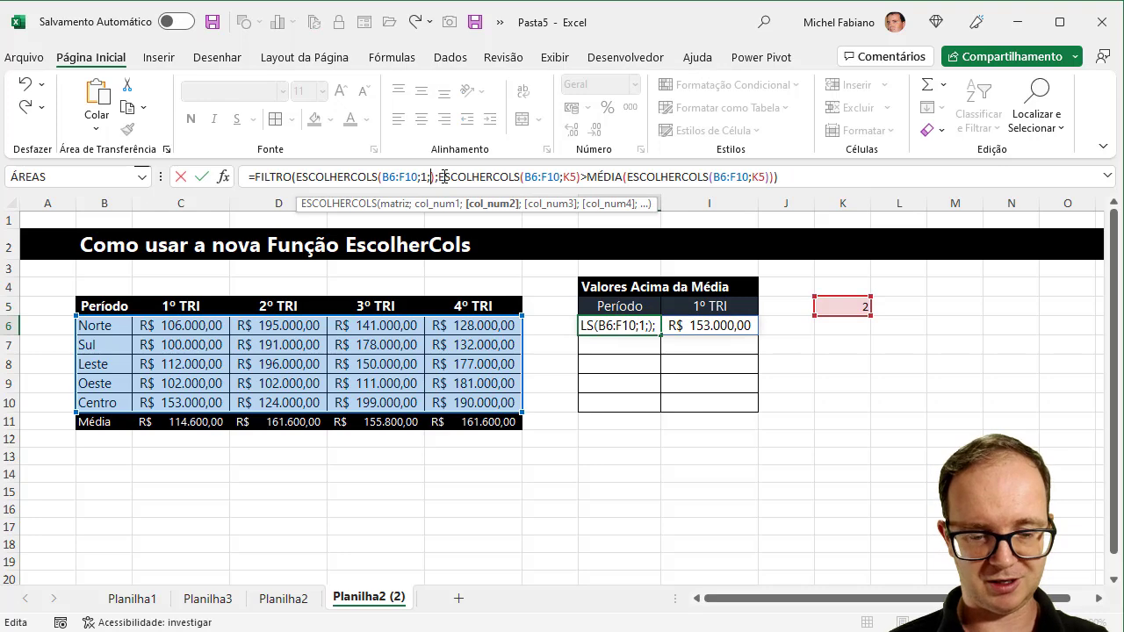
{"action": "type", "text": "CORRESP(I5;B5:F5;0)"}
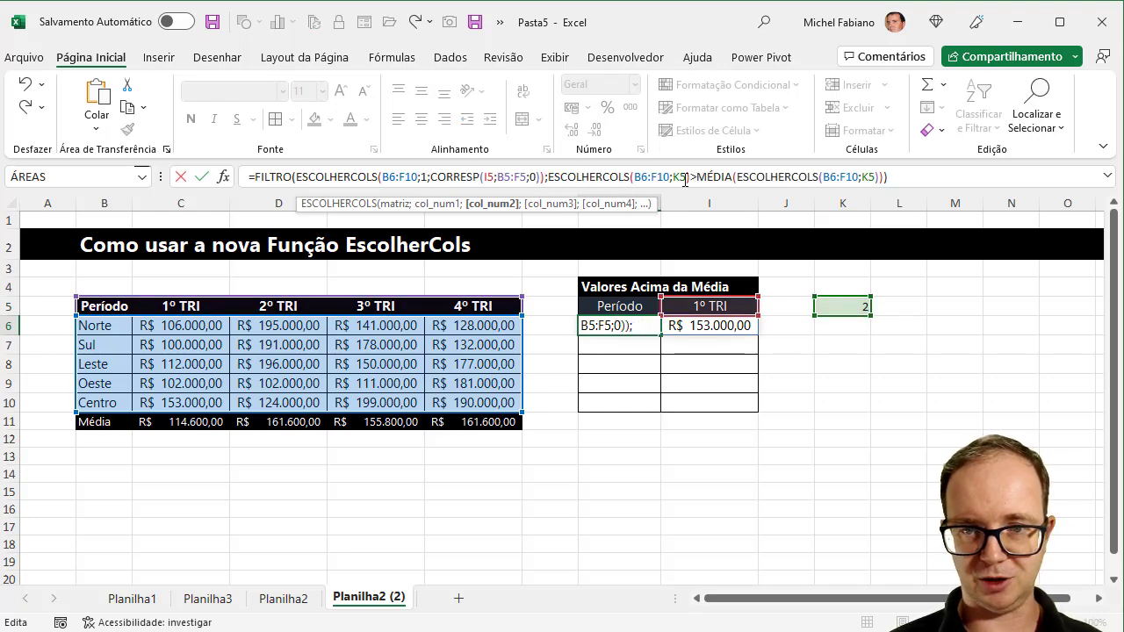
Step: Paste CORRESP(I5;B5:F5;0) over the two remaining K5 references and commit the formula
{"action": "double_click", "coordinate": [685, 179]}
{"action": "type", "text": "CORRESP(I5;B5:F5;0)"}
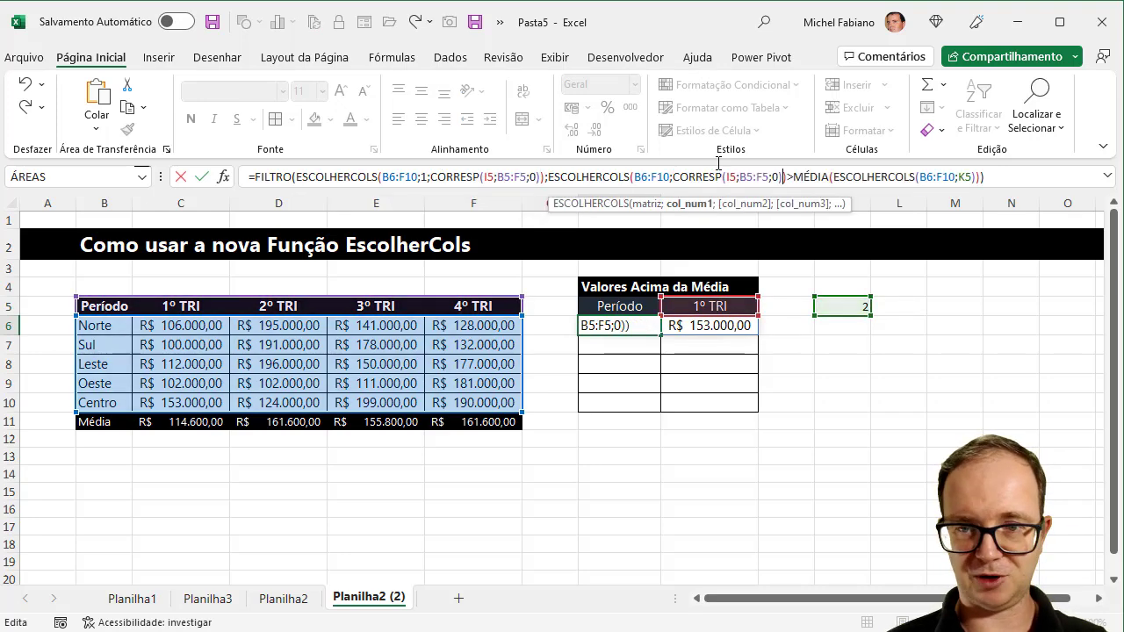
{"action": "double_click", "coordinate": [971, 179]}
{"action": "type", "text": "CORRESP(I5;B5:F5;0)"}
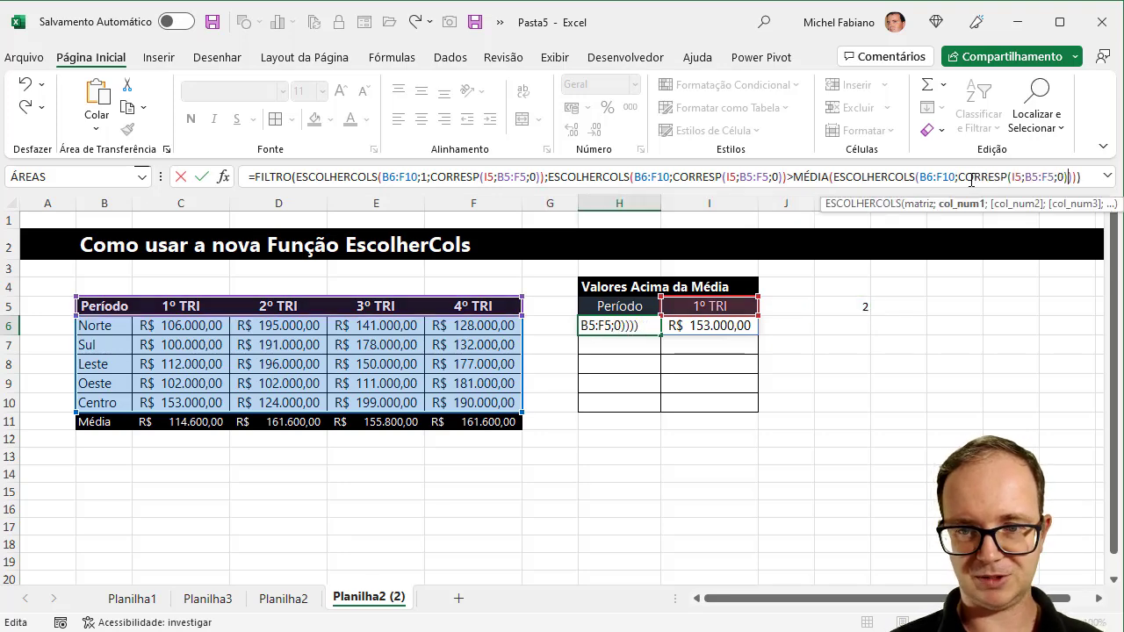
{"action": "key", "text": "Return"}
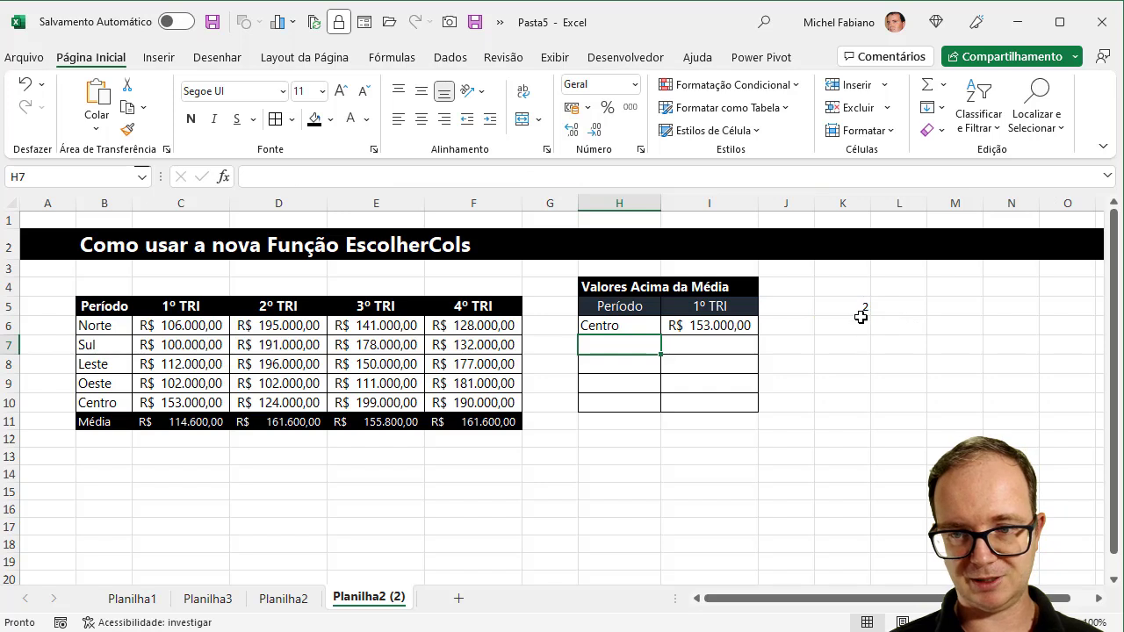
{"action": "left_click", "coordinate": [857, 308]}
Step: Clear helper cell K5 and switch the I5 quarter to 3º TRI
{"action": "key", "text": "Delete"}
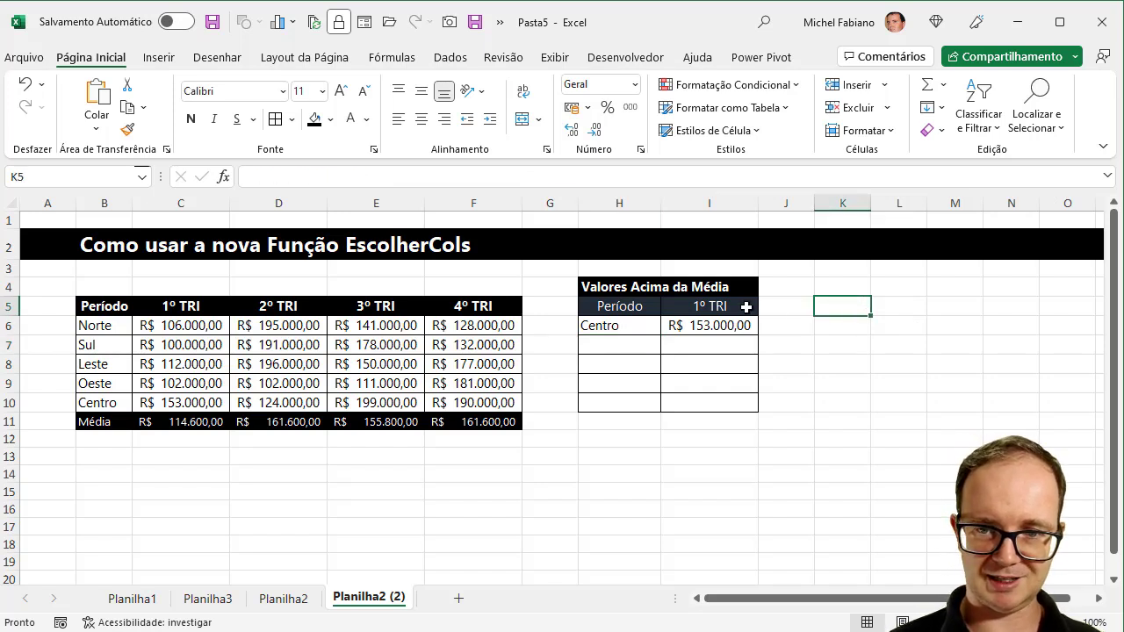
{"action": "left_click", "coordinate": [745, 305]}
{"action": "left_click", "coordinate": [766, 307]}
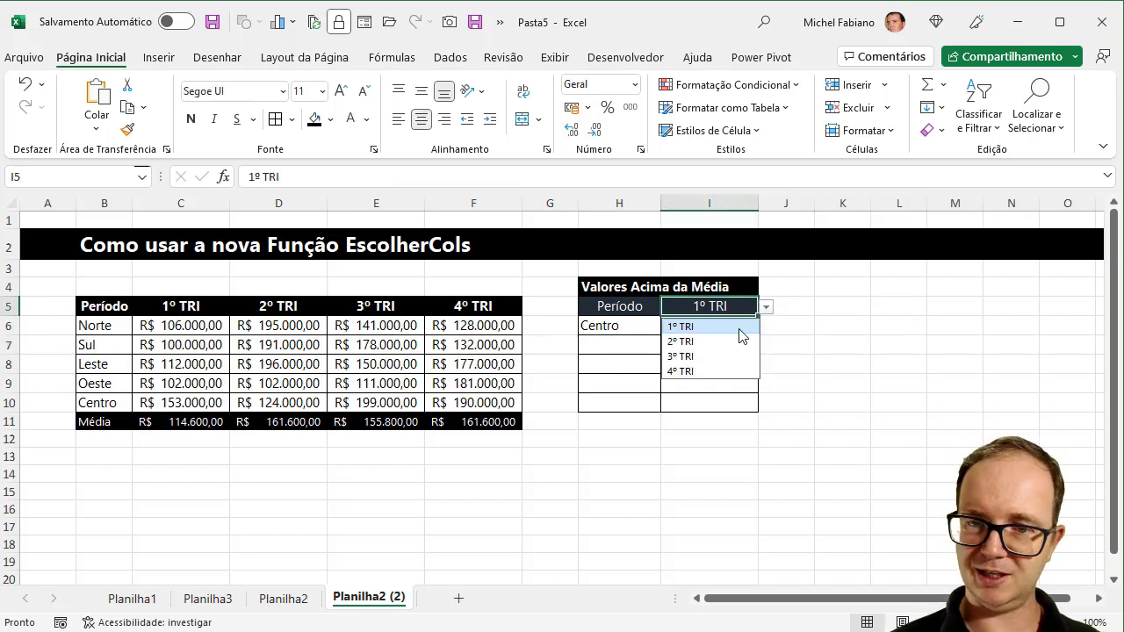
{"action": "left_click", "coordinate": [682, 357]}
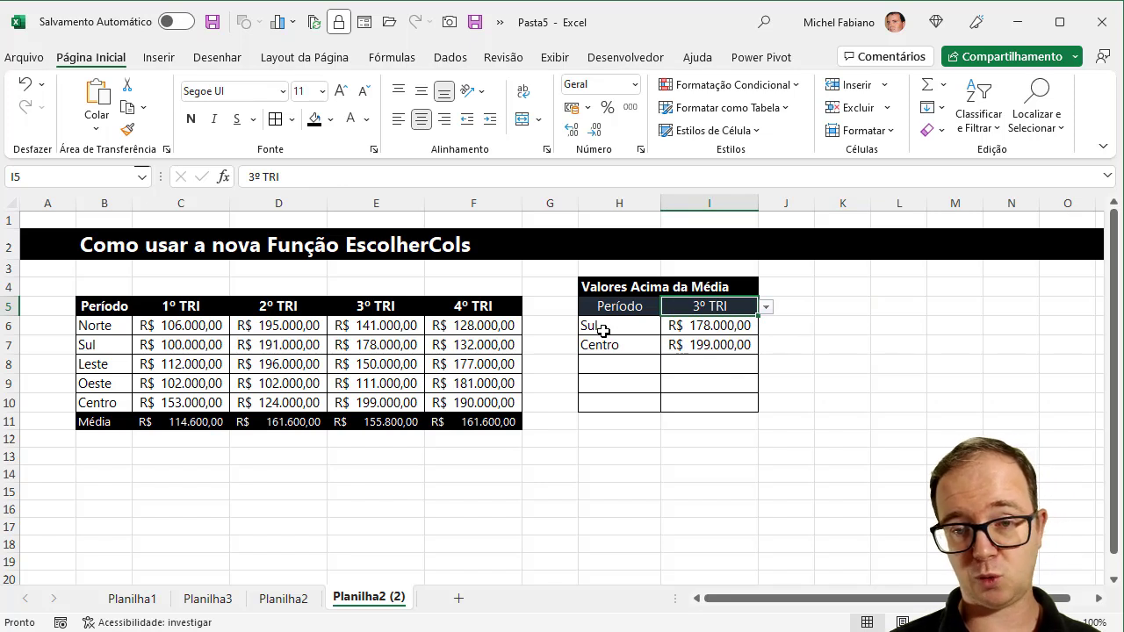
Step: Test 4º TRI and 1º TRI in the quarter dropdown, ending back on 3º TRI
{"action": "left_click", "coordinate": [766, 308]}
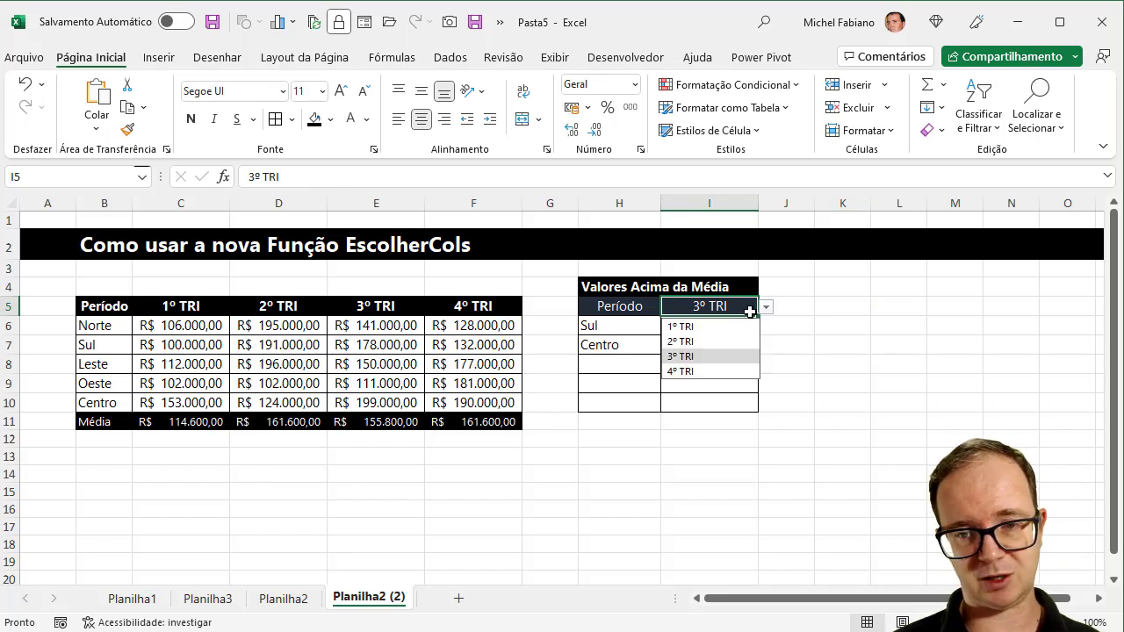
{"action": "left_click", "coordinate": [682, 372]}
{"action": "left_click", "coordinate": [767, 307]}
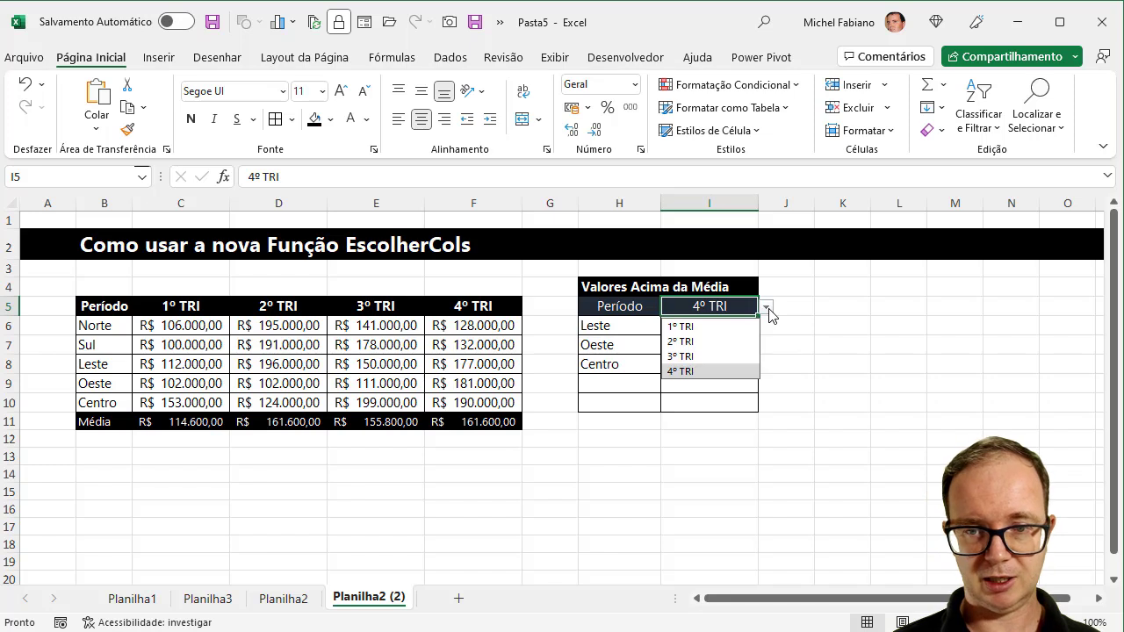
{"action": "left_click", "coordinate": [700, 328]}
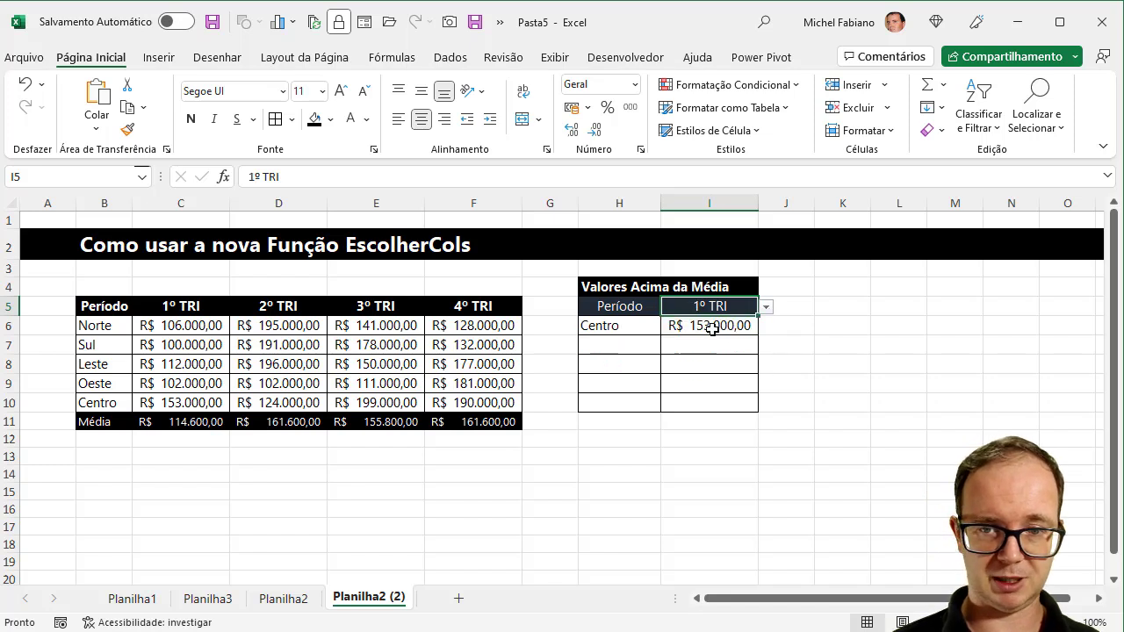
{"action": "left_click", "coordinate": [766, 312]}
{"action": "left_click", "coordinate": [680, 353]}
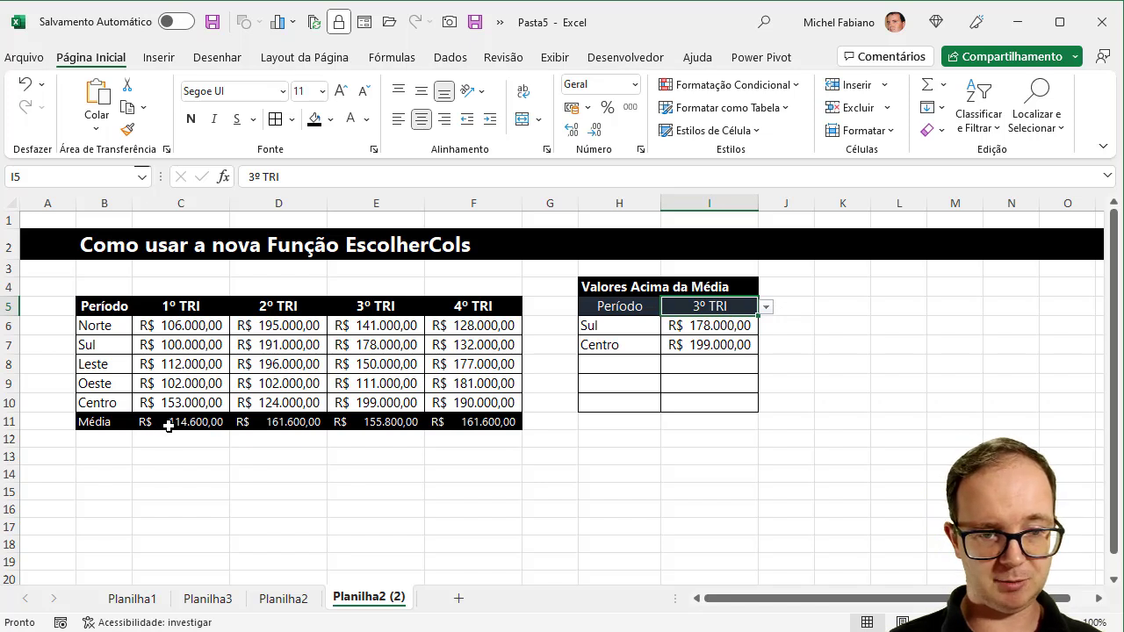
{"action": "left_click_drag", "start_coordinate": [168, 426], "coordinate": [472, 423]}
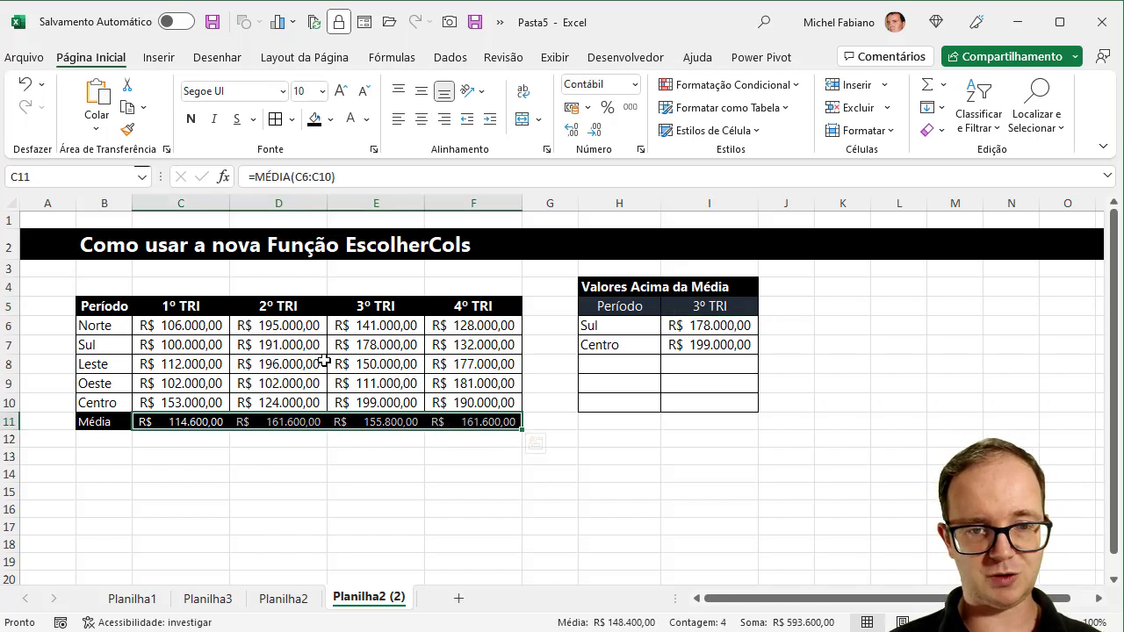
{"action": "left_click", "coordinate": [392, 423]}
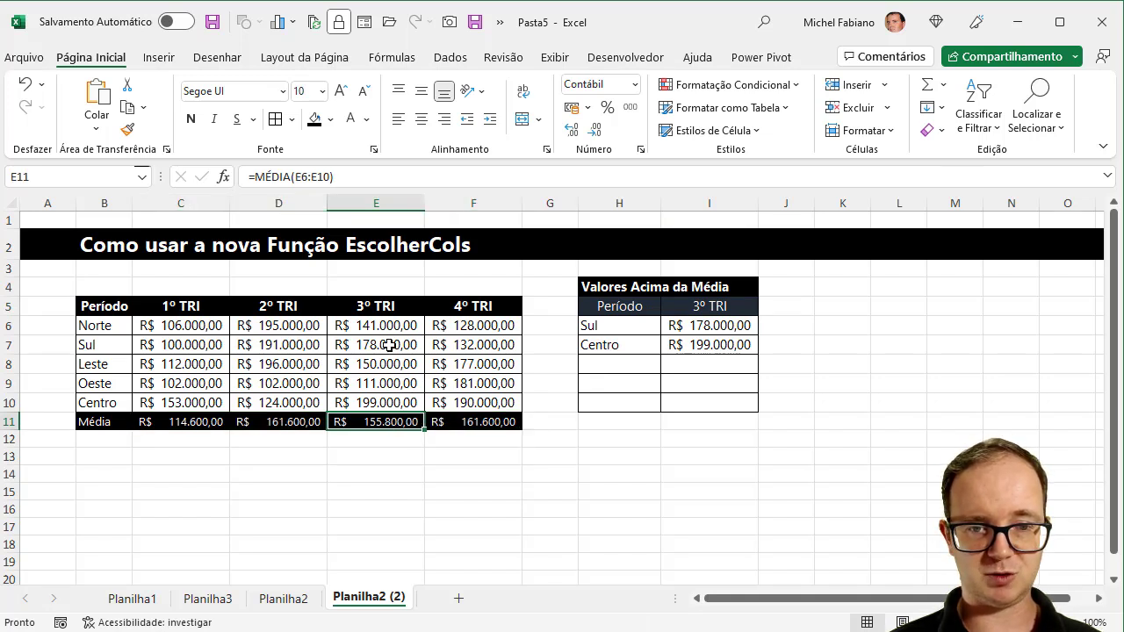